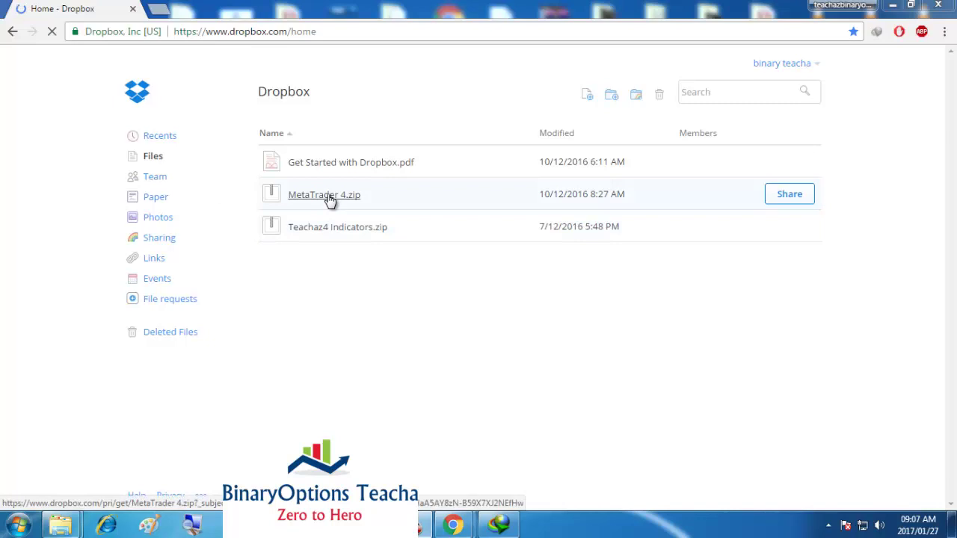
Step: Download MetaTrader 4.zip from the Dropbox files, saving it in the Compressed downloads folder
left_click(329, 199)
left_click(489, 530)
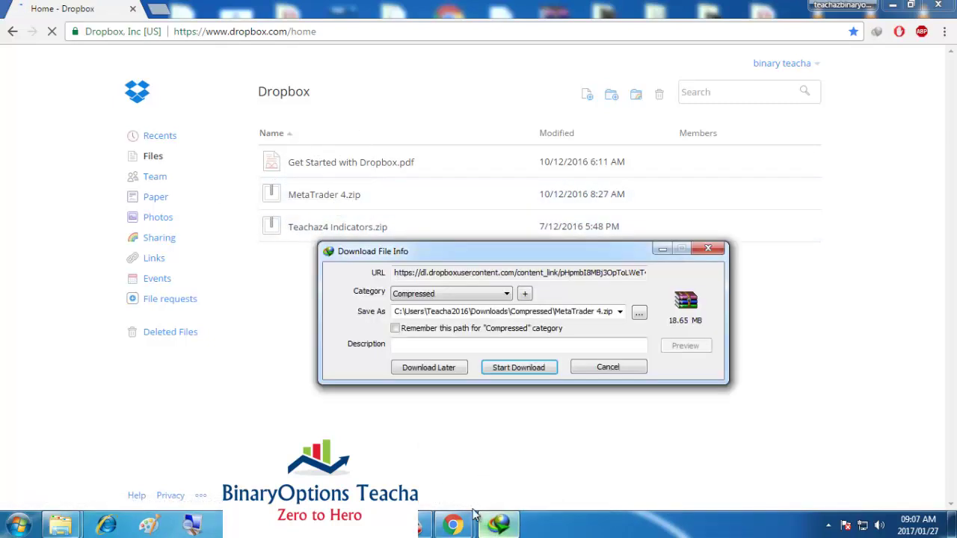
left_click(535, 371)
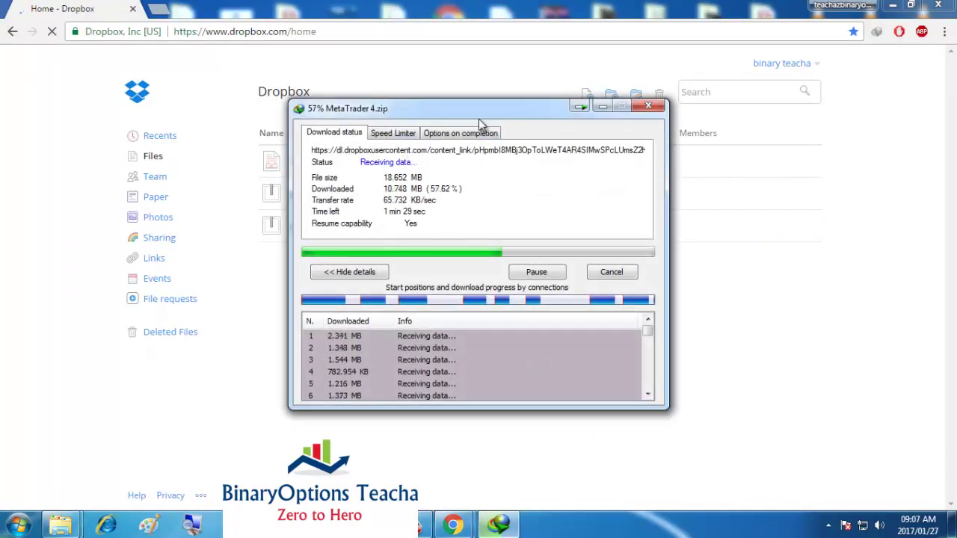
Step: Check the download progress of MetaTrader 4.zip and minimize its progress window
left_click_drag(486, 112, 420, 139)
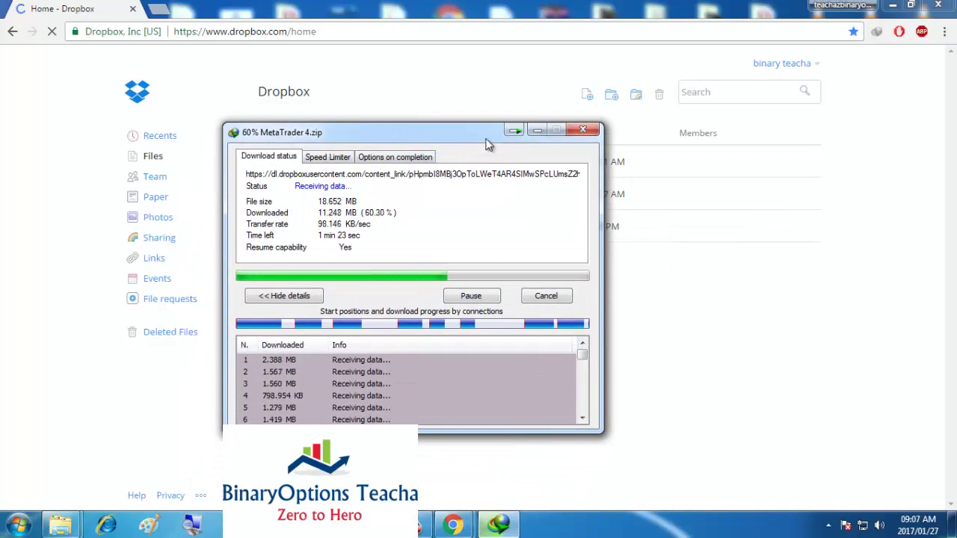
left_click_drag(485, 145, 598, 155)
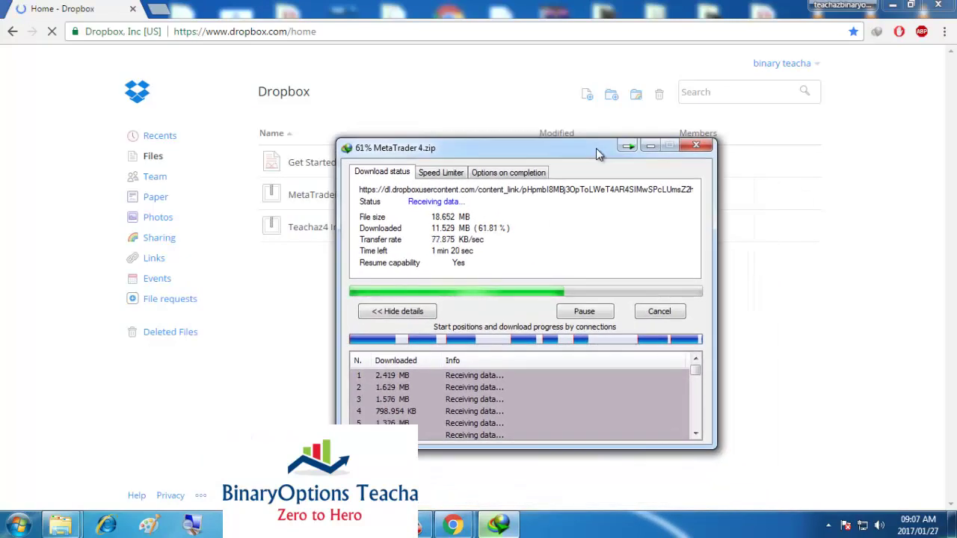
left_click(650, 147)
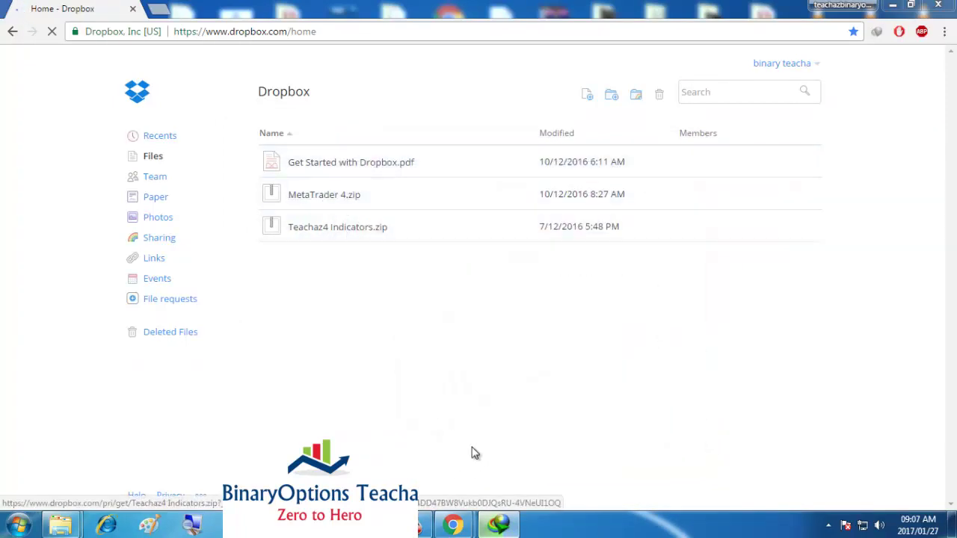
left_click(501, 527)
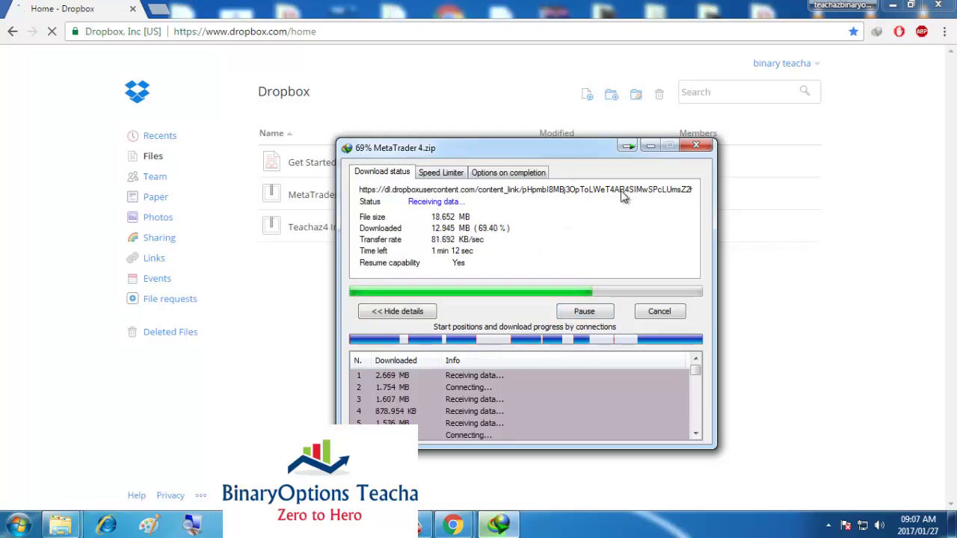
left_click(648, 147)
Step: Minimize the browser, open MetaTrader 4 from the desktop, and collapse the Teachaz Indicators and Examples groups in the Navigator
left_click(893, 7)
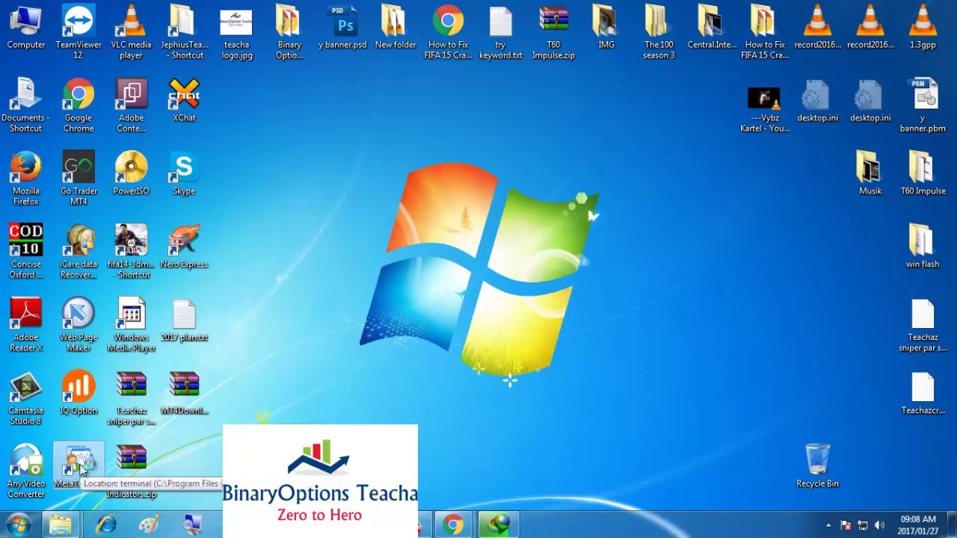
double_click(79, 464)
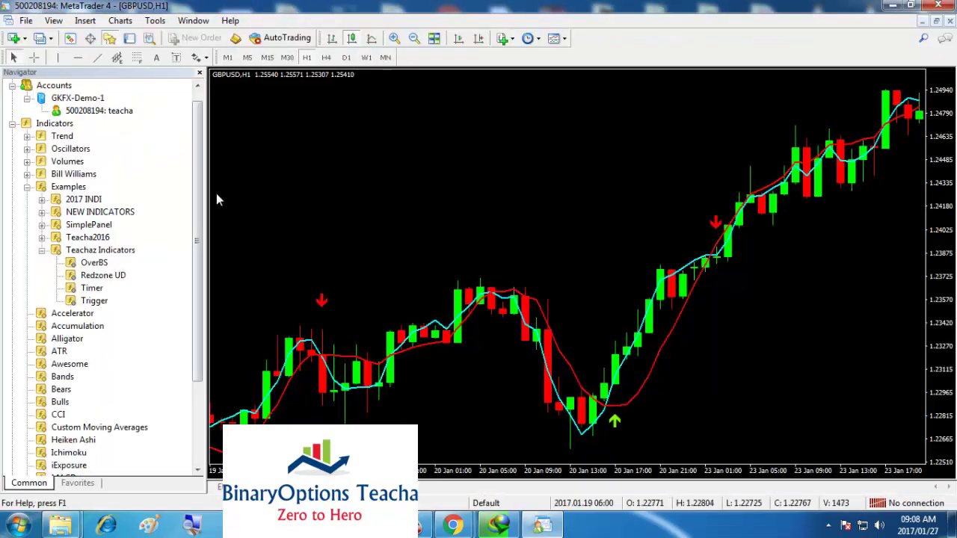
left_click(42, 250)
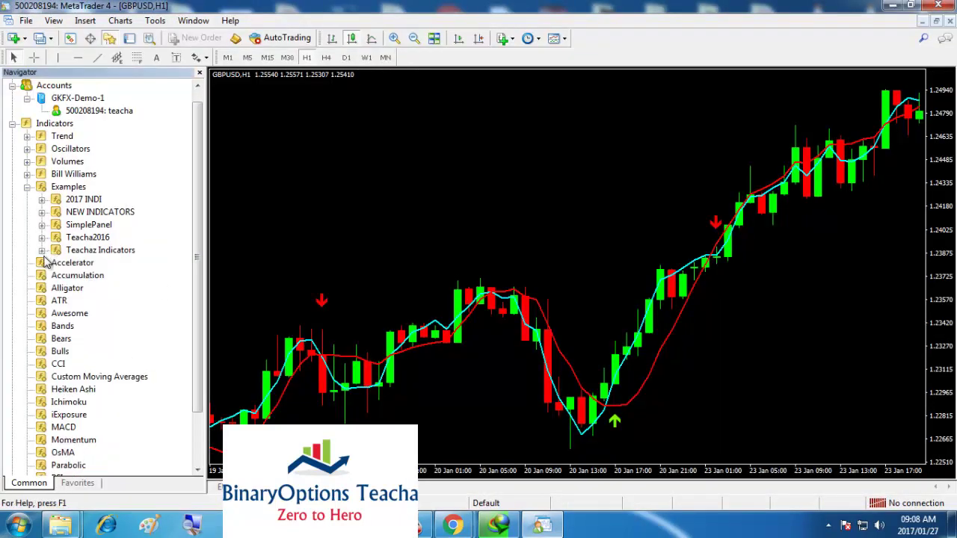
left_click(27, 187)
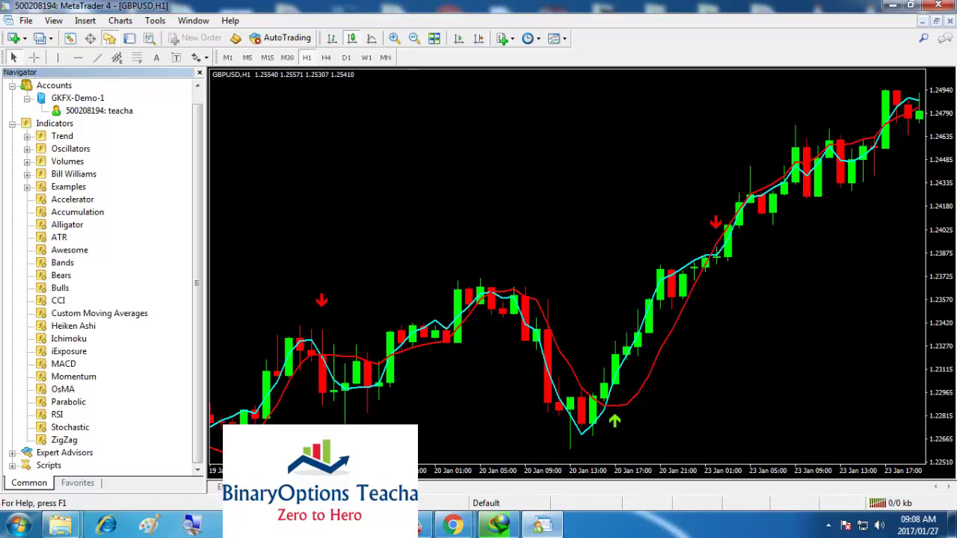
Step: Open a new chart for the USDJPY pair
left_click(25, 20)
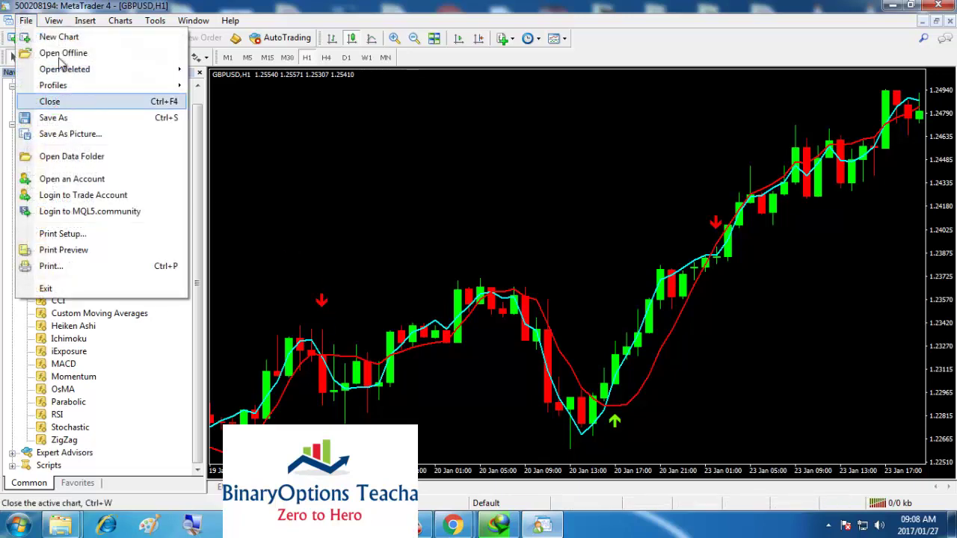
left_click(25, 37)
left_click(25, 37)
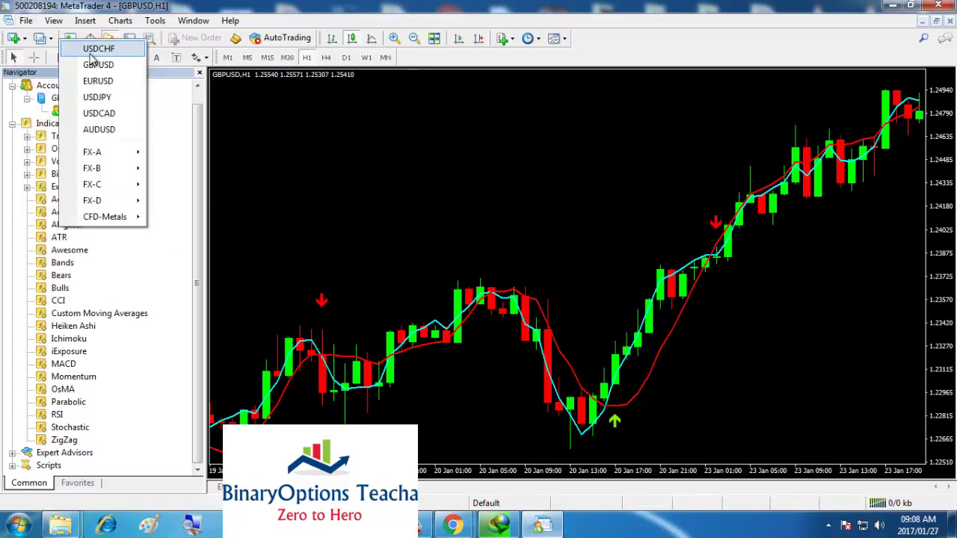
left_click(104, 97)
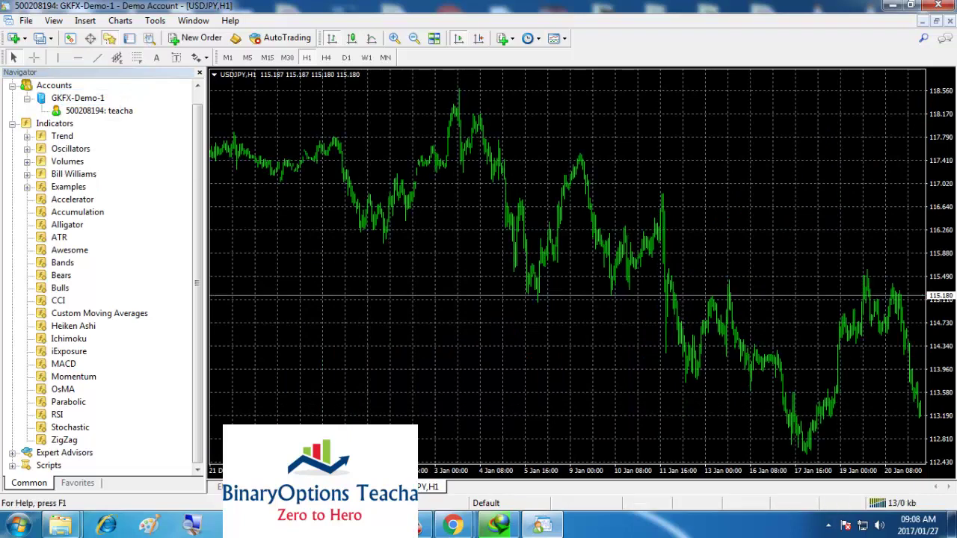
Step: Close all the other open charts except the USDJPY chart
right_click(367, 486)
left_click(411, 394)
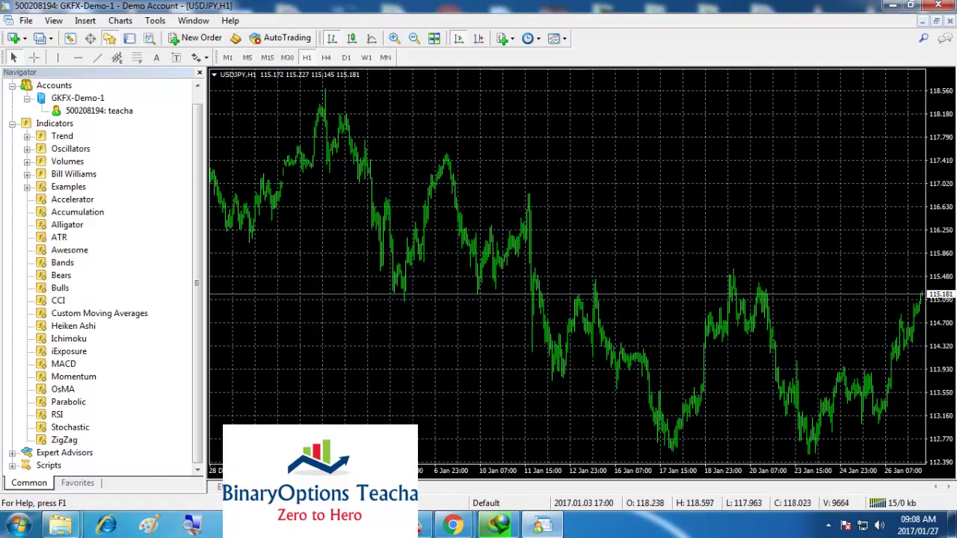
right_click(312, 487)
left_click(218, 489)
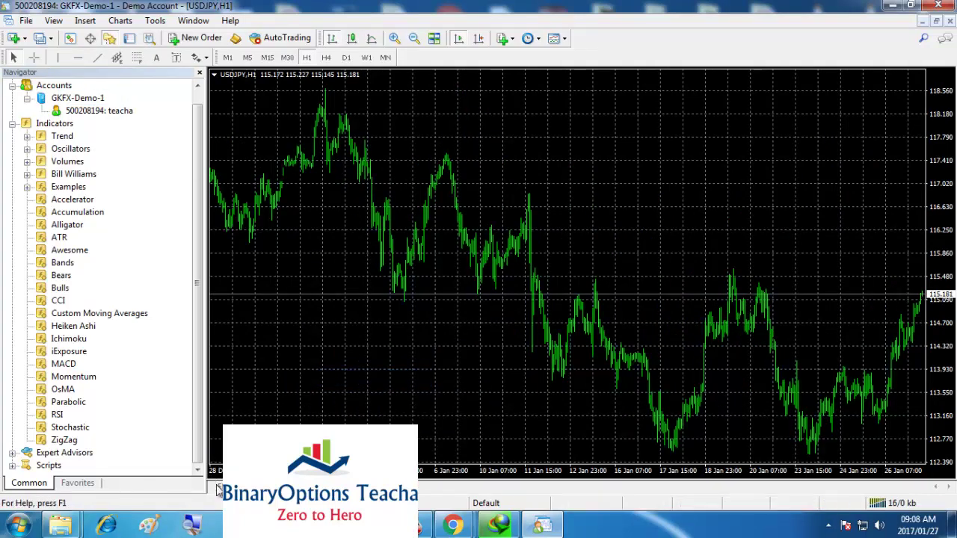
right_click(236, 487)
left_click(277, 381)
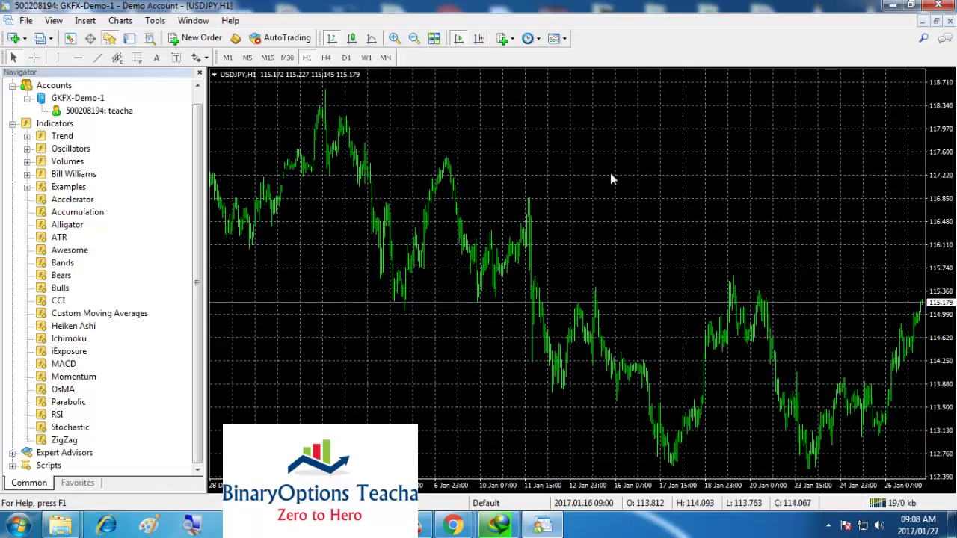
right_click(504, 141)
left_click(391, 244)
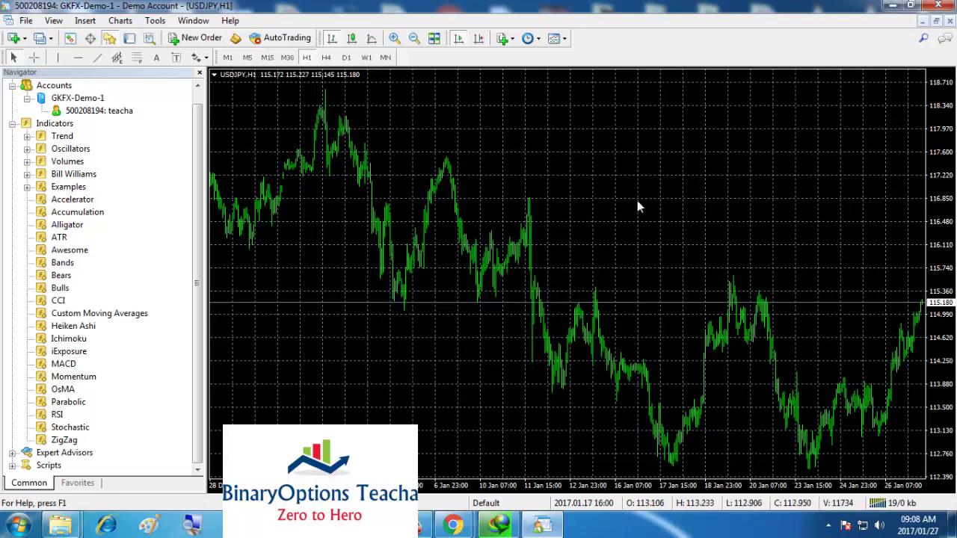
Step: Collapse the Indicators tree and narrow the Navigator to give the chart more room
left_click(13, 124)
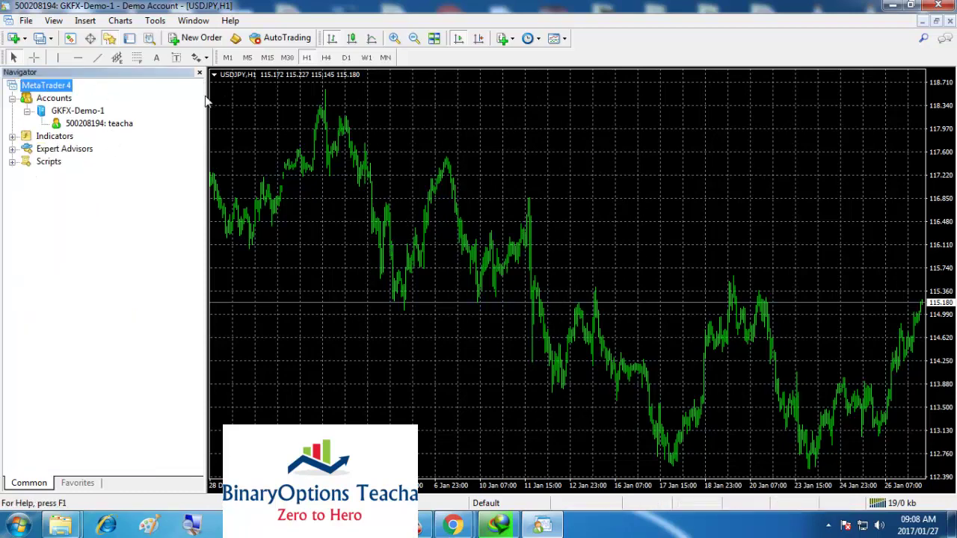
left_click_drag(207, 101, 111, 102)
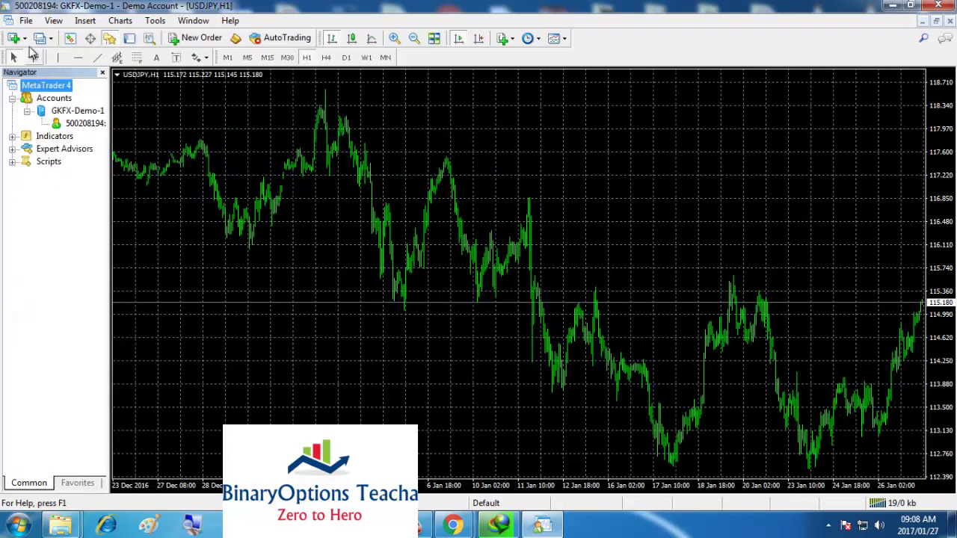
left_click(26, 20)
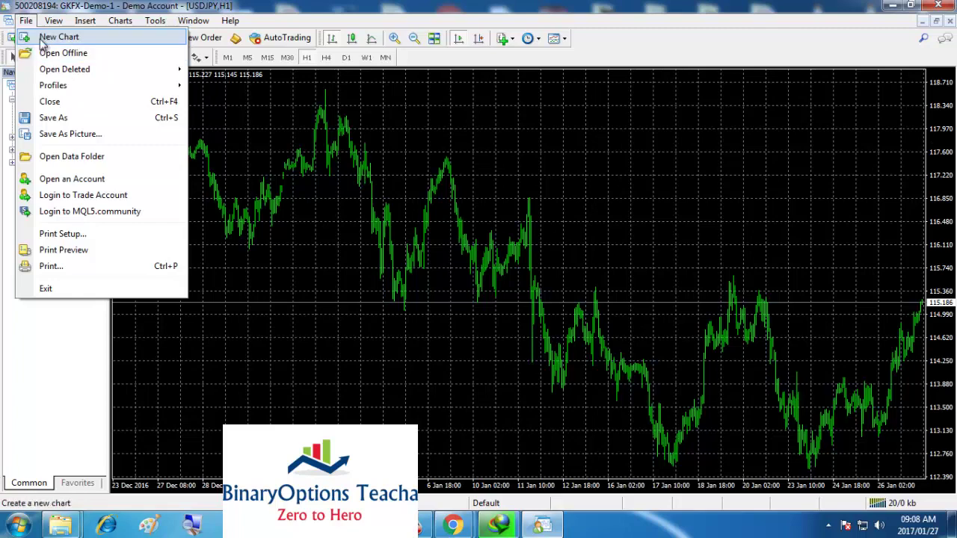
left_click(264, 73)
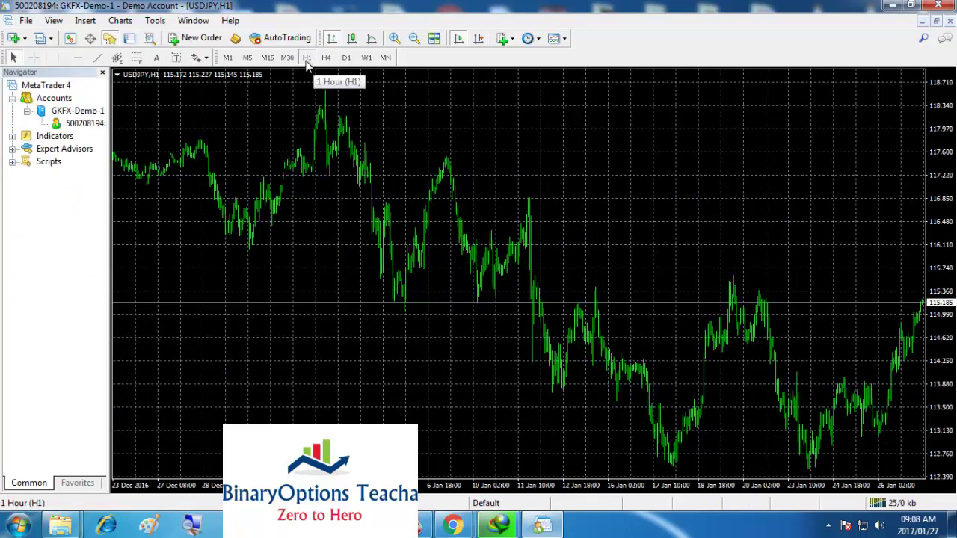
Step: Switch the USDJPY chart to the 1-minute (M1) timeframe and display it as enlarged candlesticks
left_click(306, 58)
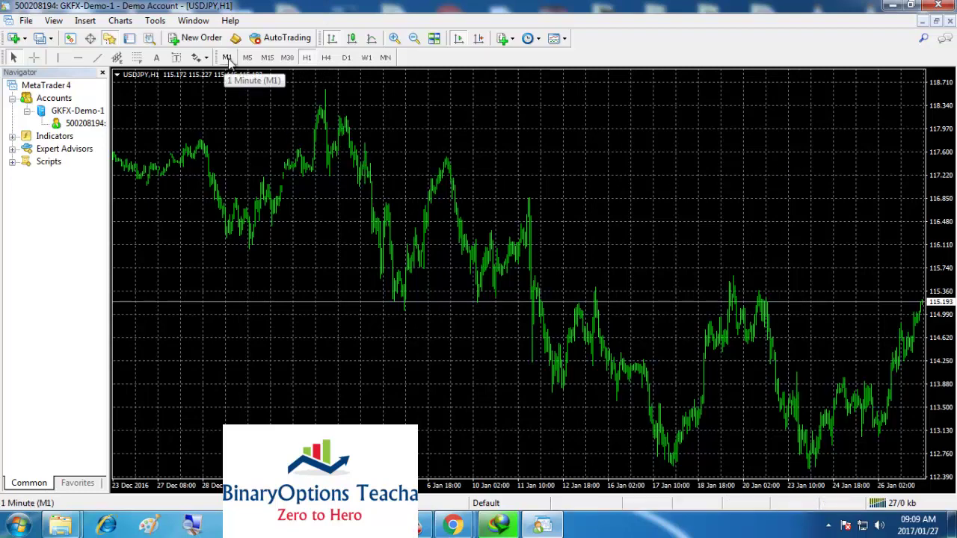
left_click(227, 58)
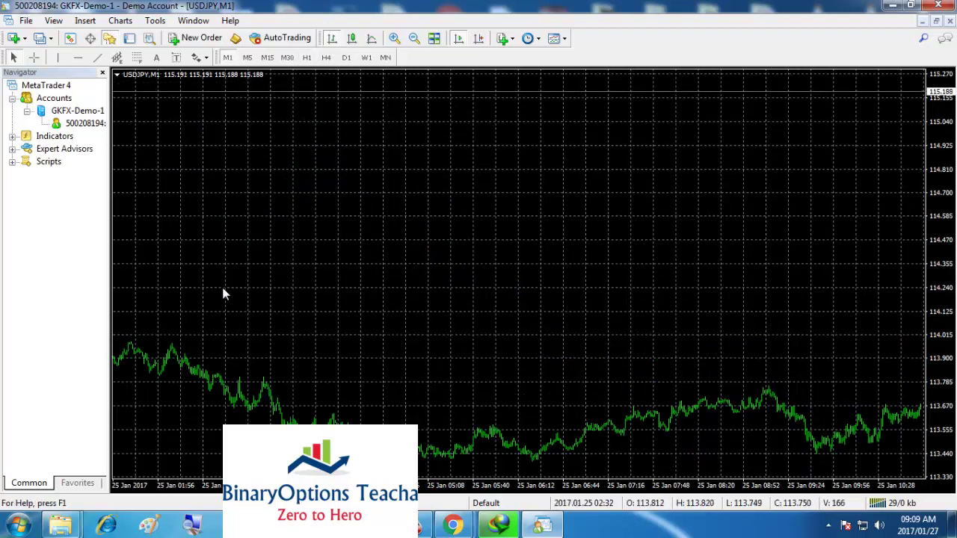
left_click(352, 39)
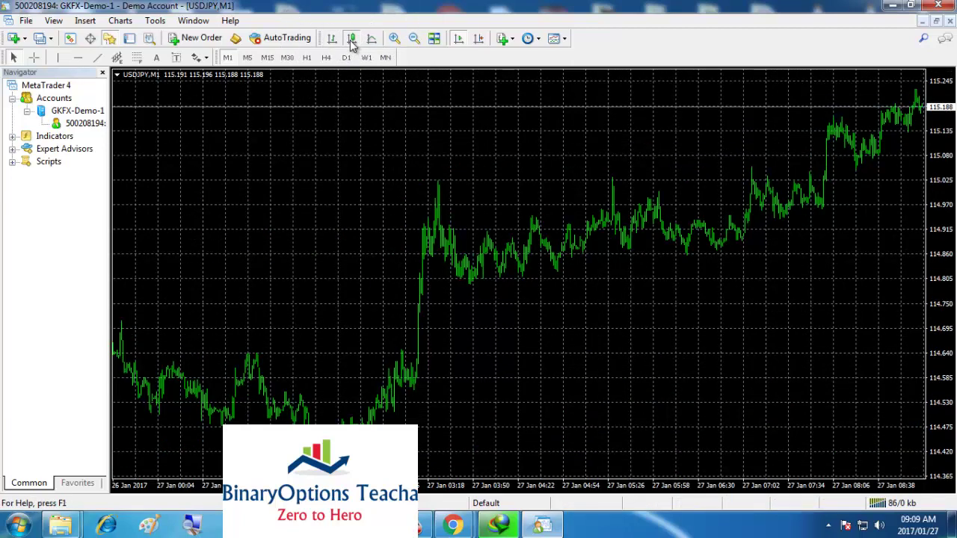
left_click(395, 39)
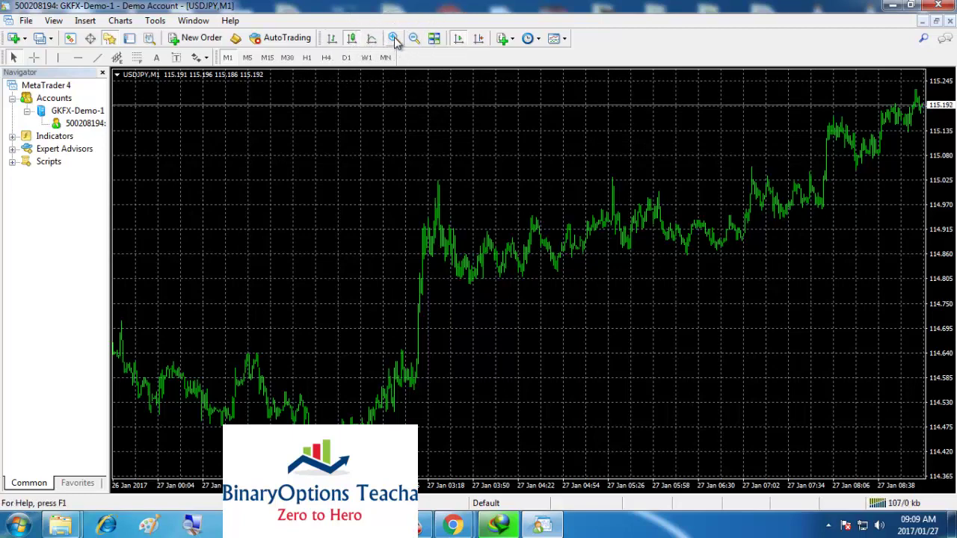
left_click(395, 39)
left_click(395, 39)
left_click(395, 39)
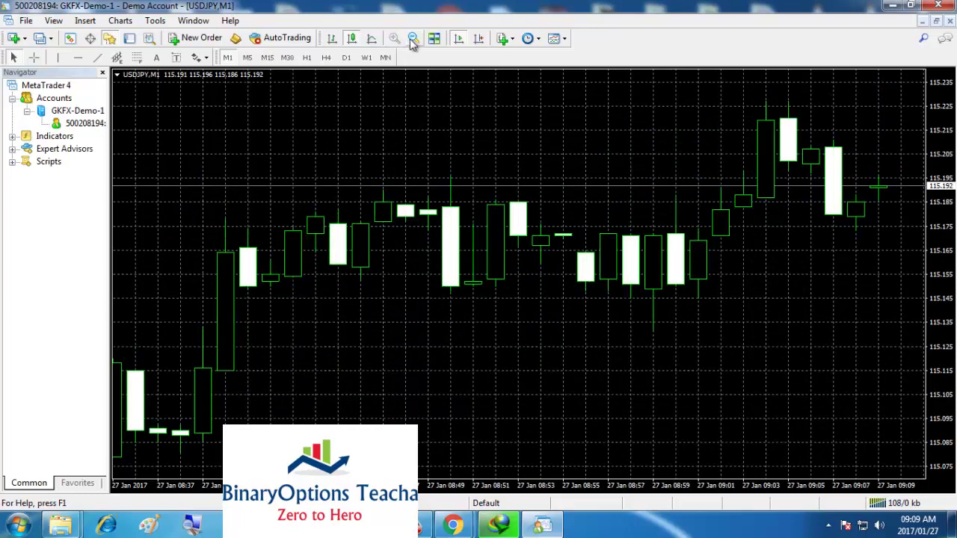
left_click(415, 38)
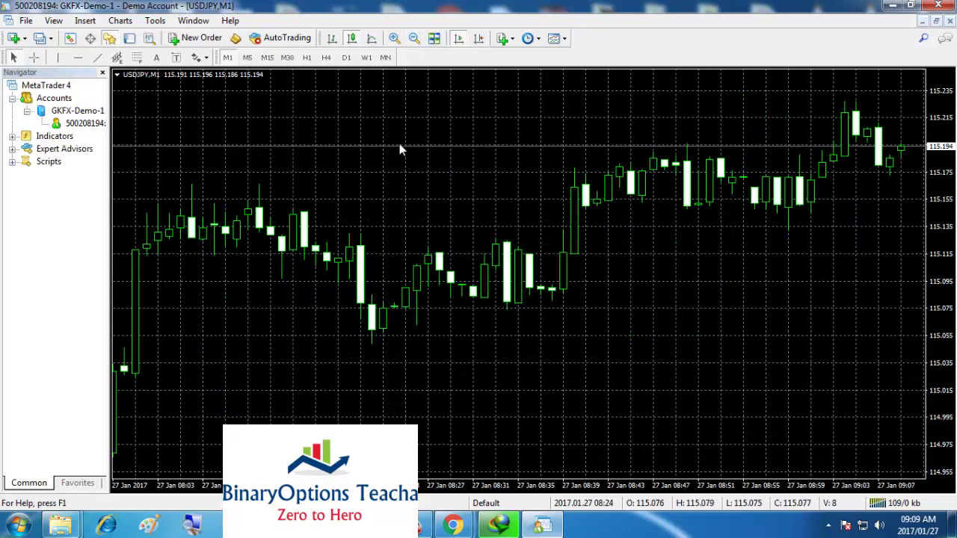
Step: Set the color scheme in the USDJPY chart properties to Black On White, minimizing the download-complete notice
right_click(421, 160)
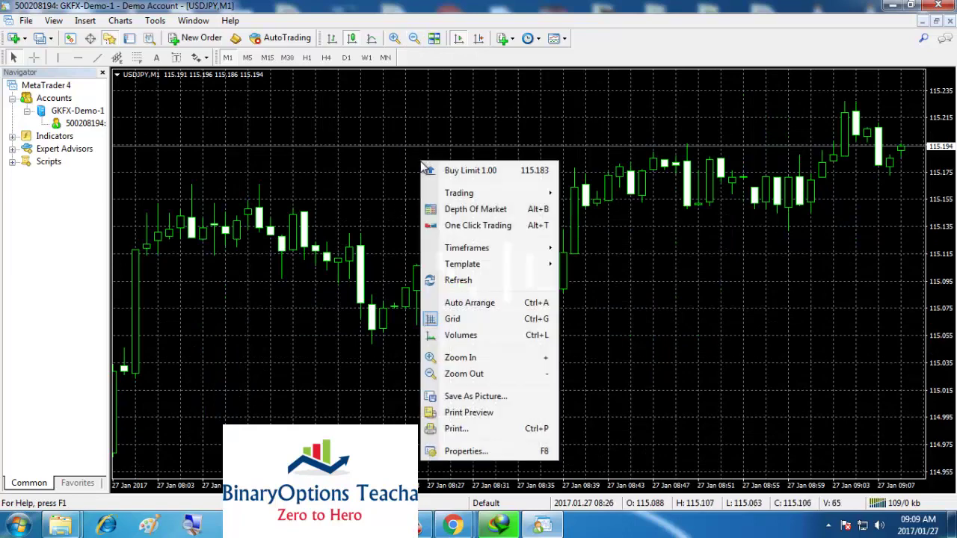
left_click(467, 452)
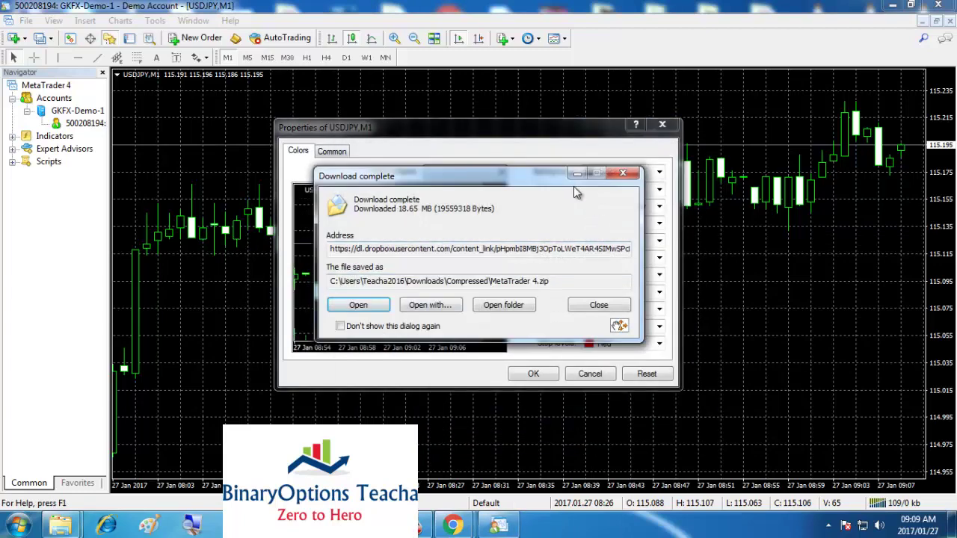
left_click(577, 175)
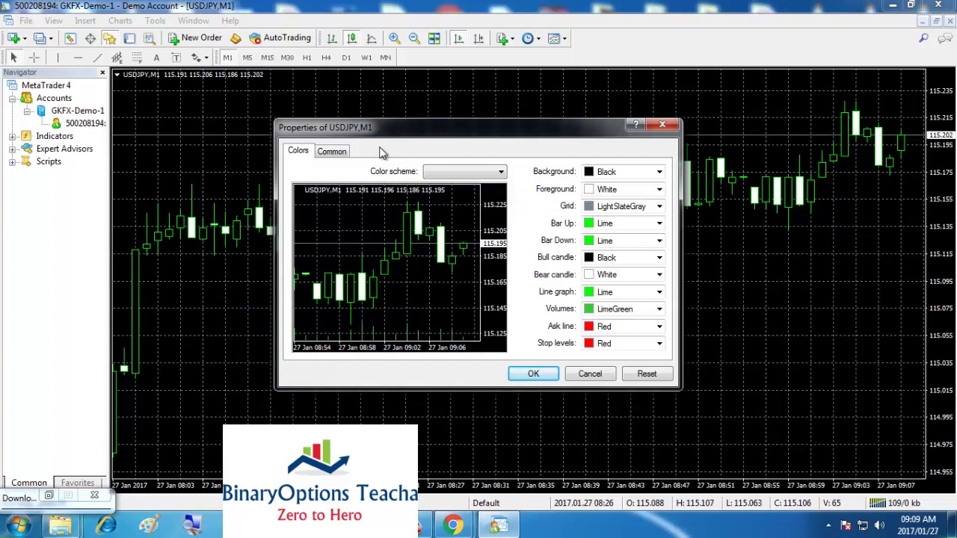
left_click(489, 174)
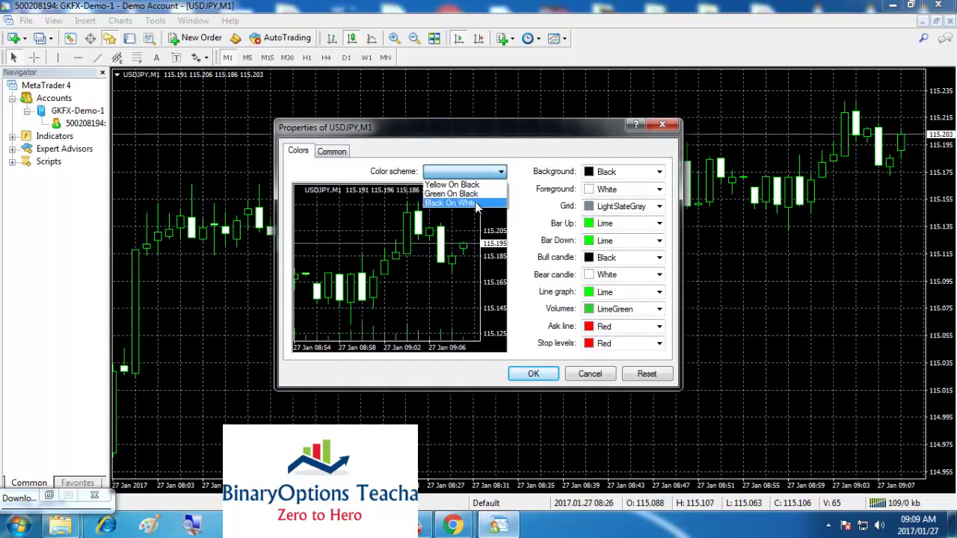
left_click(475, 204)
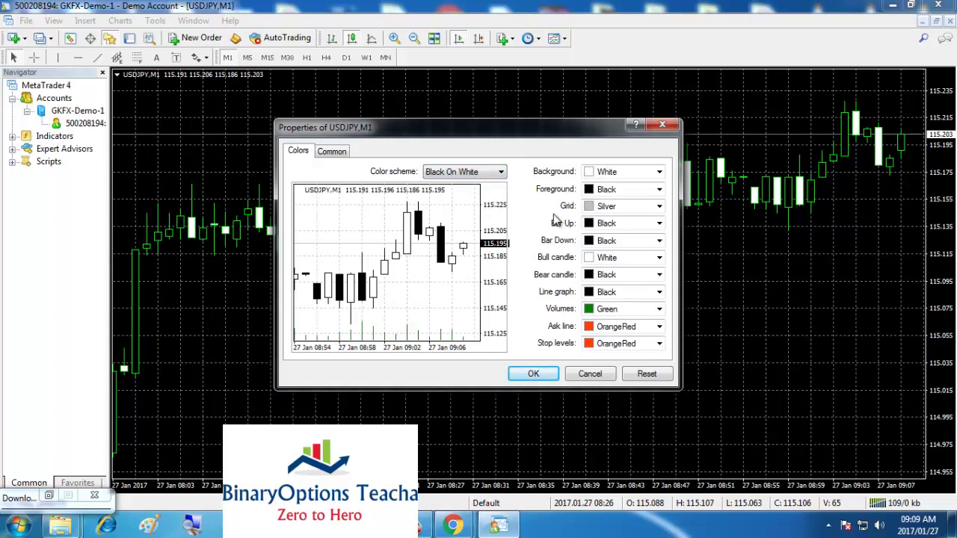
Step: Set the grid color to None and apply the USDJPY chart properties, keeping the Candlesticks chart type
left_click(591, 207)
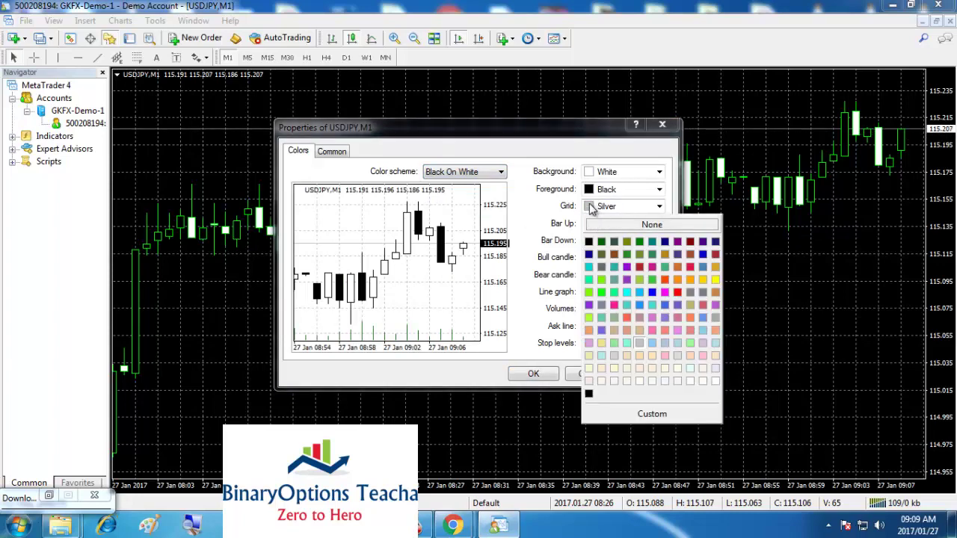
left_click(670, 229)
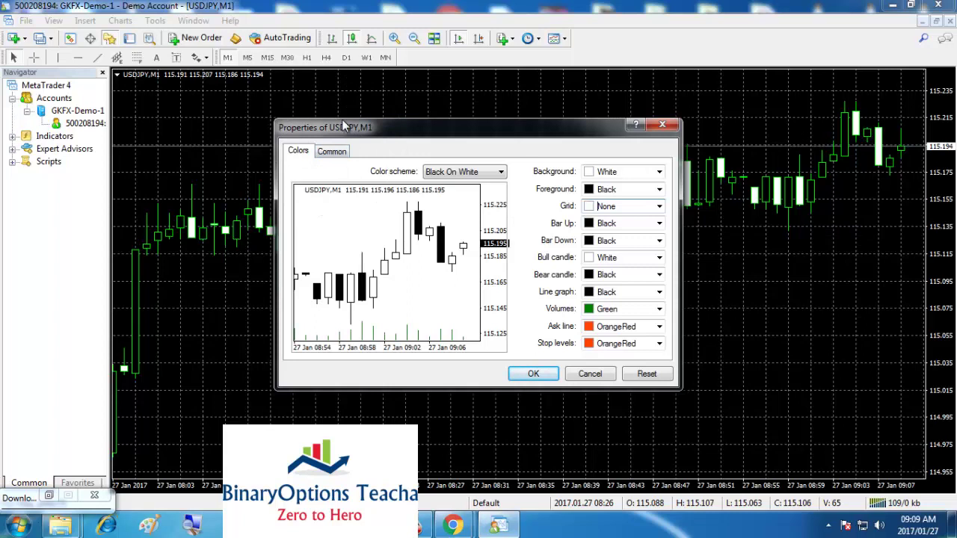
left_click(334, 153)
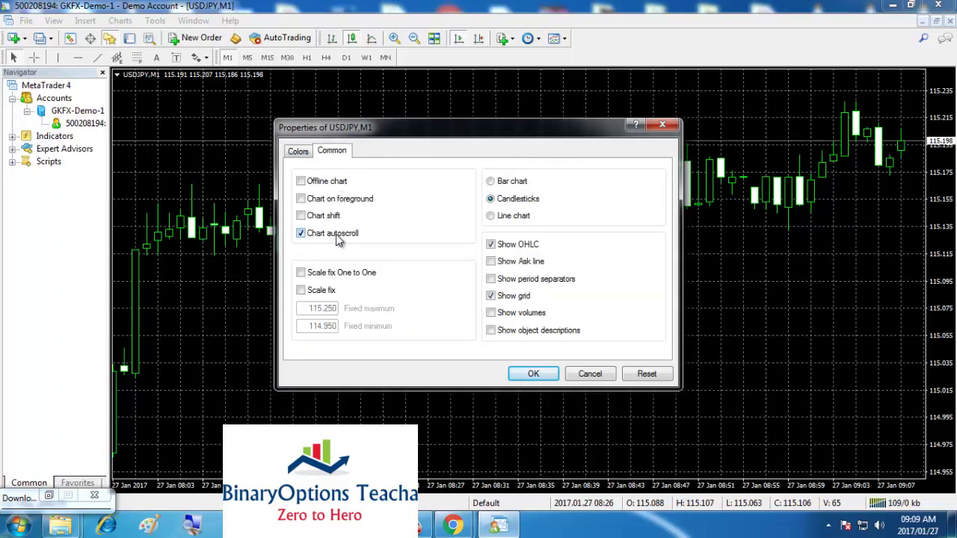
left_click(533, 374)
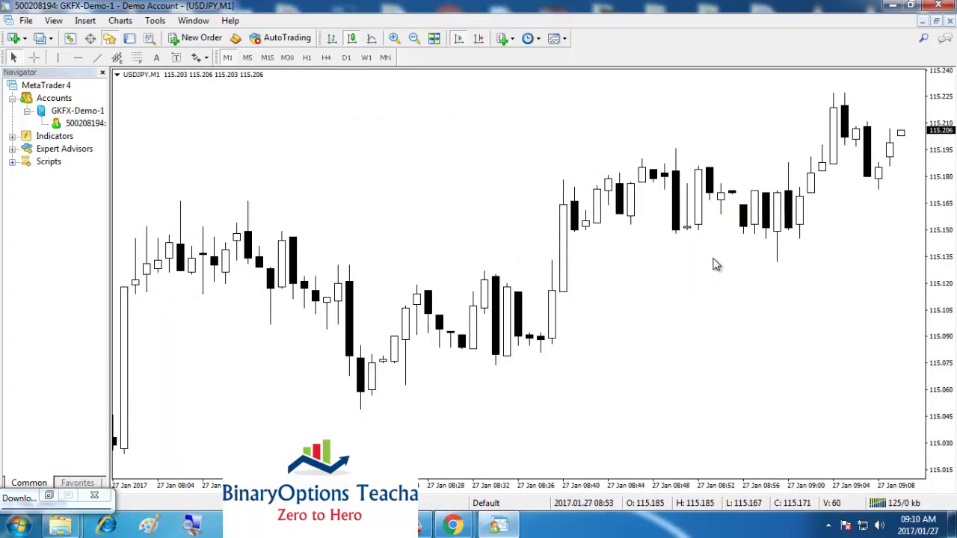
Step: Turn off chart autoscroll in the USDJPY chart properties and scroll the chart back through earlier candles
left_click_drag(466, 277, 807, 263)
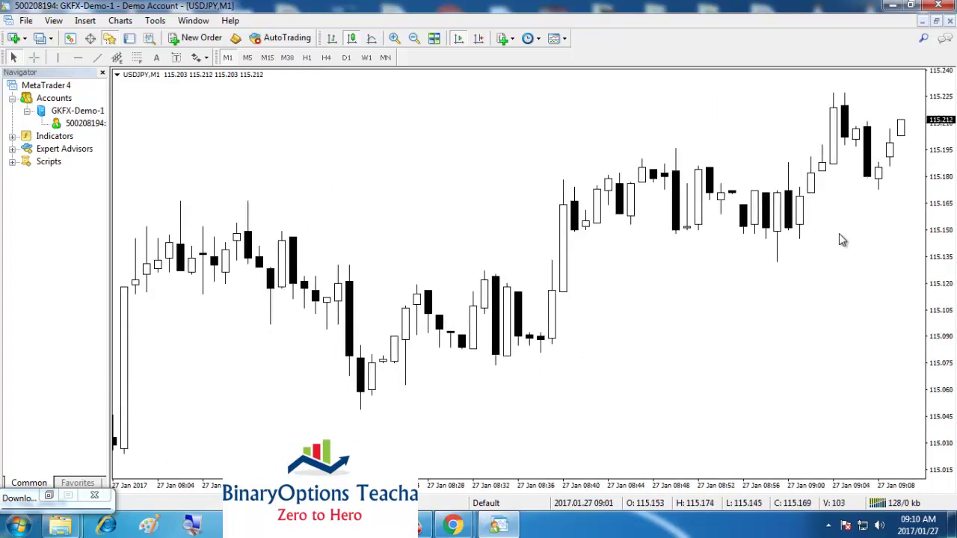
right_click(777, 302)
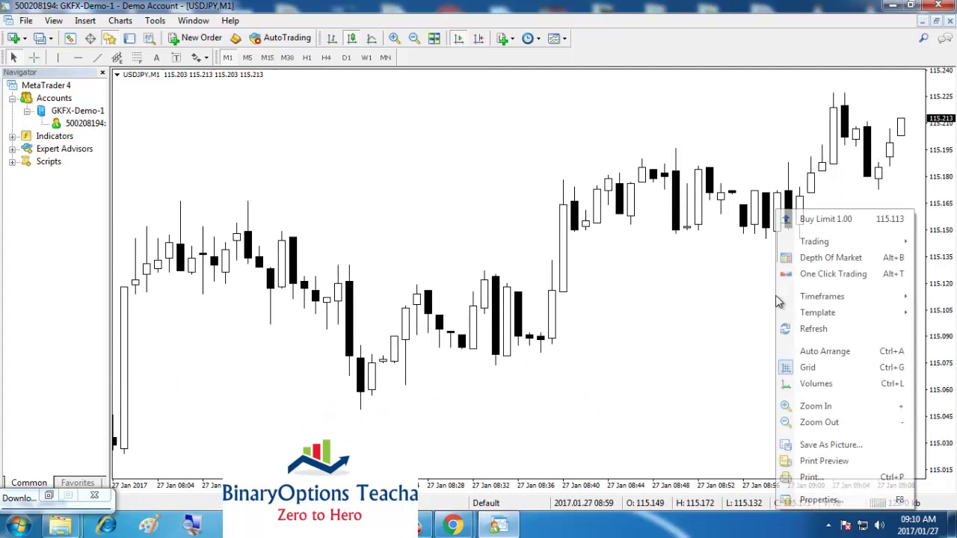
left_click(820, 499)
left_click(328, 234)
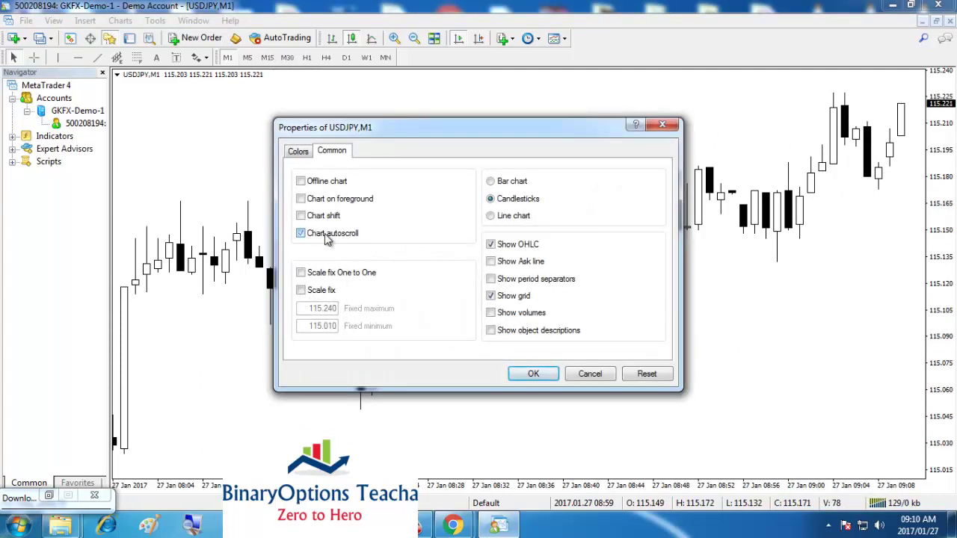
left_click(533, 374)
left_click_drag(520, 379, 785, 306)
scroll(357, 340, "up", 10)
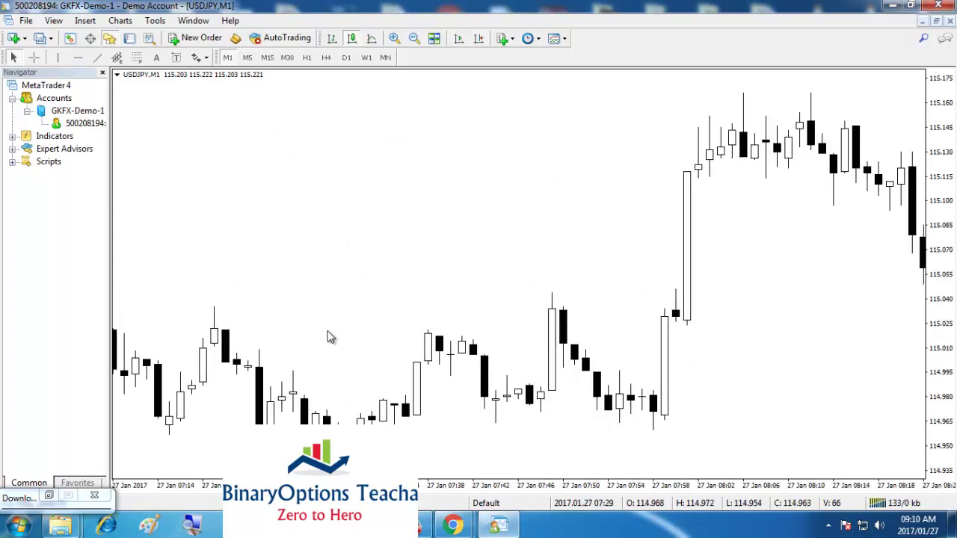
left_click_drag(731, 292, 241, 212)
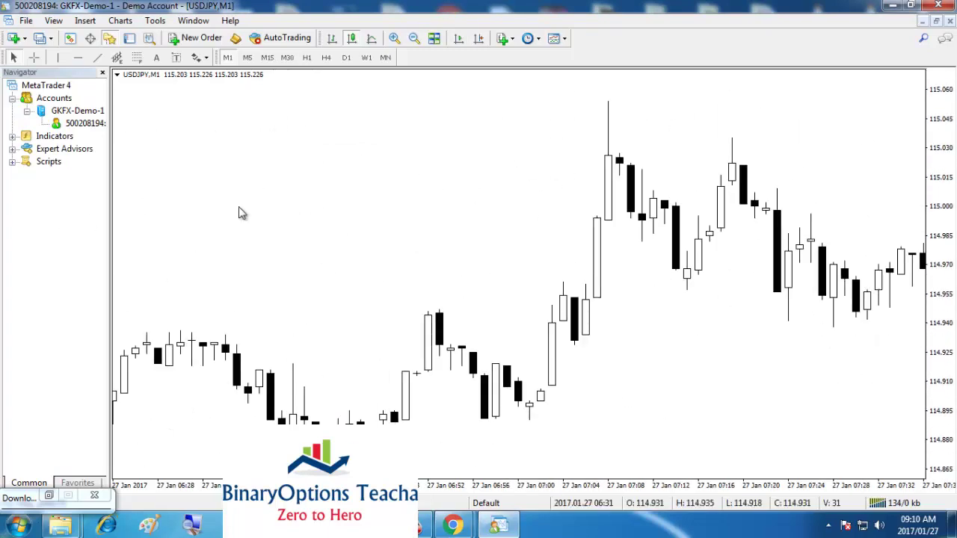
Step: Turn chart autoscroll back on in the USDJPY chart properties
right_click(284, 143)
left_click(322, 429)
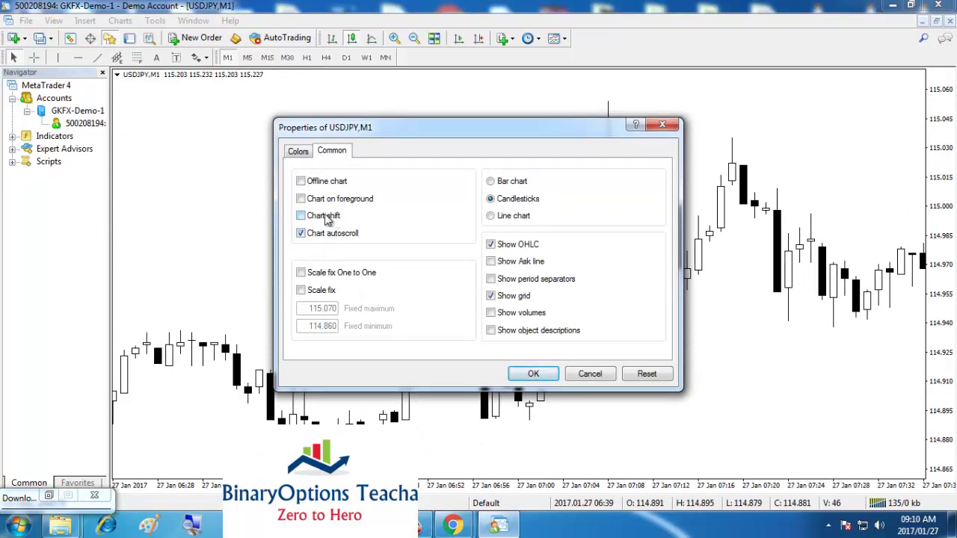
left_click(557, 377)
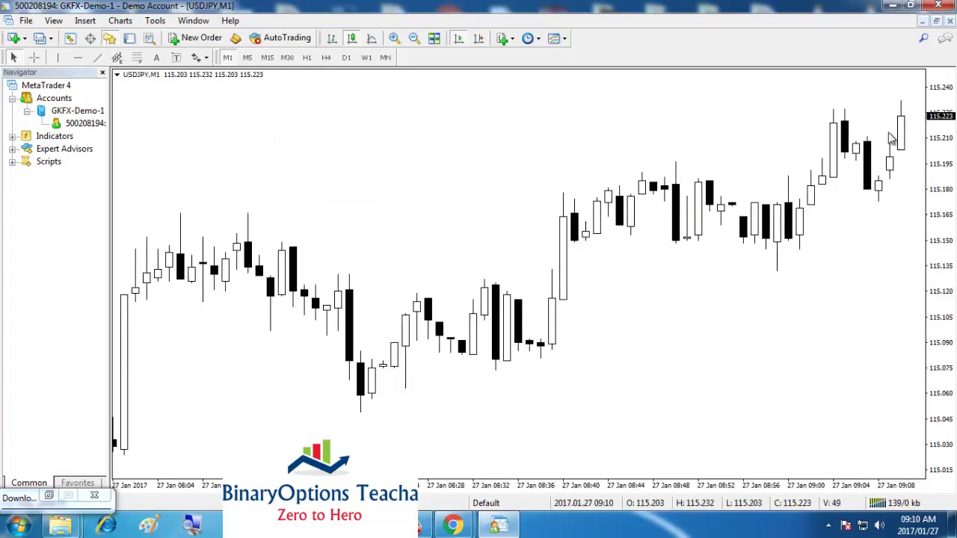
Step: Enable chart shift in the USDJPY chart properties to leave empty space after the latest candle
right_click(376, 462)
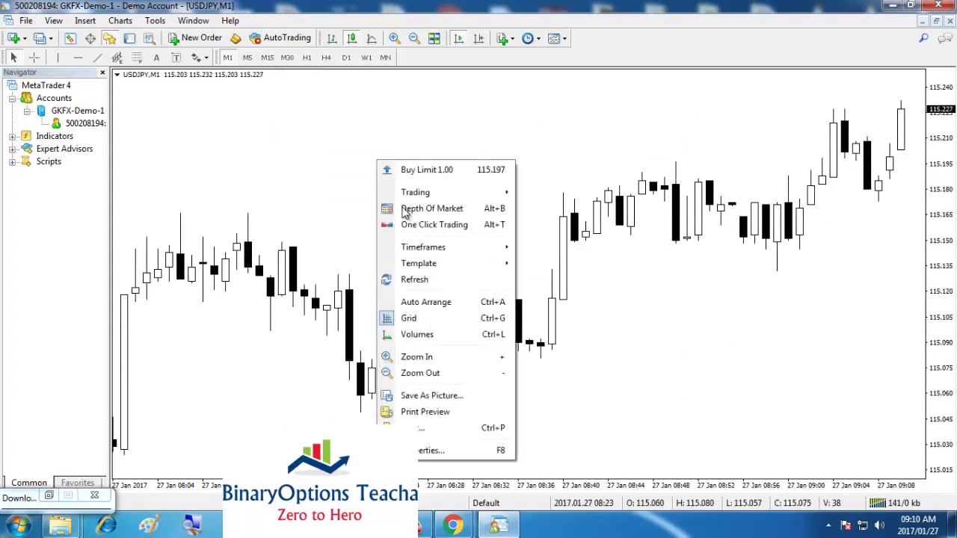
left_click(434, 451)
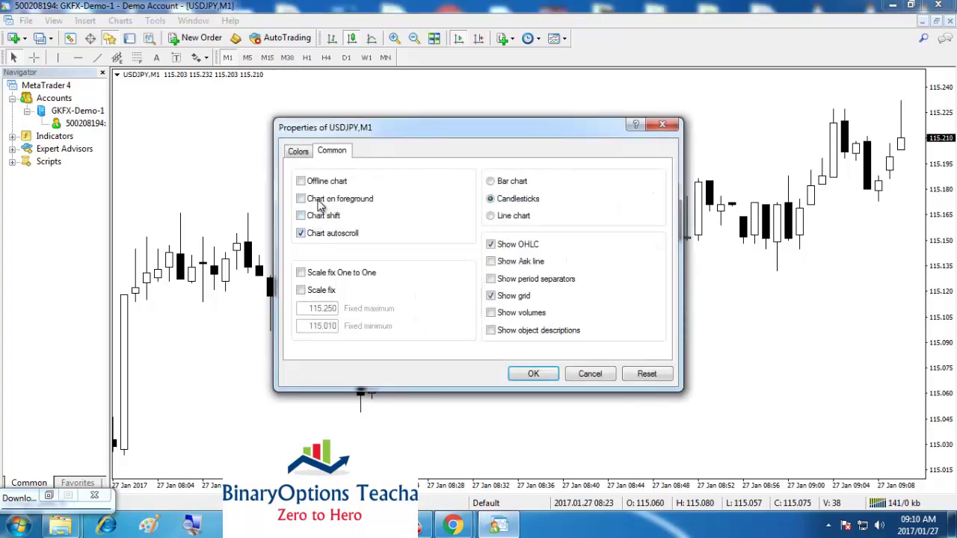
left_click(516, 369)
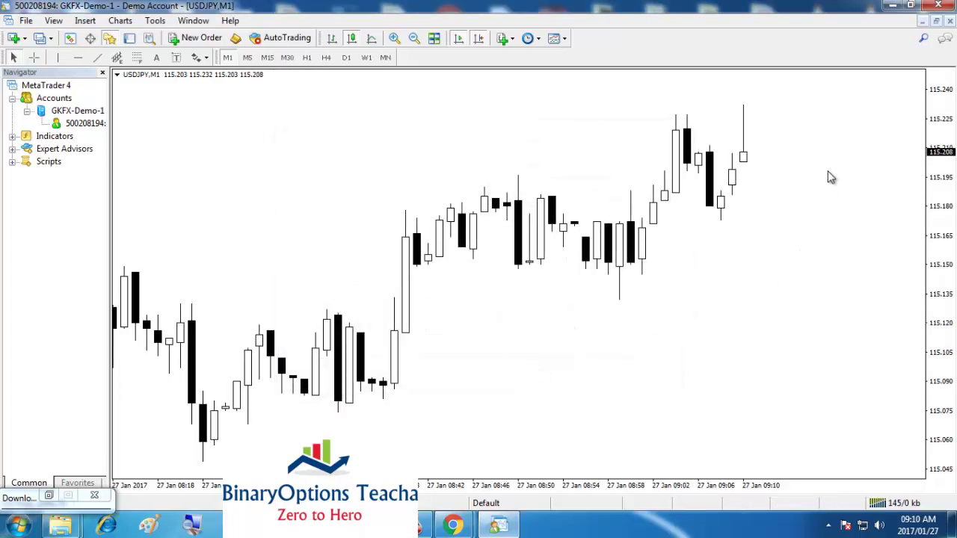
Step: Open the MetaTrader data folder in Windows Explorer and browse to MQL4 > Indicators > Examples
left_click(26, 20)
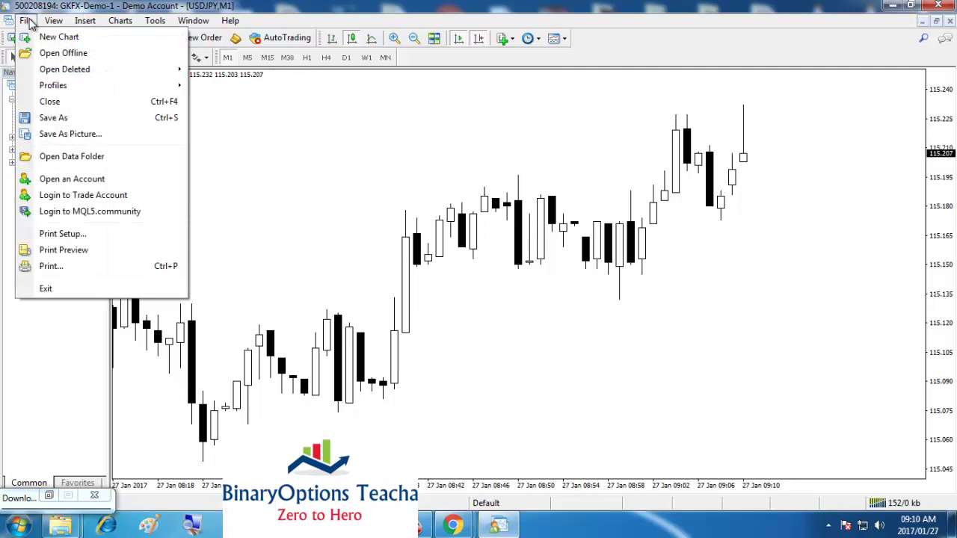
left_click(62, 163)
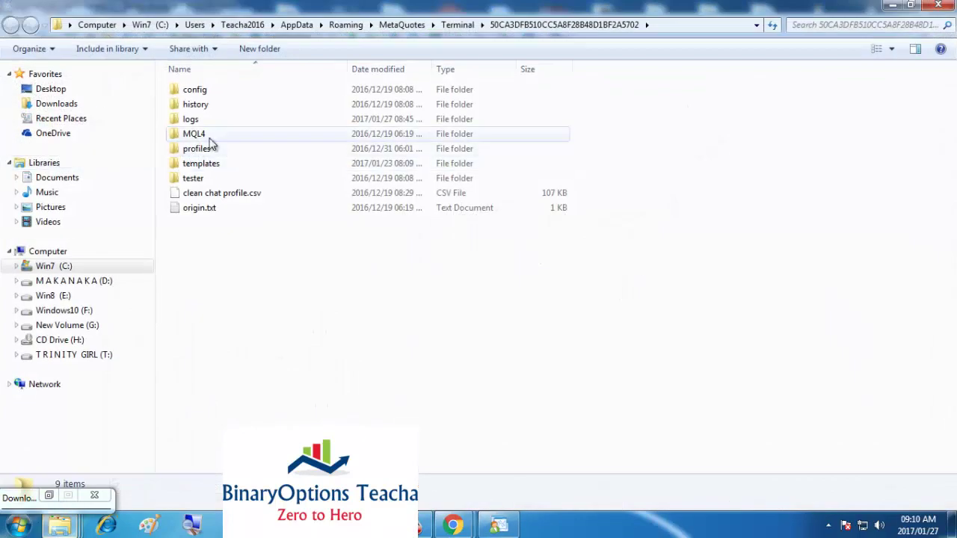
left_click(203, 142)
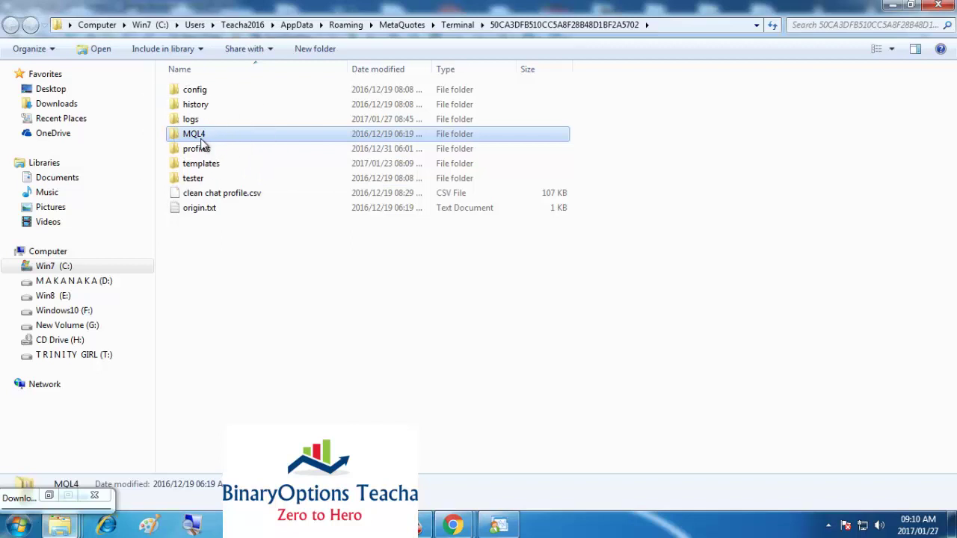
double_click(204, 142)
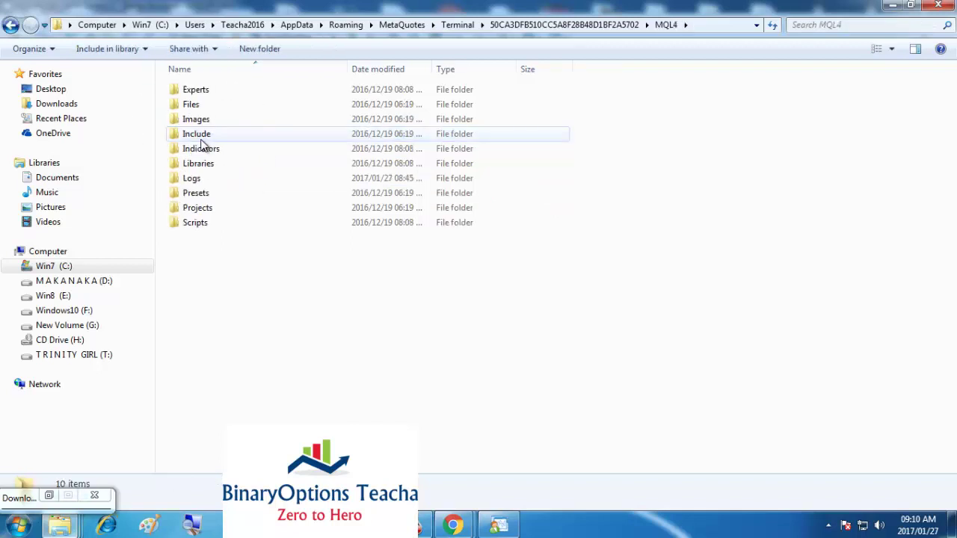
double_click(206, 148)
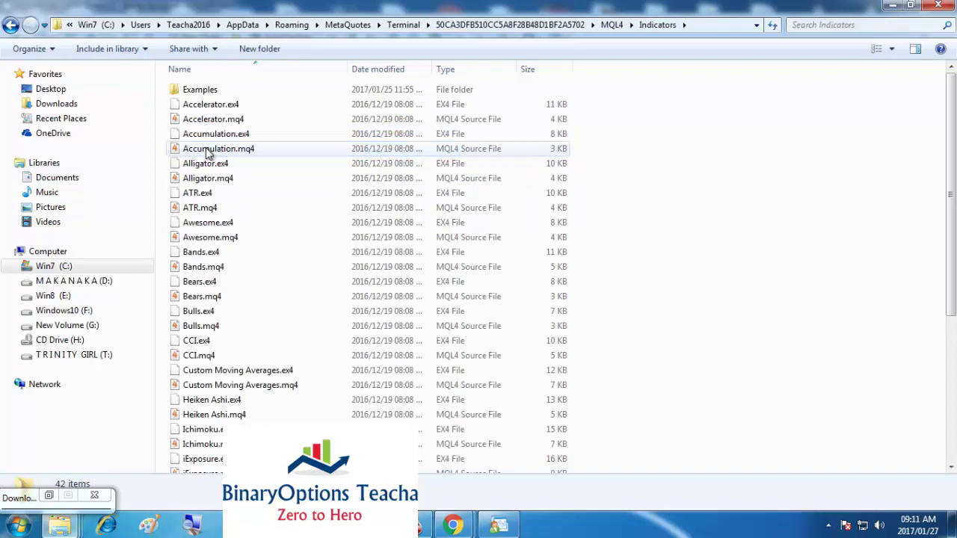
double_click(189, 94)
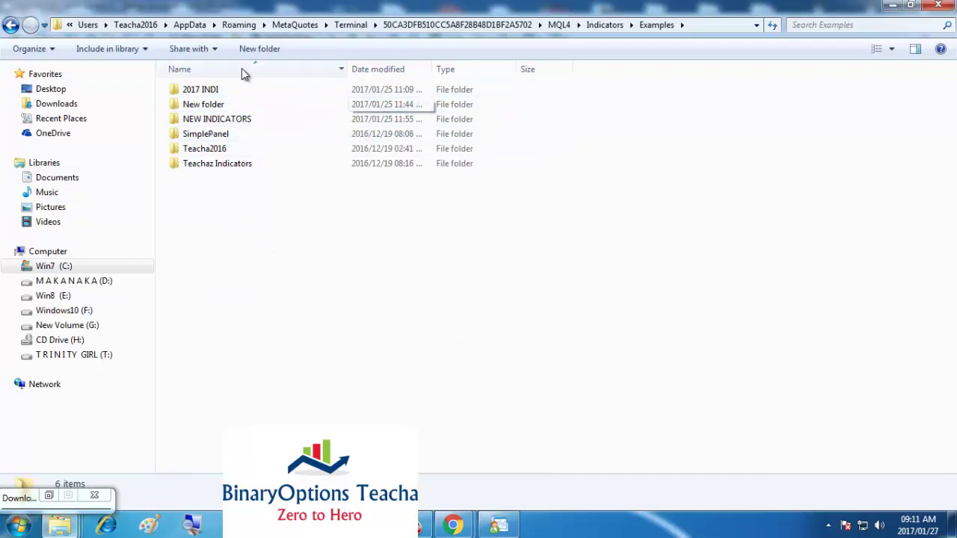
left_click(234, 124)
double_click(234, 124)
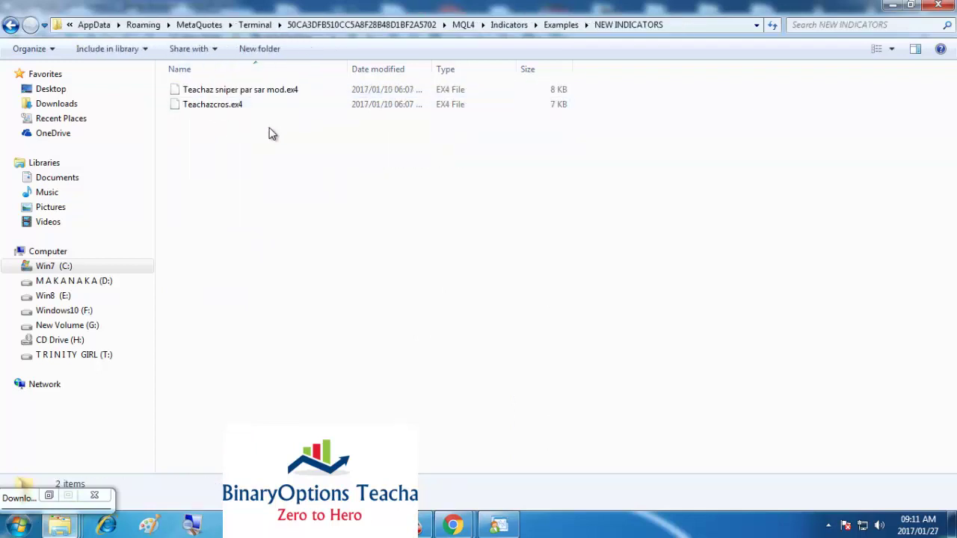
left_click(10, 27)
double_click(228, 121)
left_click(216, 104)
left_click_drag(218, 153, 243, 84)
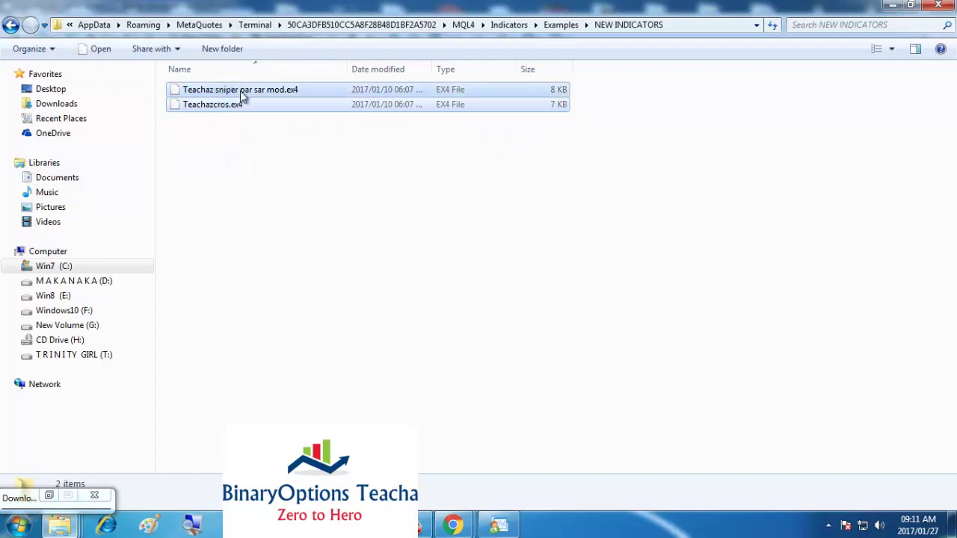
key("Delete")
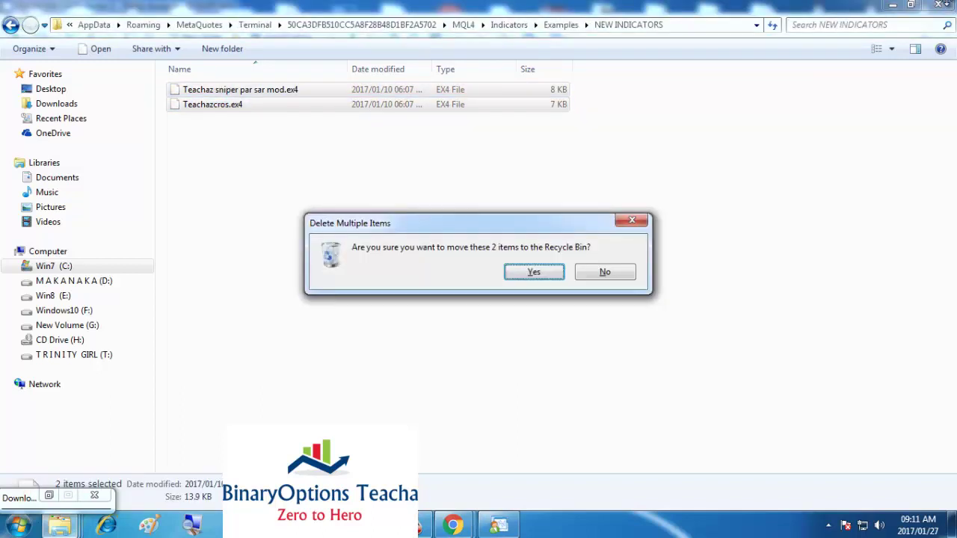
left_click(607, 272)
left_click(8, 25)
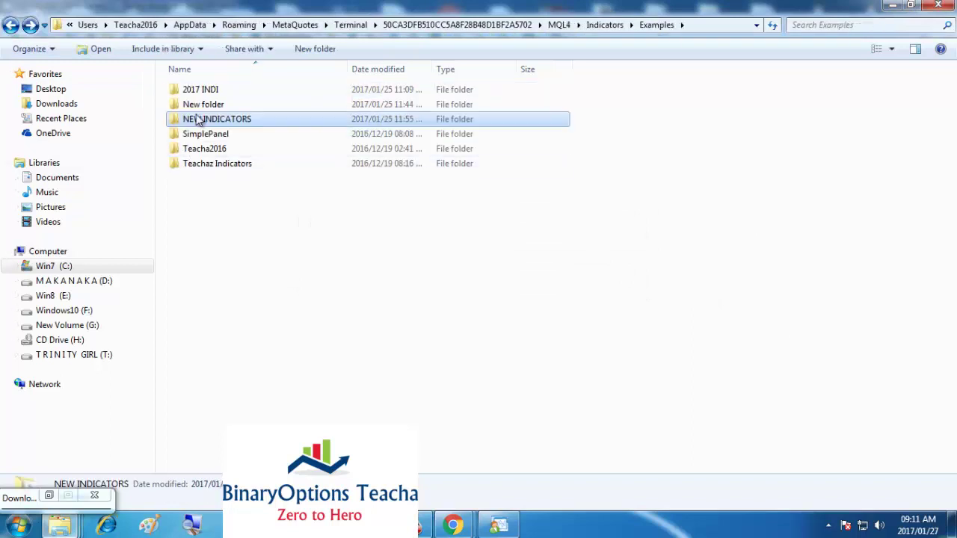
Step: Delete the NEW INDICATORS folder from the Examples folder and confirm moving it to the Recycle Bin
right_click(198, 120)
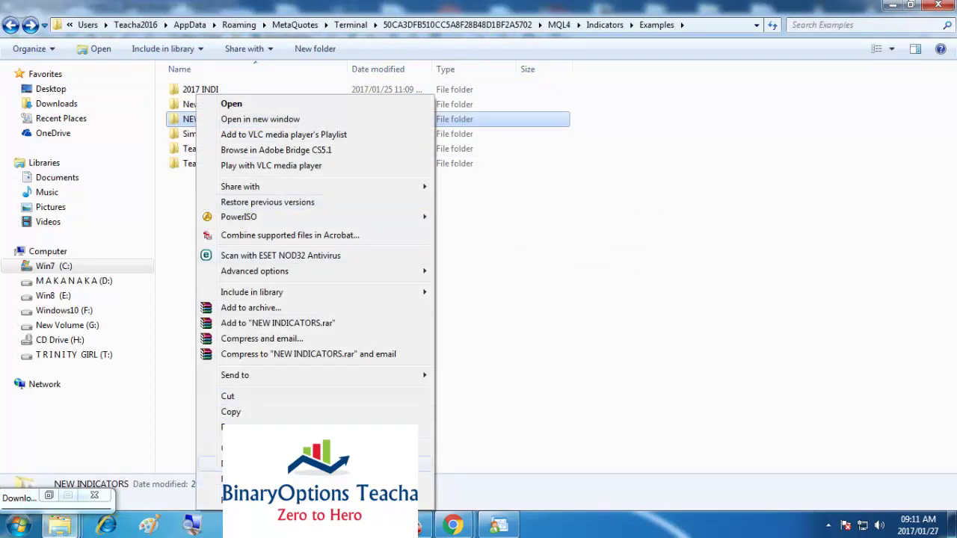
left_click(247, 464)
left_click(532, 317)
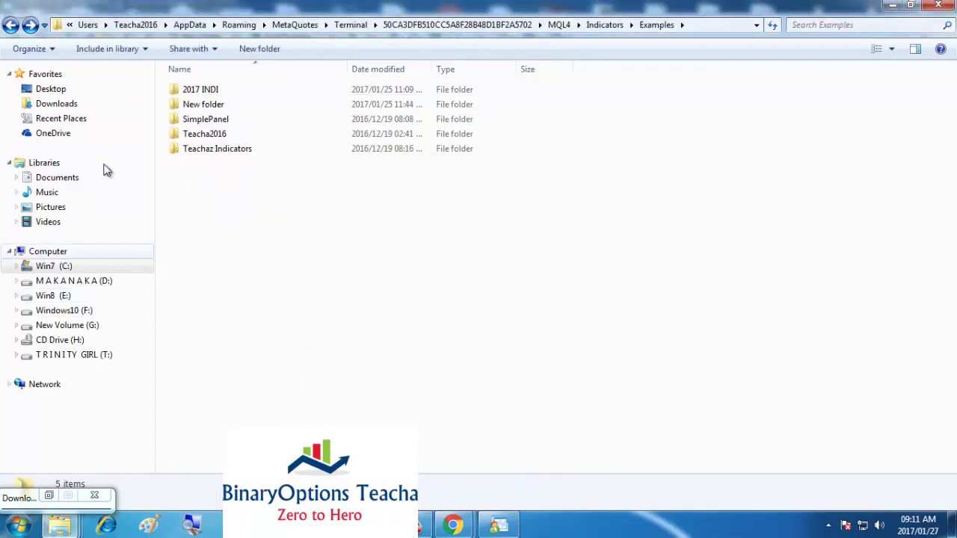
Step: Create a new folder named new t2017 in MQL4 > Indicators > Examples
left_click(10, 25)
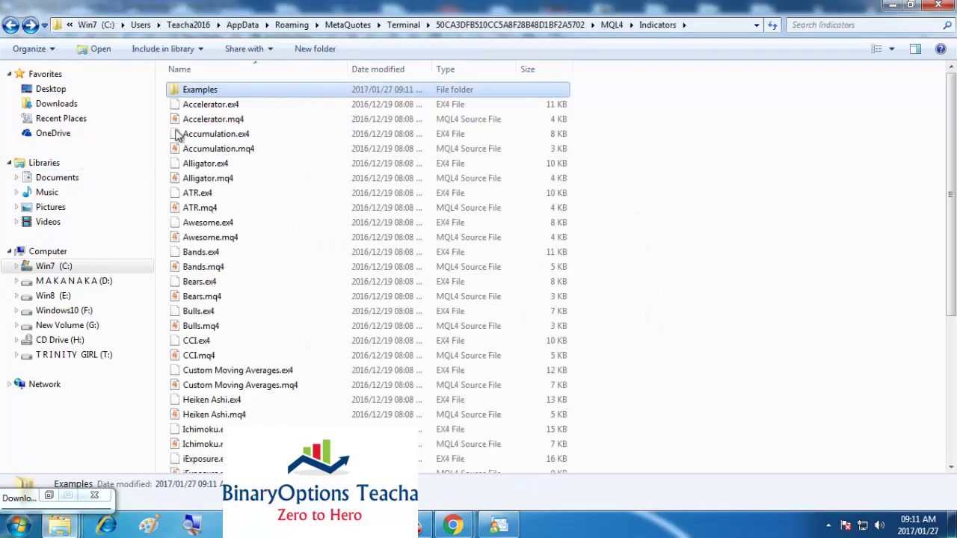
left_click(10, 25)
double_click(192, 148)
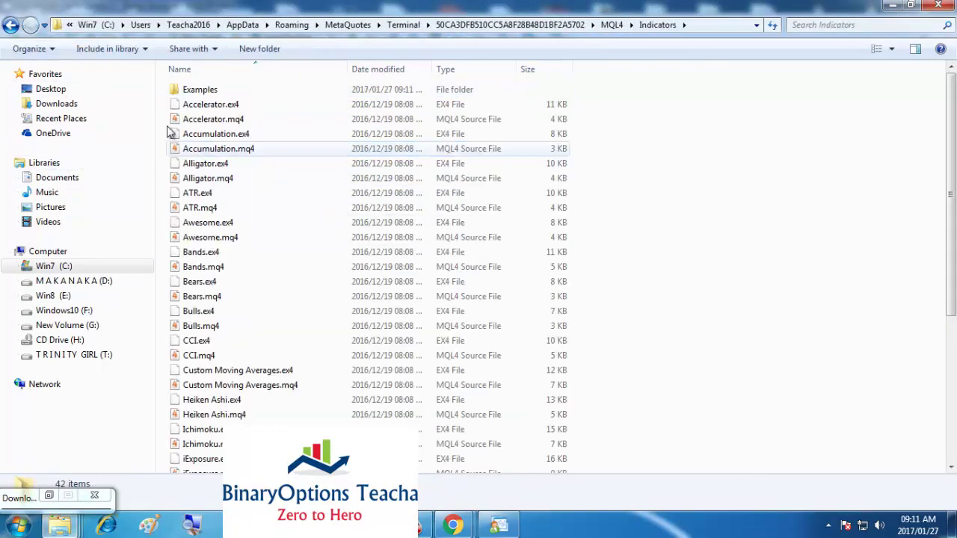
double_click(189, 90)
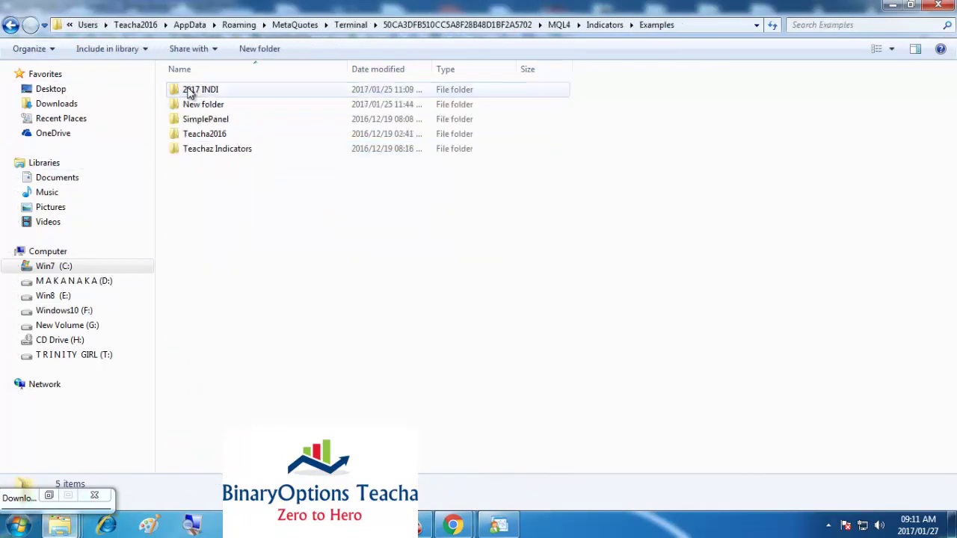
left_click(257, 49)
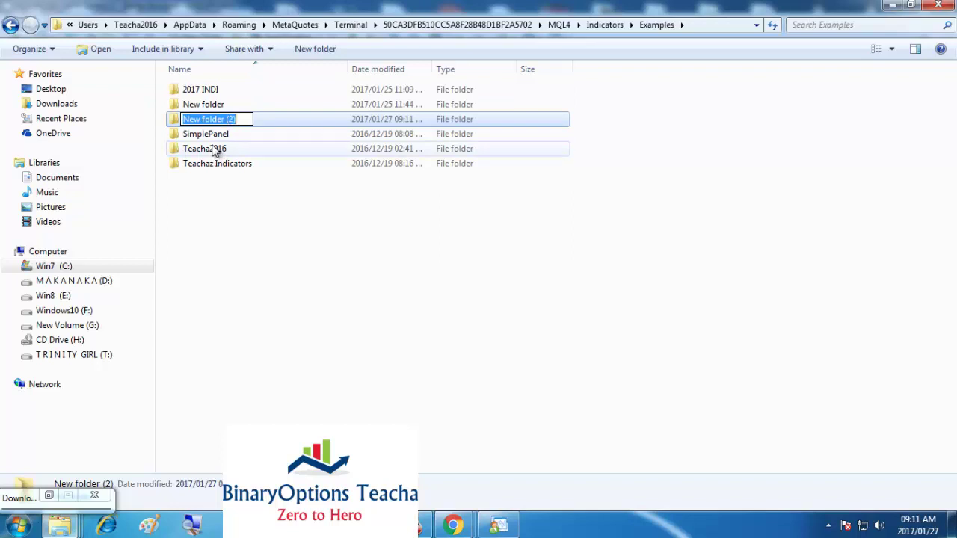
type("new t2")
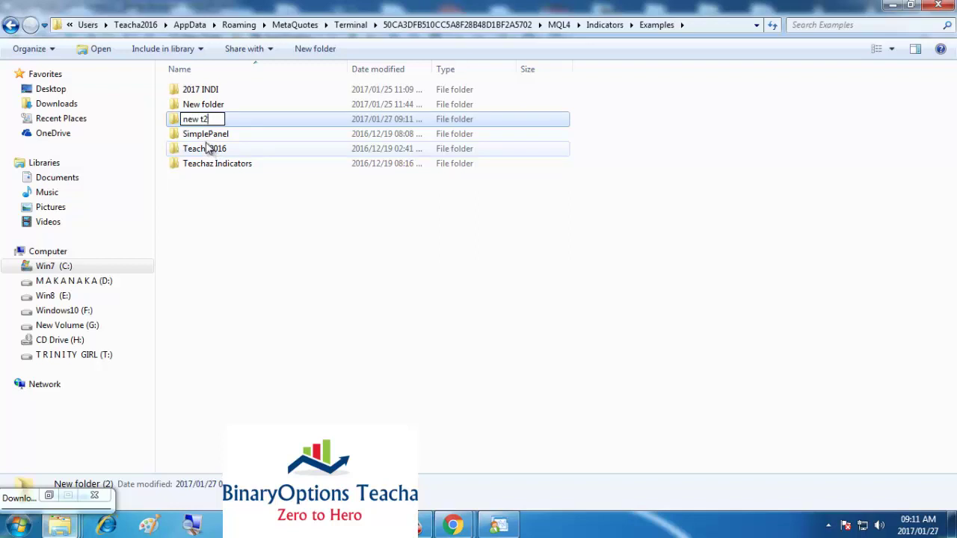
type("017")
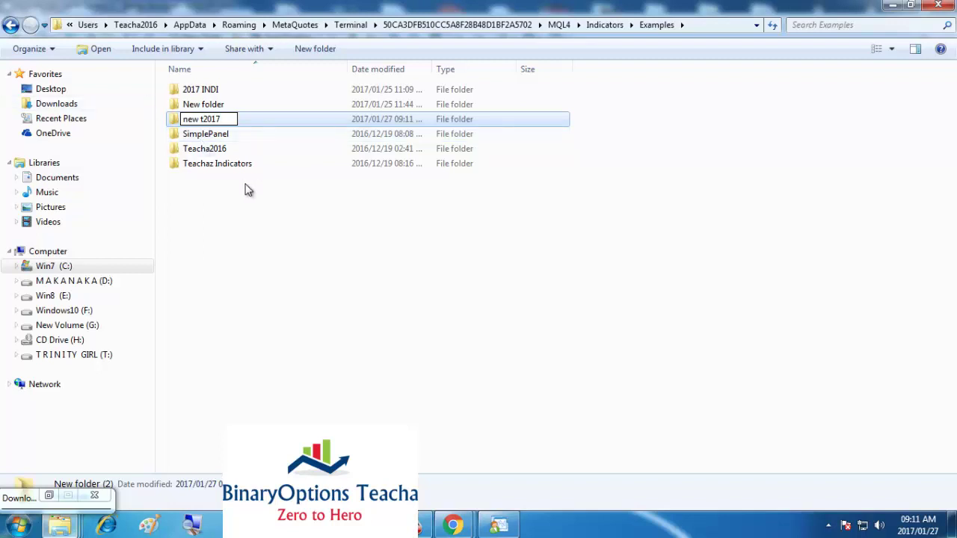
key("Return")
left_click(241, 211)
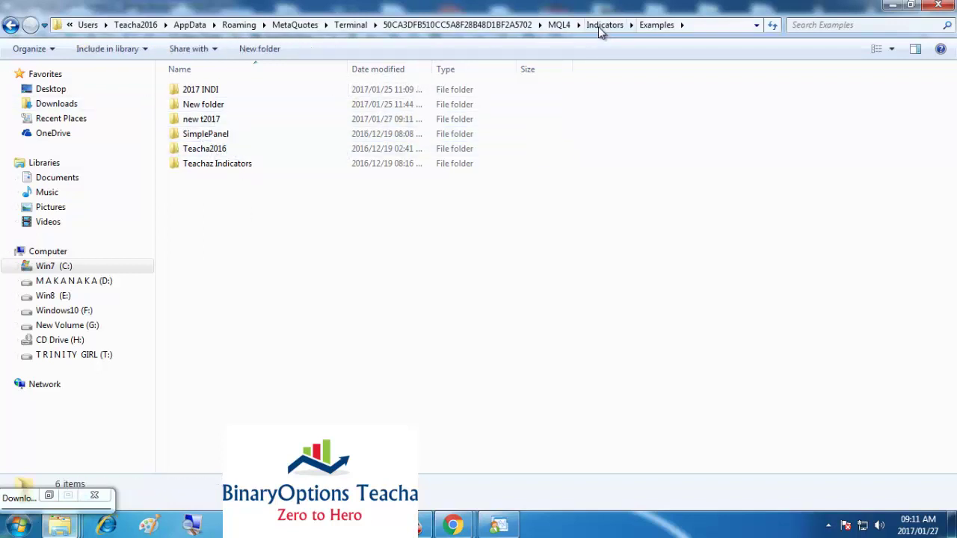
Step: Open the new t2017 folder inside Examples
left_click(555, 25)
left_click(210, 119)
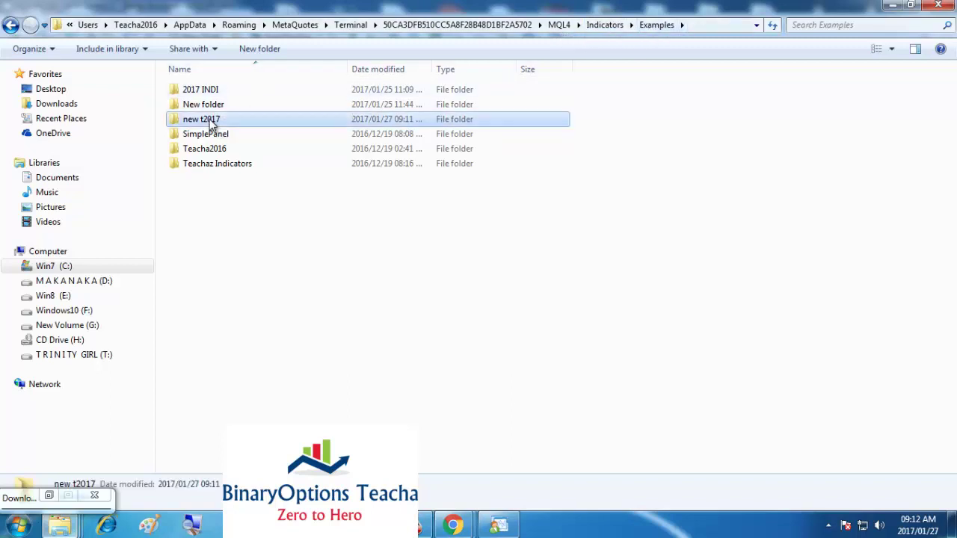
double_click(210, 122)
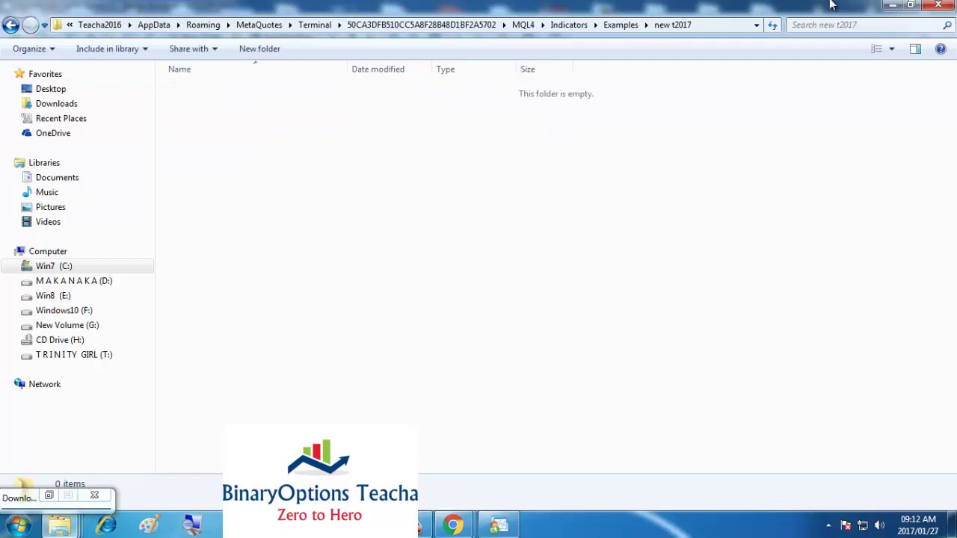
Step: Close MetaTrader 4, keep the new t2017 folder window open on the desktop, and extract Teachaz4 Indicators.zip there
left_click_drag(852, 10, 428, 230)
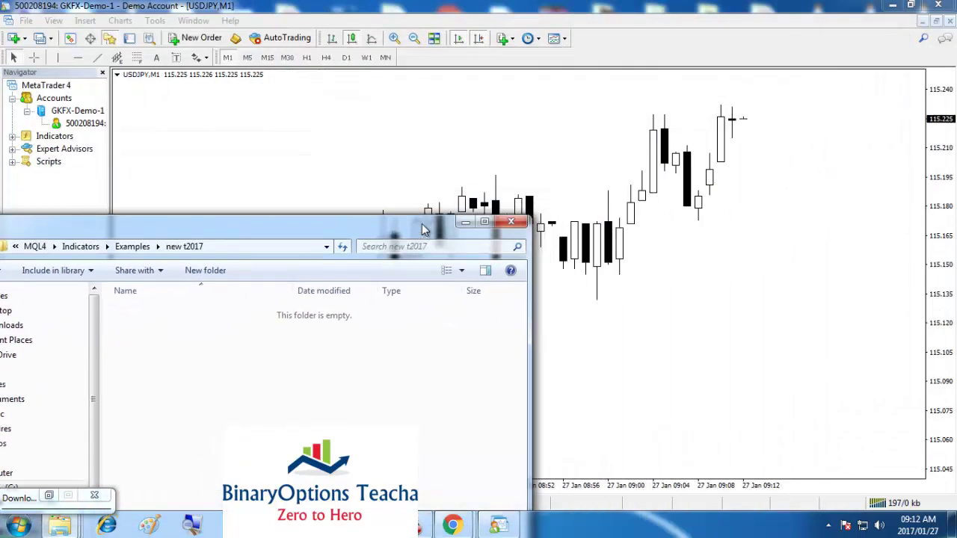
left_click(940, 6)
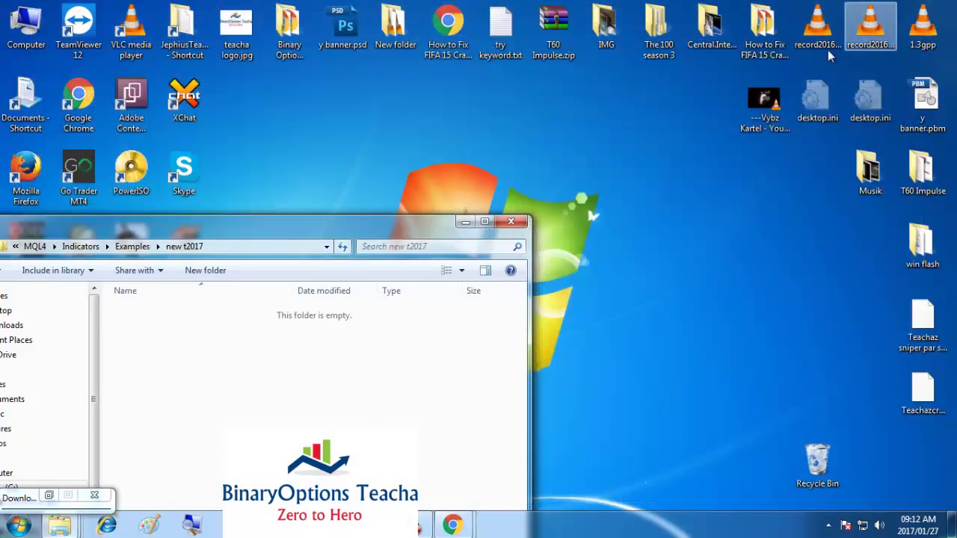
left_click_drag(269, 224, 693, 132)
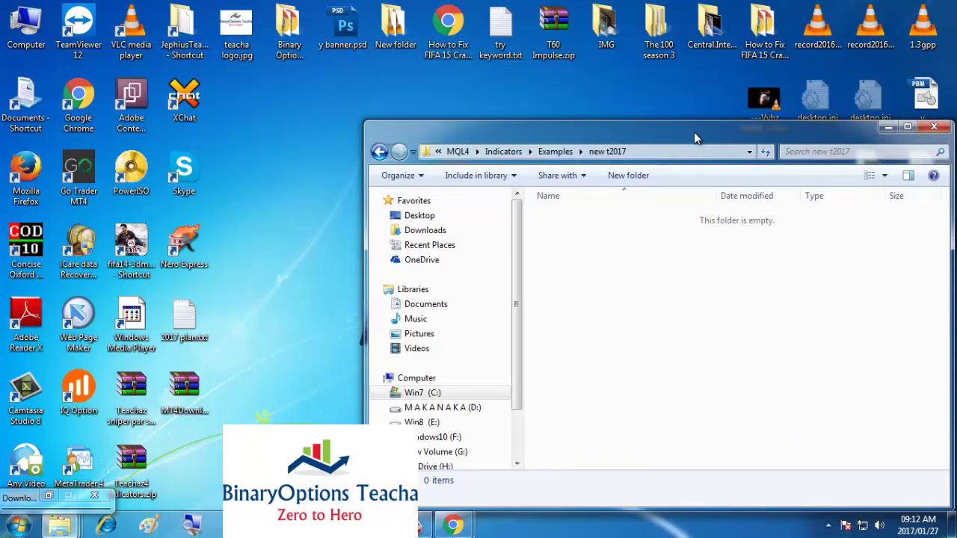
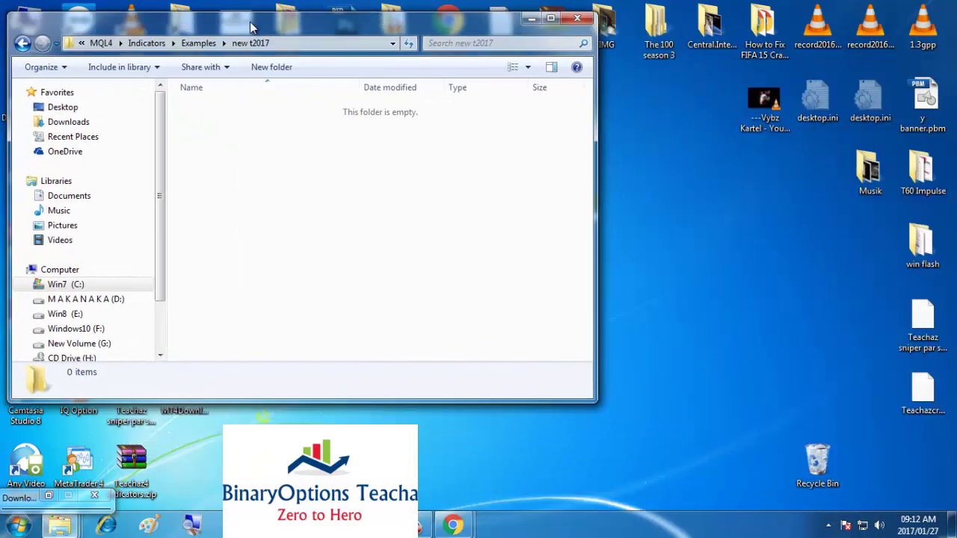
right_click(140, 469)
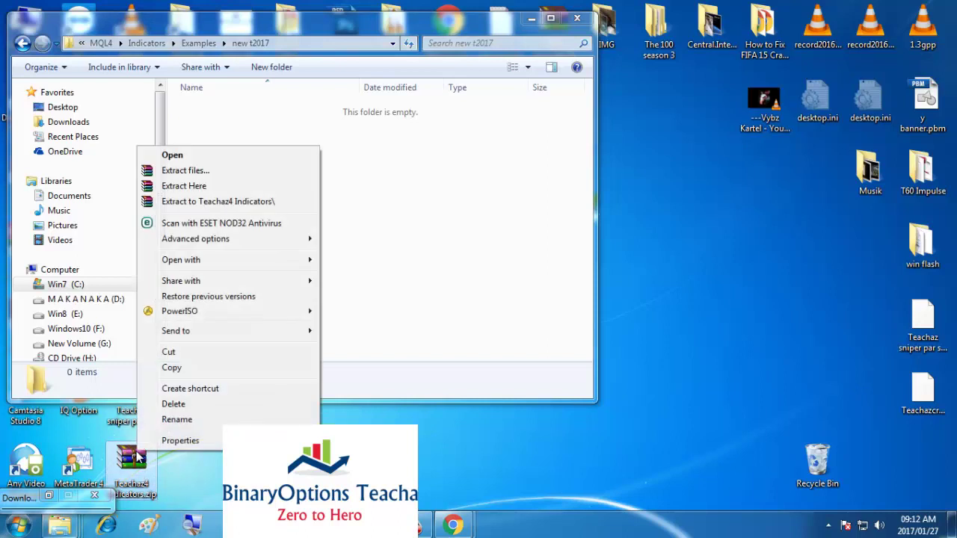
left_click(192, 186)
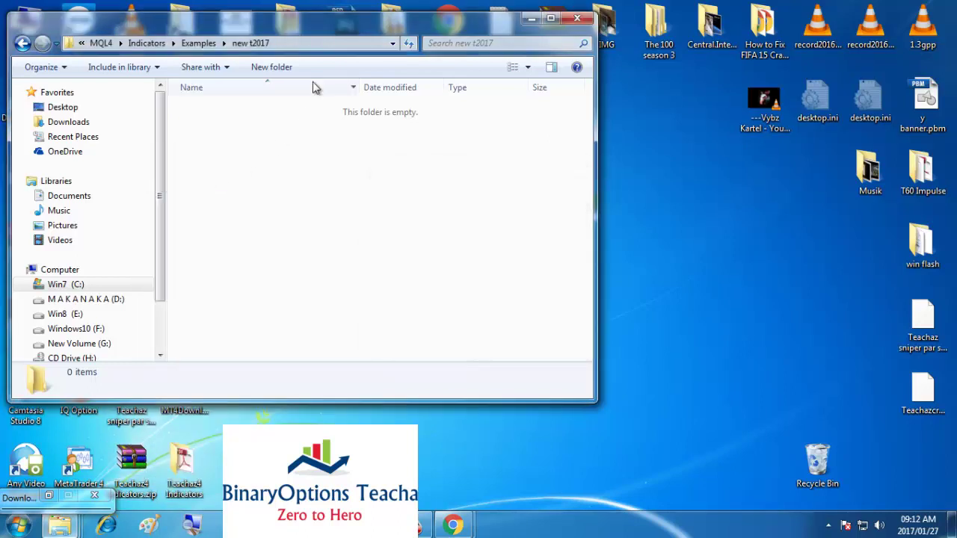
Step: Move the extracted Teachaz4 Indicators folder to a free area of the desktop and open its Teachaz Indicators subfolder
left_click_drag(189, 470, 702, 302)
double_click(707, 318)
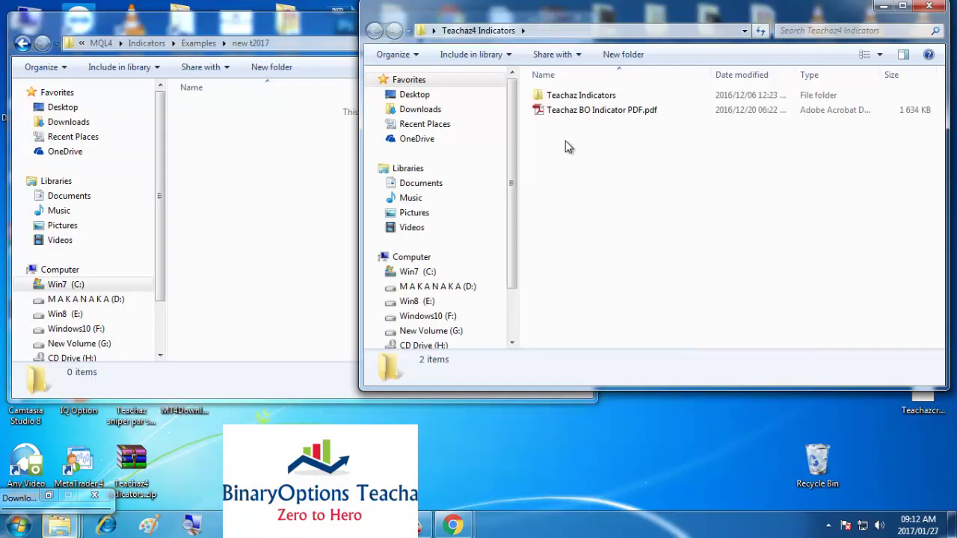
left_click(605, 114)
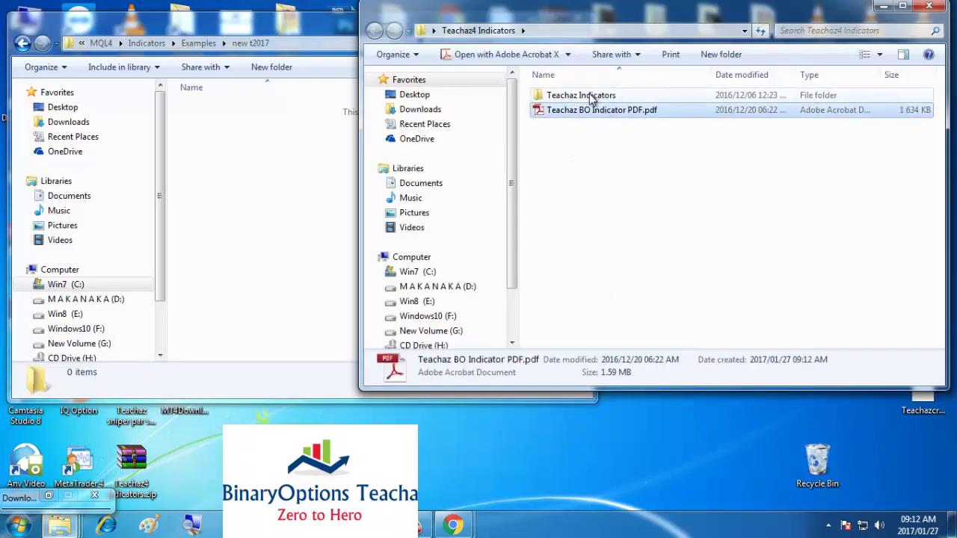
double_click(589, 96)
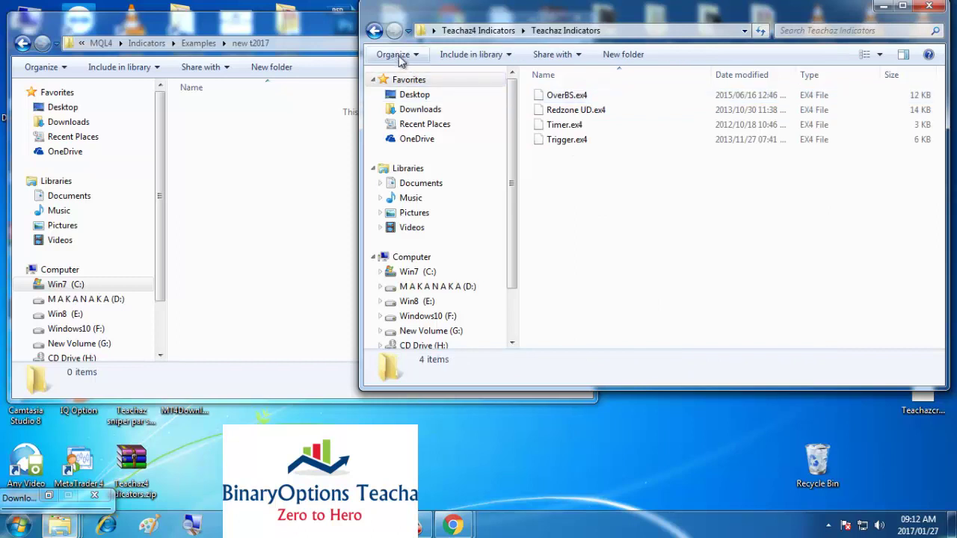
Step: Move all four EX4 files from Teachaz Indicators into new t2017, and paste copies of them back into Teachaz Indicators
left_click_drag(599, 16, 742, 65)
left_click_drag(705, 242, 355, 208)
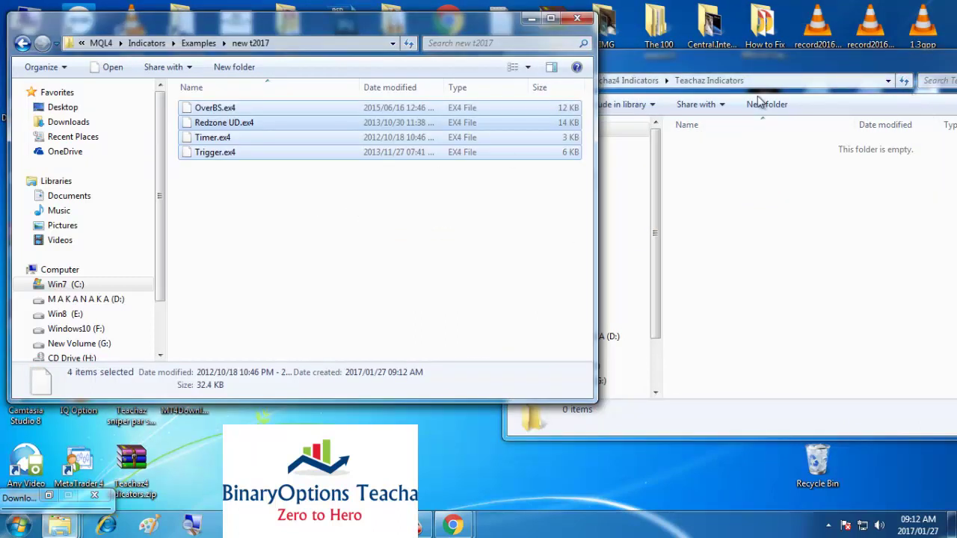
right_click(262, 136)
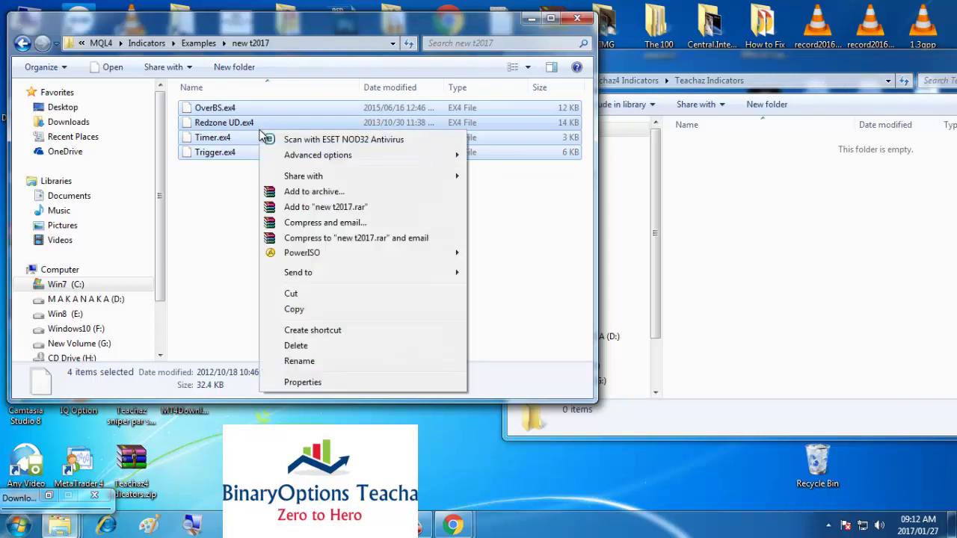
left_click(301, 311)
right_click(722, 209)
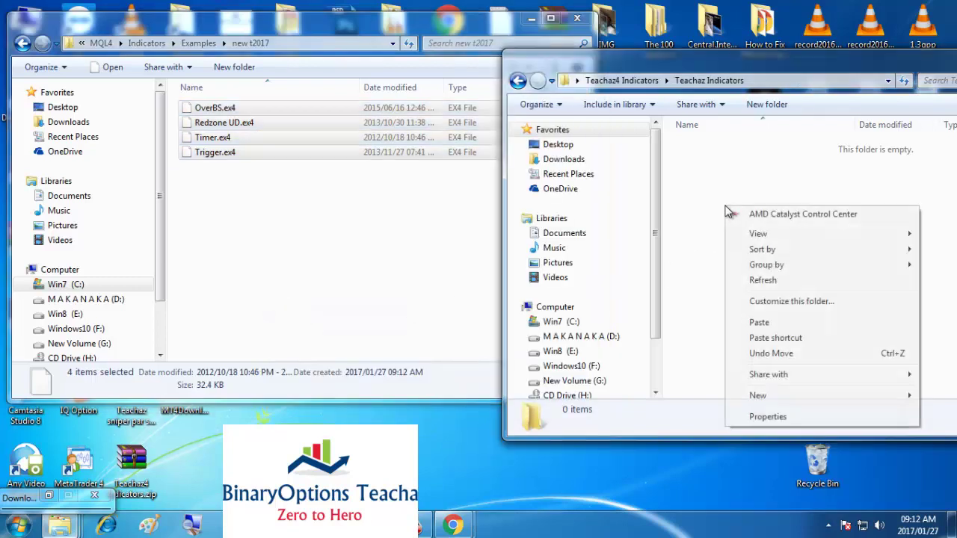
left_click(757, 321)
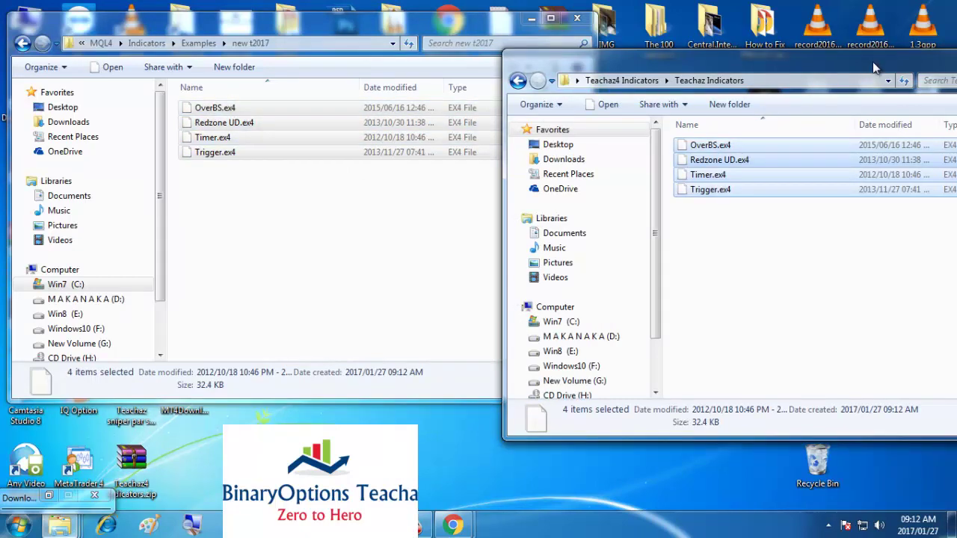
Step: Close both folder windows and launch MetaTrader 4 from the desktop
left_click_drag(872, 61, 557, 67)
left_click(756, 64)
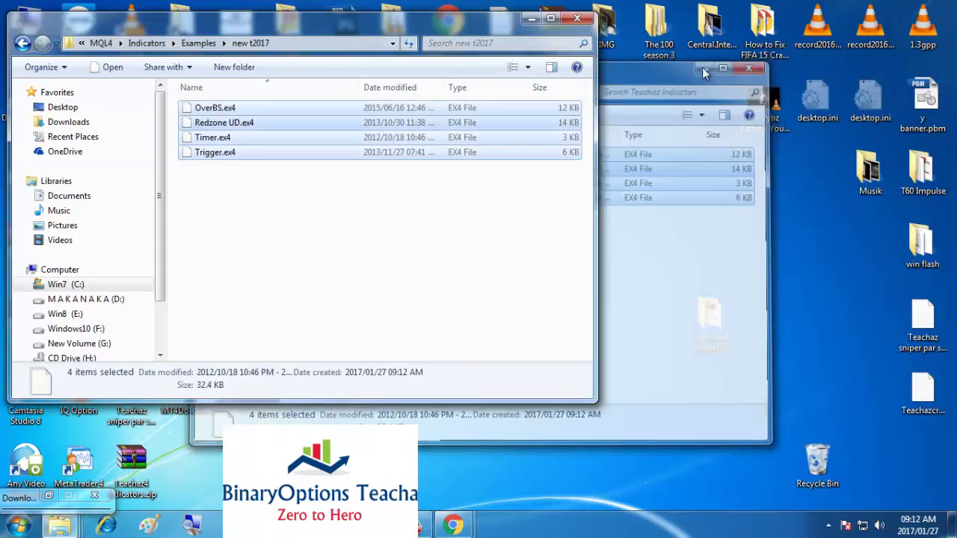
left_click(577, 18)
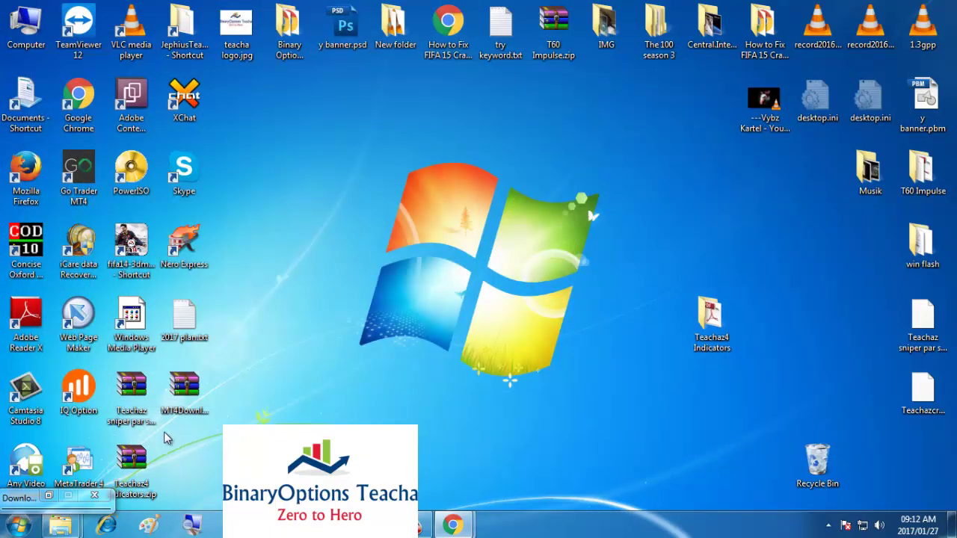
double_click(84, 458)
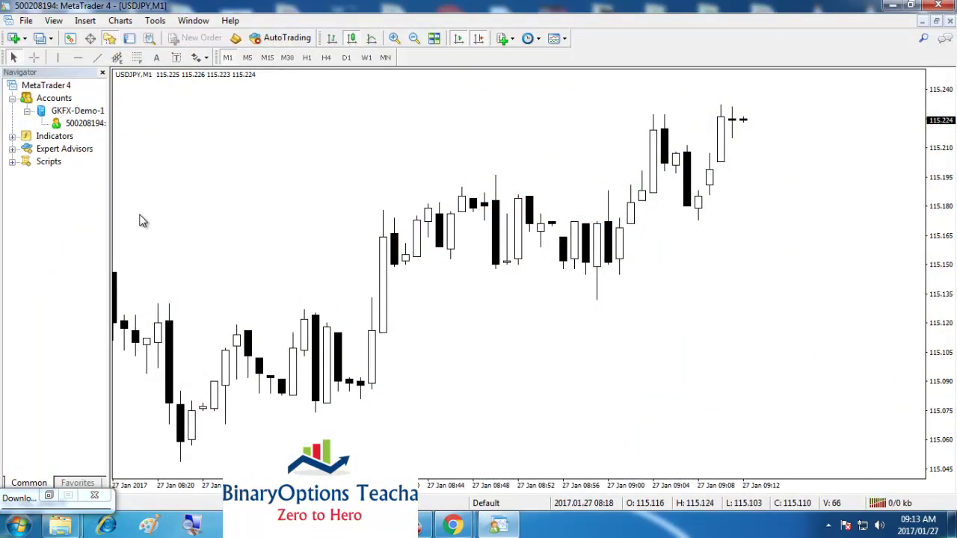
Step: Expand Indicators > Examples > new t2017 in the Navigator and widen it so the full indicator names fit
left_click(12, 136)
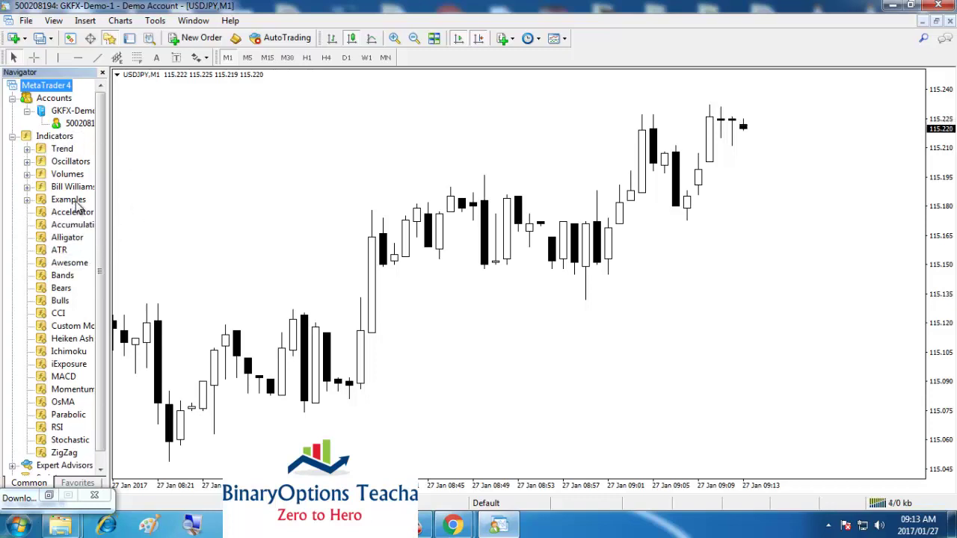
left_click(27, 200)
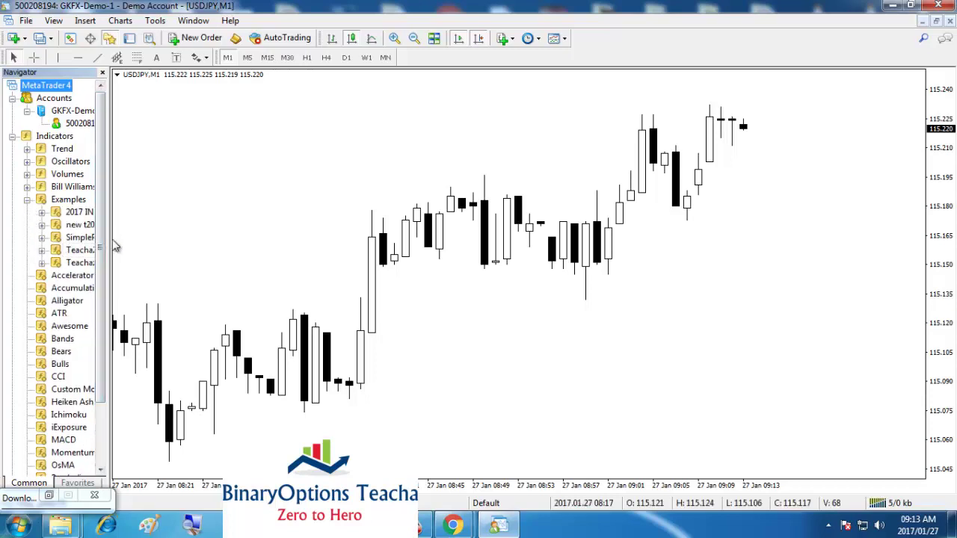
left_click_drag(108, 238, 157, 240)
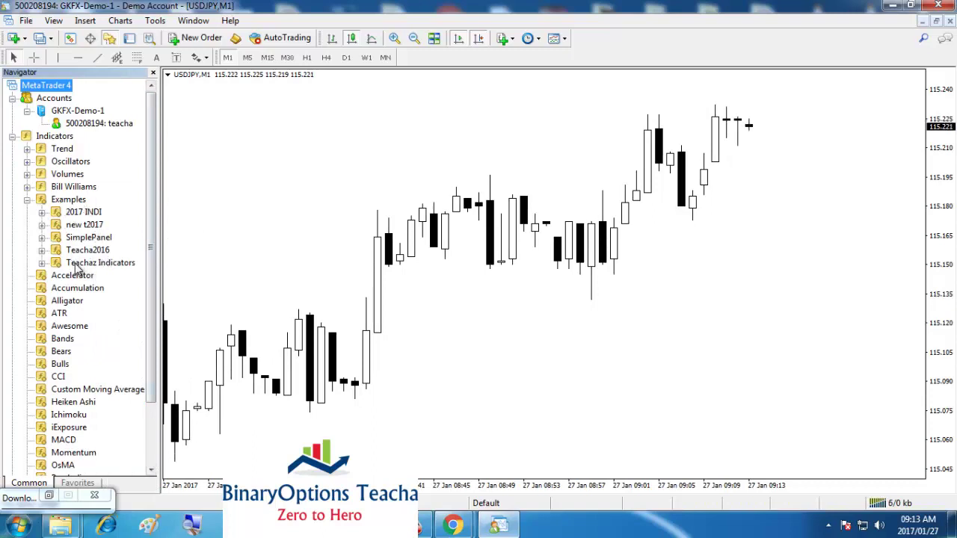
left_click(42, 225)
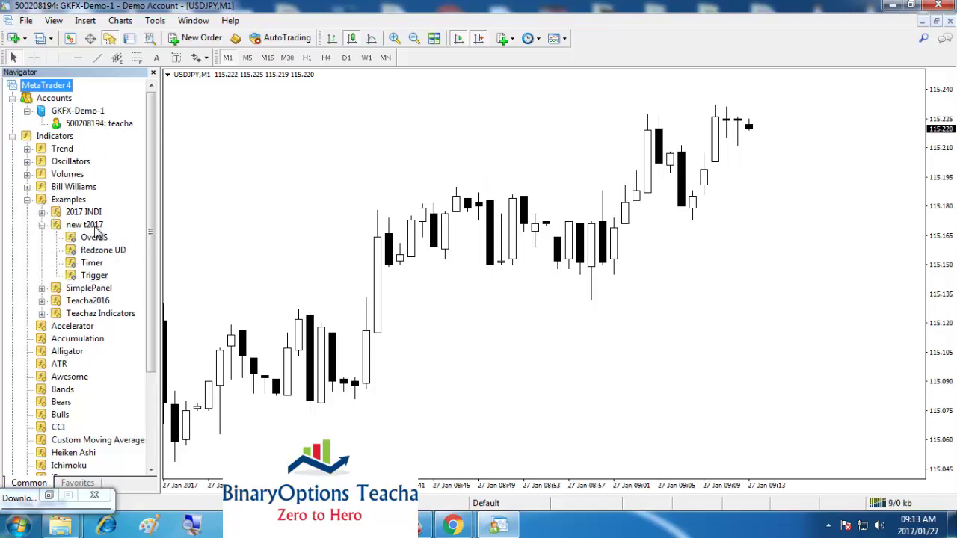
Step: Attach the OverBS and Redzone UD indicators from new t2017 to the USDJPY chart with their default settings
left_click_drag(94, 238, 336, 227)
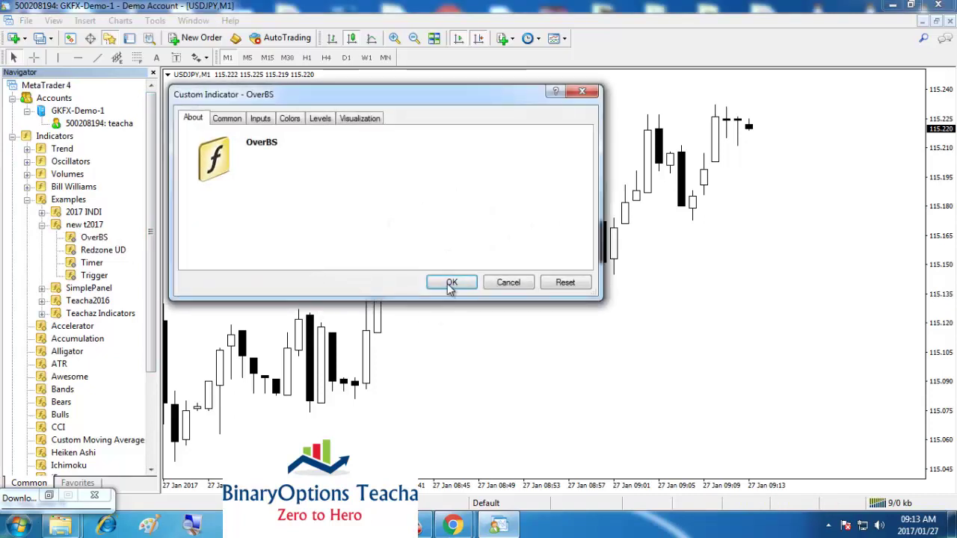
left_click(450, 284)
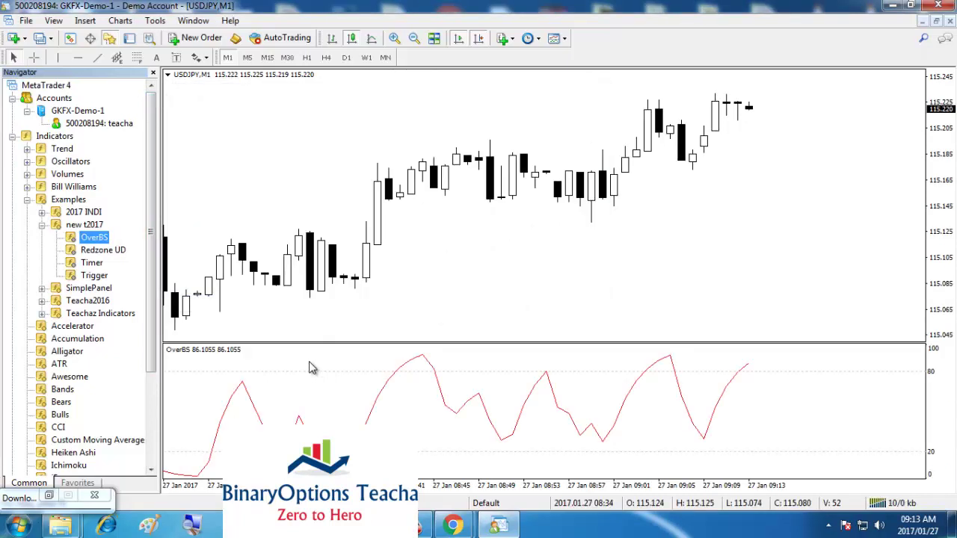
left_click(107, 253)
double_click(107, 254)
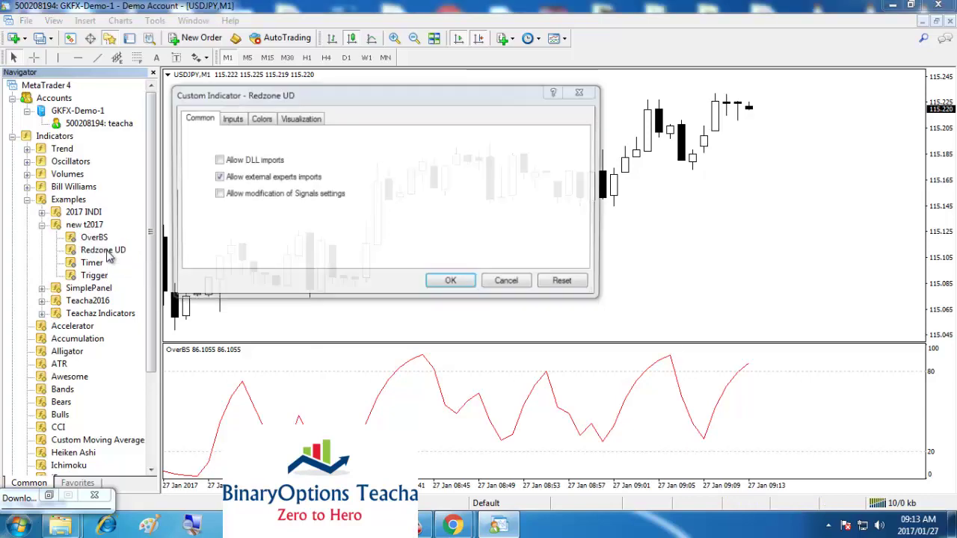
left_click(451, 284)
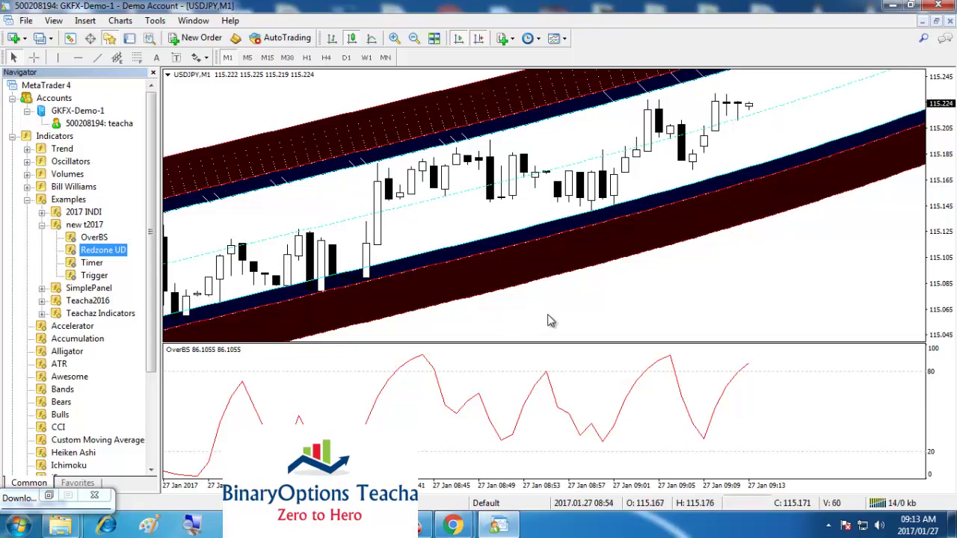
Step: Set the USDJPY chart's color scheme to Yellow On Black with the grid color None
right_click(590, 308)
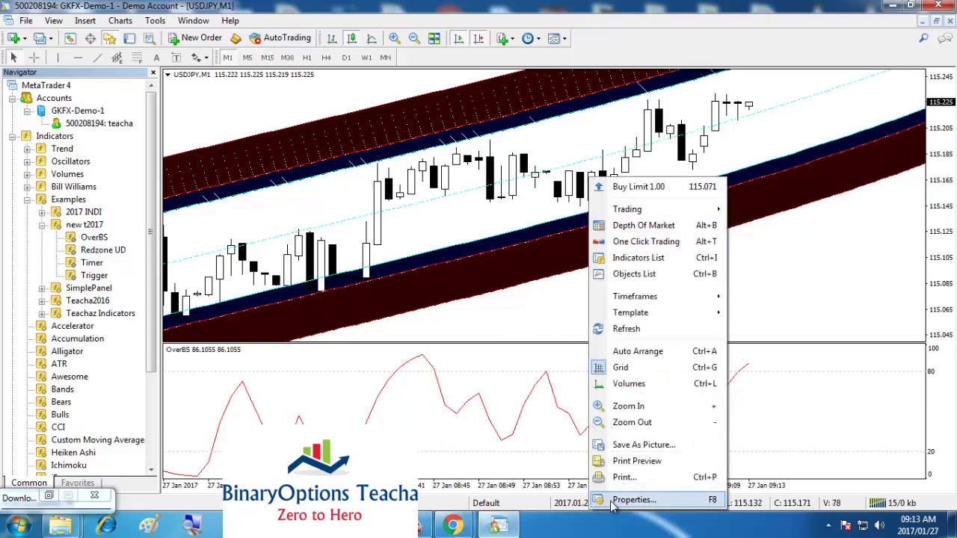
left_click(609, 532)
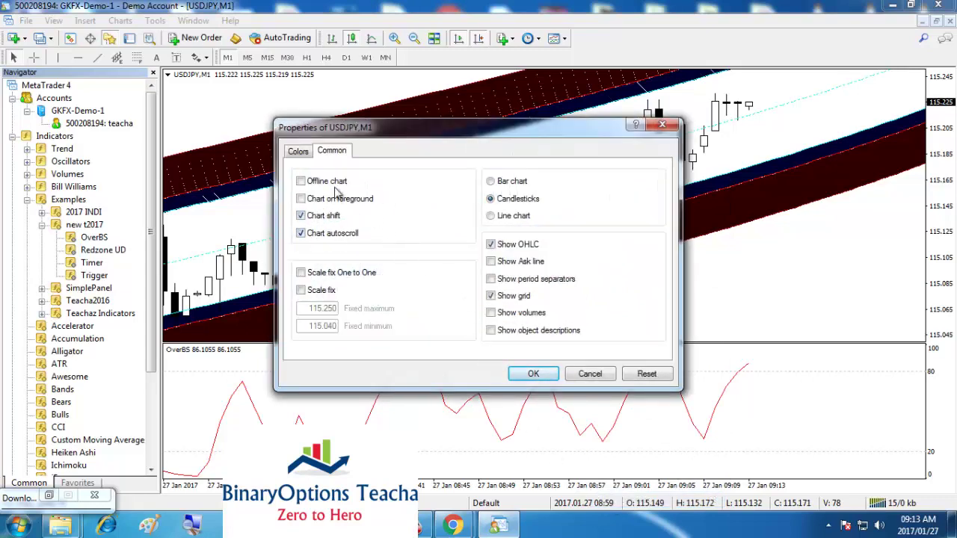
left_click(299, 152)
left_click(489, 172)
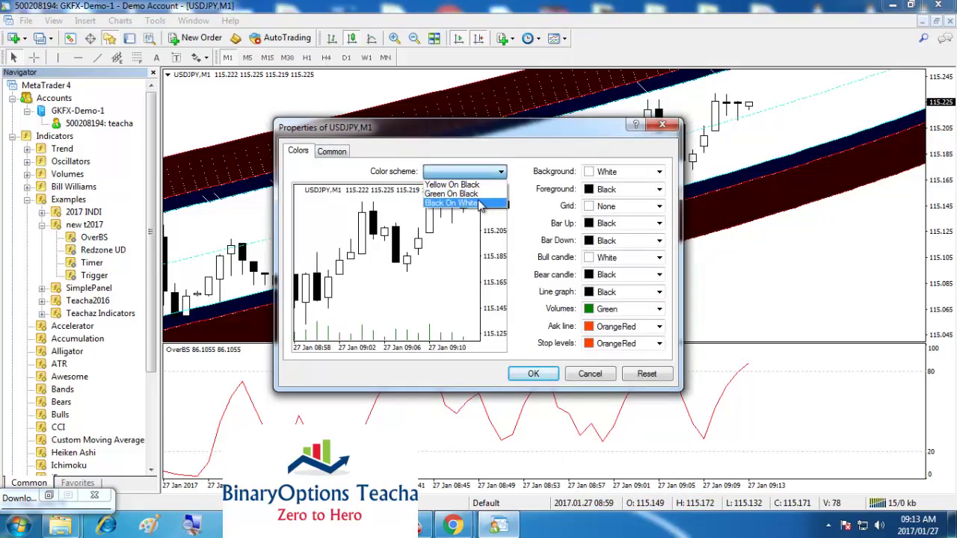
left_click(478, 203)
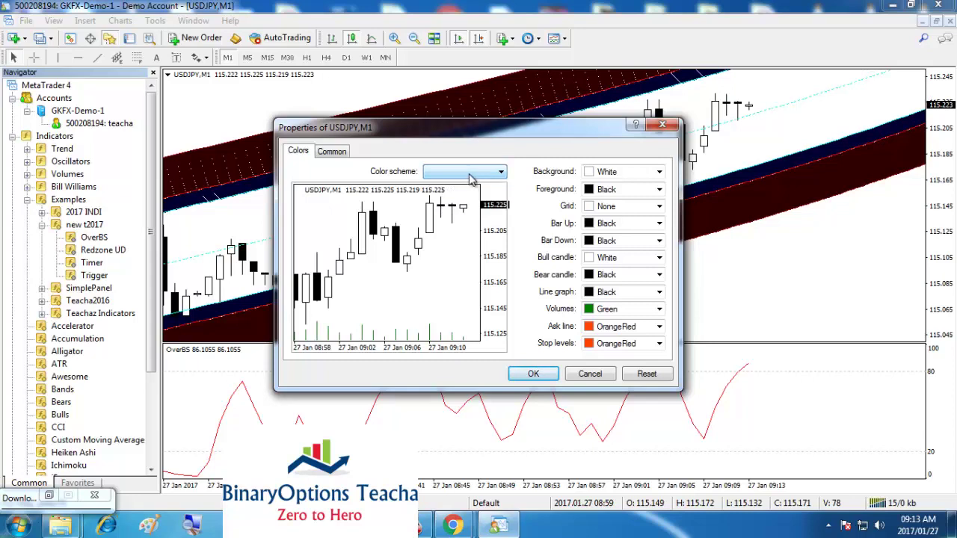
left_click(470, 172)
left_click(467, 189)
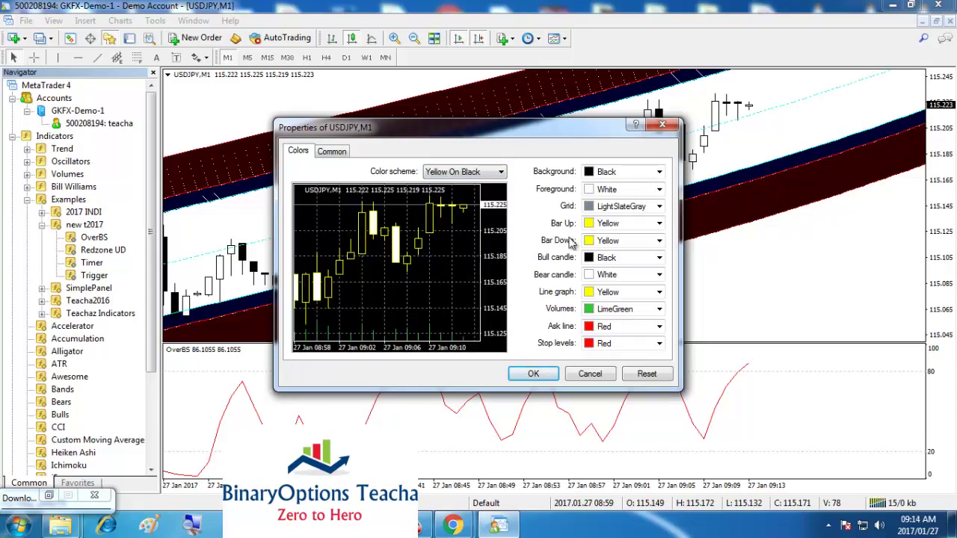
left_click(591, 208)
left_click(673, 222)
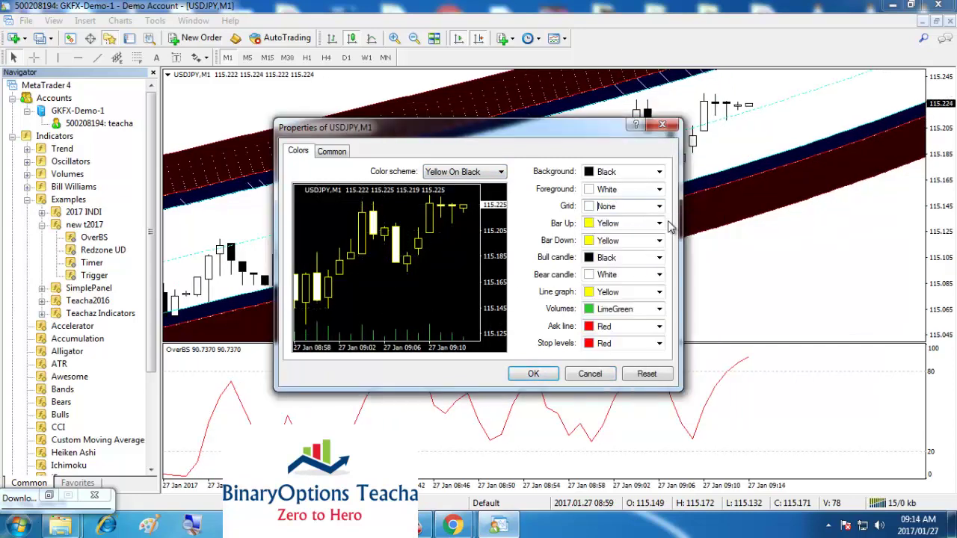
left_click(544, 375)
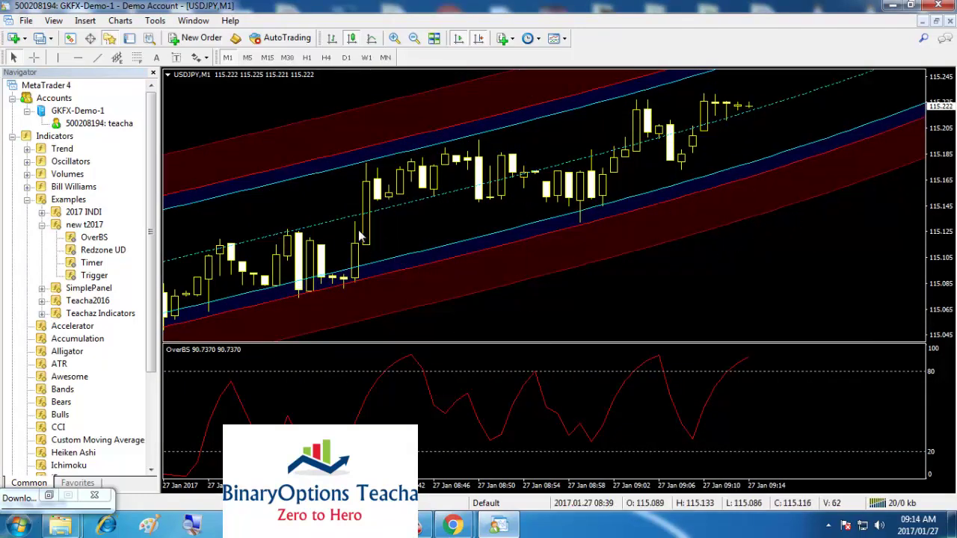
Step: Attach the Timer indicator from new t2017 to the USDJPY chart with its default inputs
left_click(92, 263)
right_click(91, 263)
left_click(82, 263)
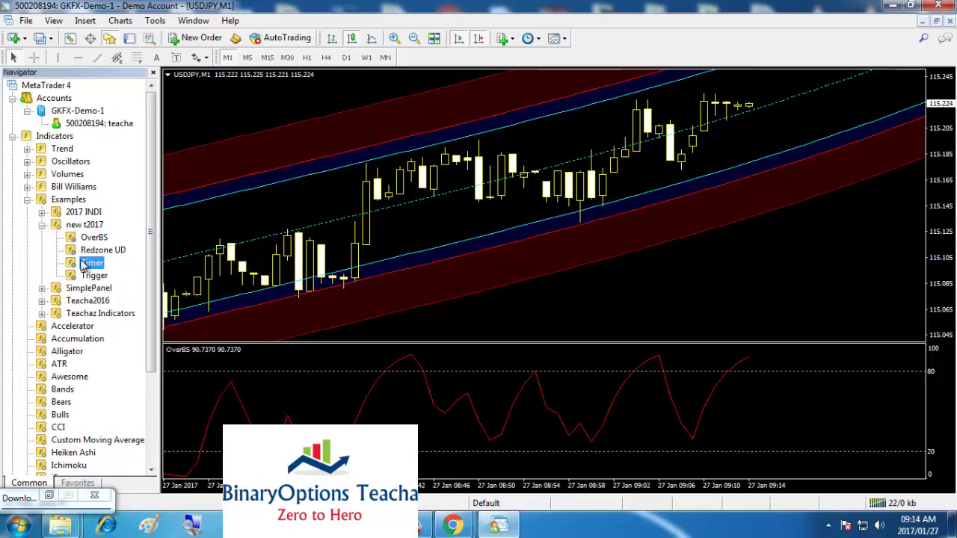
right_click(82, 263)
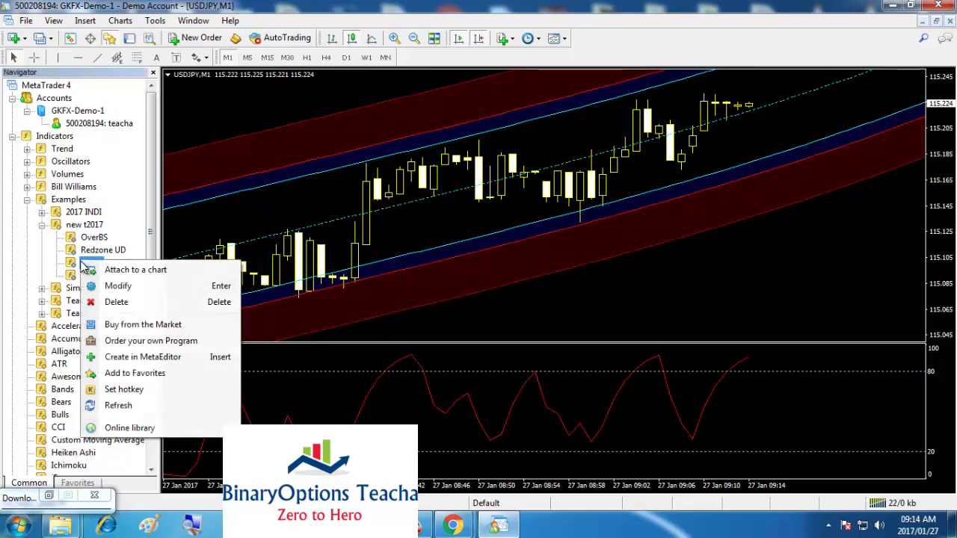
left_click(137, 271)
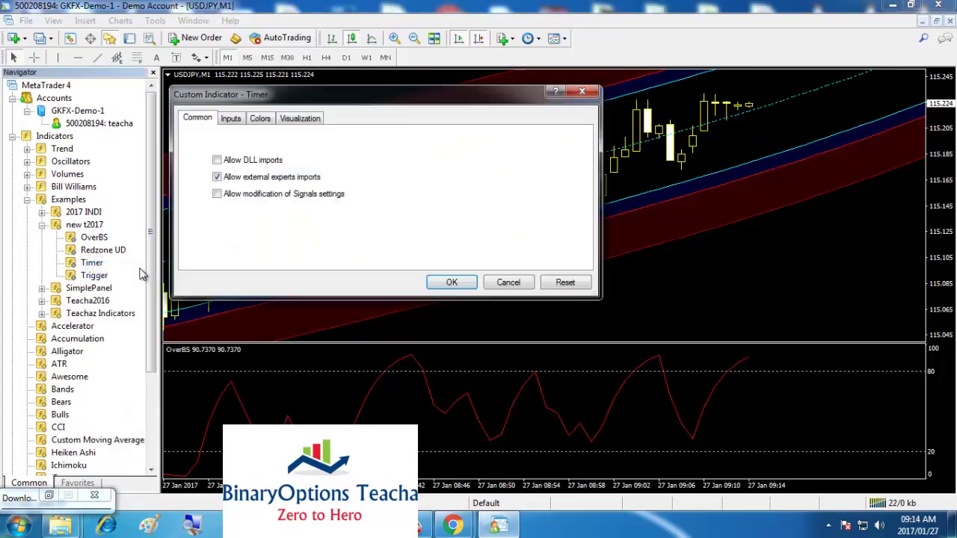
left_click(262, 119)
left_click(236, 124)
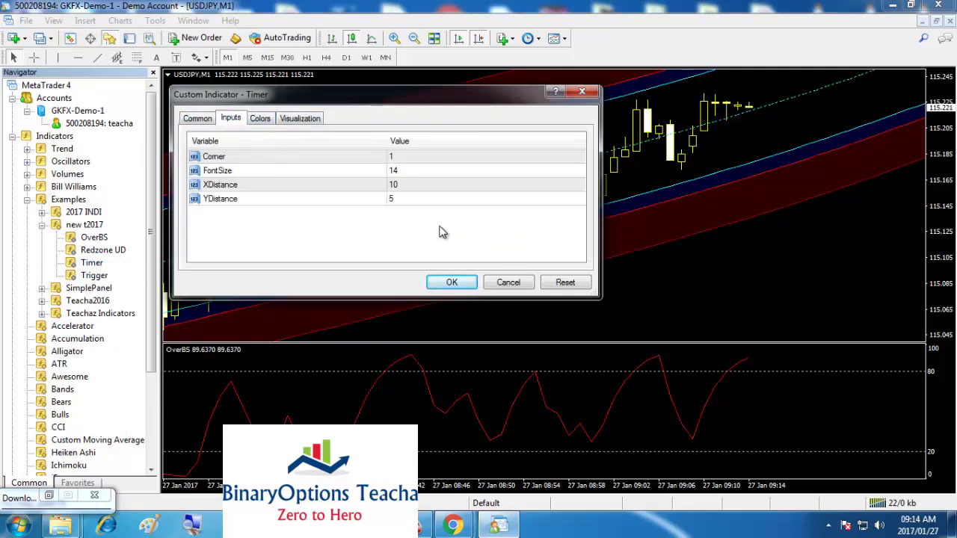
left_click(449, 281)
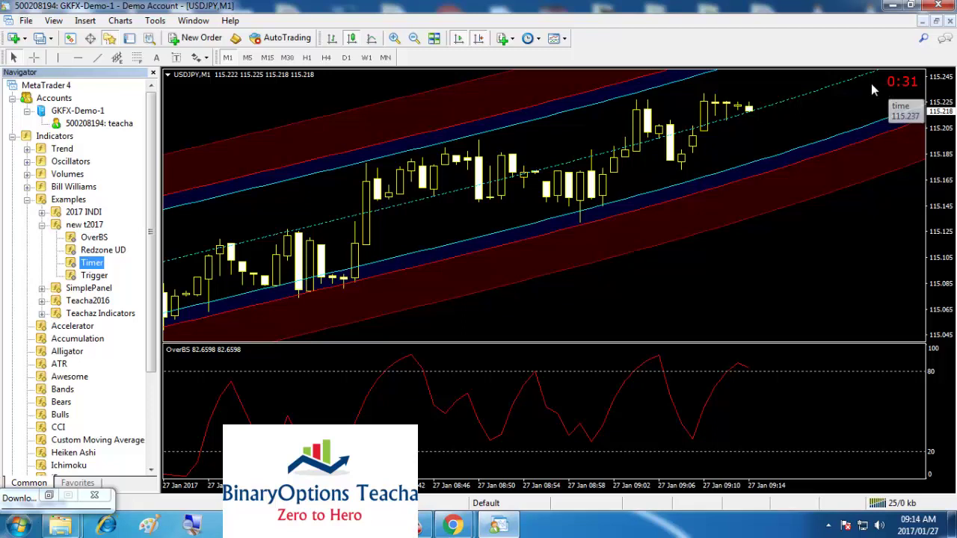
Step: Attach the Trigger indicator from new t2017 to the USDJPY chart with its default settings
left_click_drag(632, 250, 669, 228)
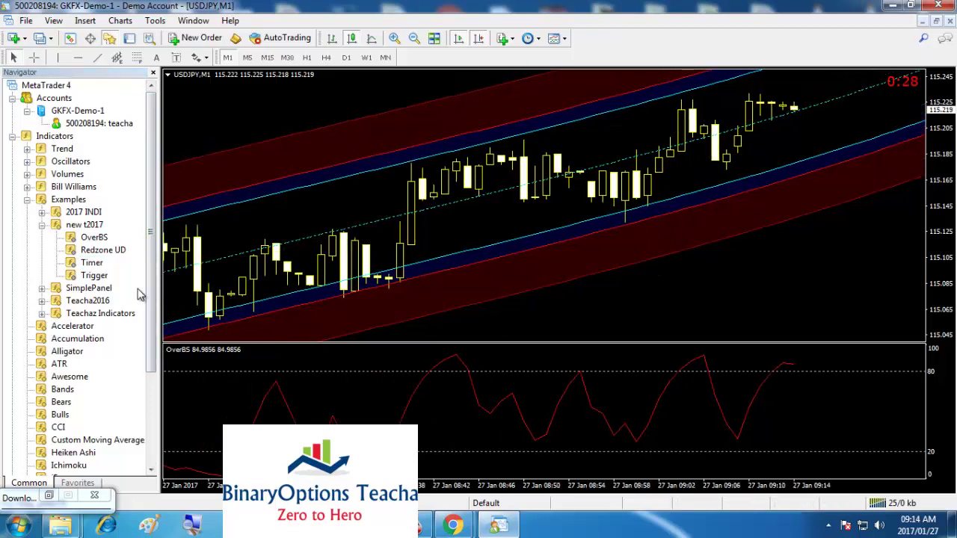
left_click(94, 275)
double_click(96, 276)
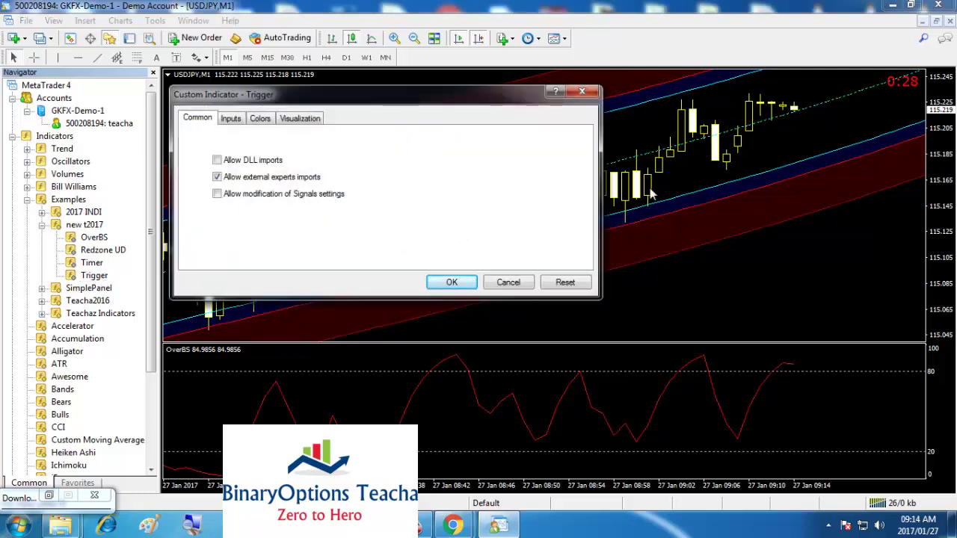
left_click(452, 282)
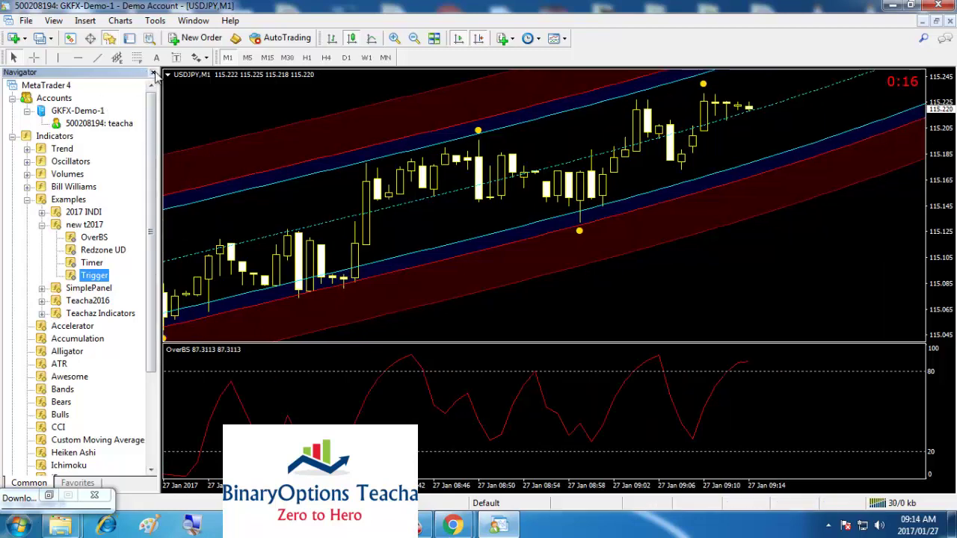
Step: Hide the Navigator and enlarge the one-minute price chart by shrinking the OverBS pane
left_click(153, 72)
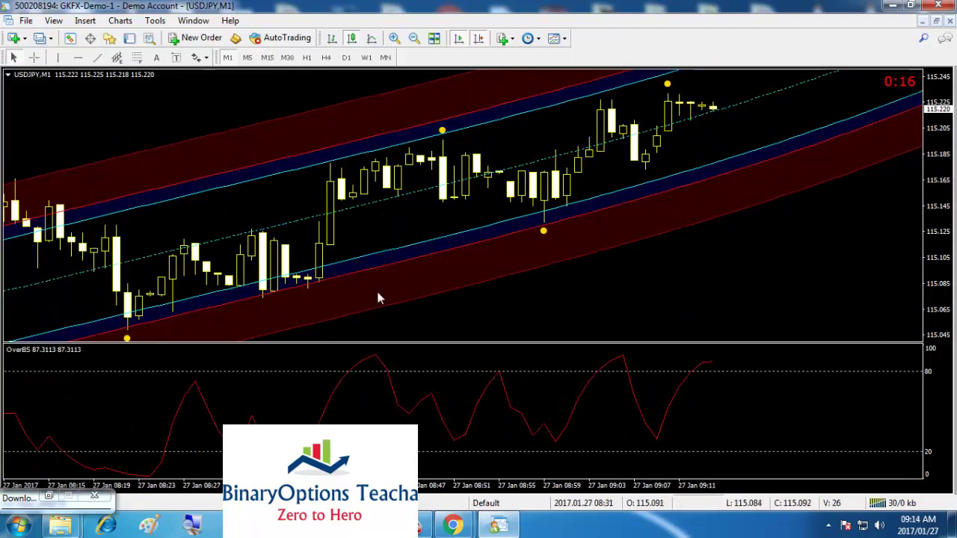
left_click(229, 64)
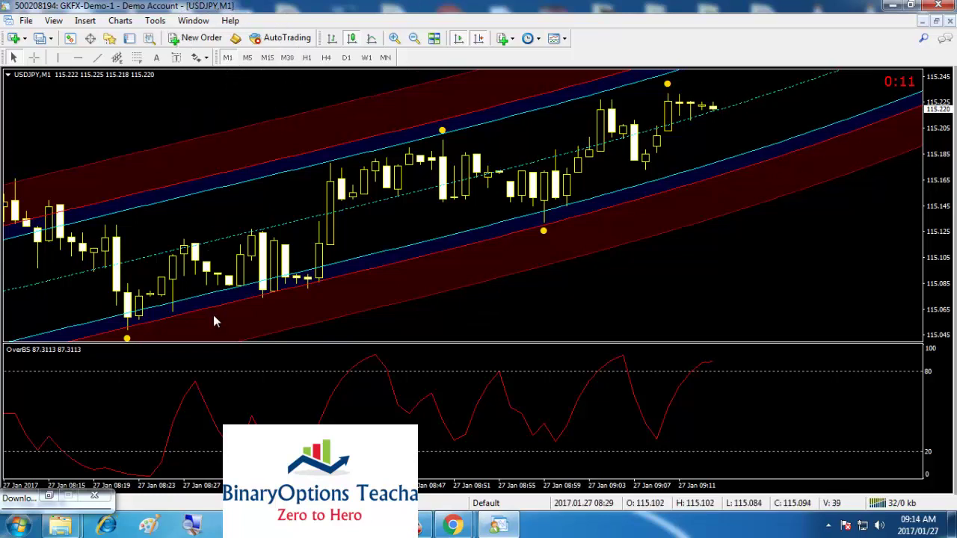
left_click_drag(398, 342, 397, 385)
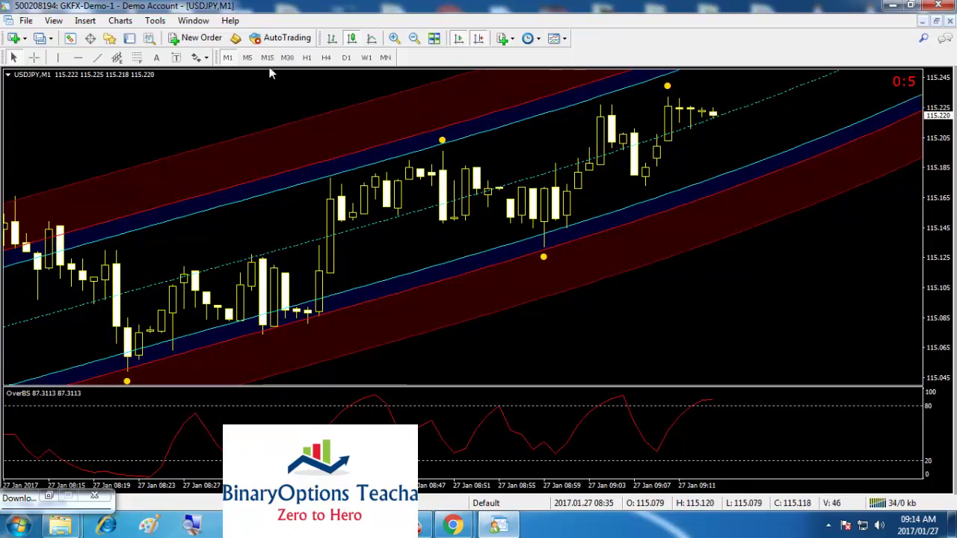
Step: Draw a trendline from the yellow-dotted low near 08:20 upward along the rising lows
left_click(95, 58)
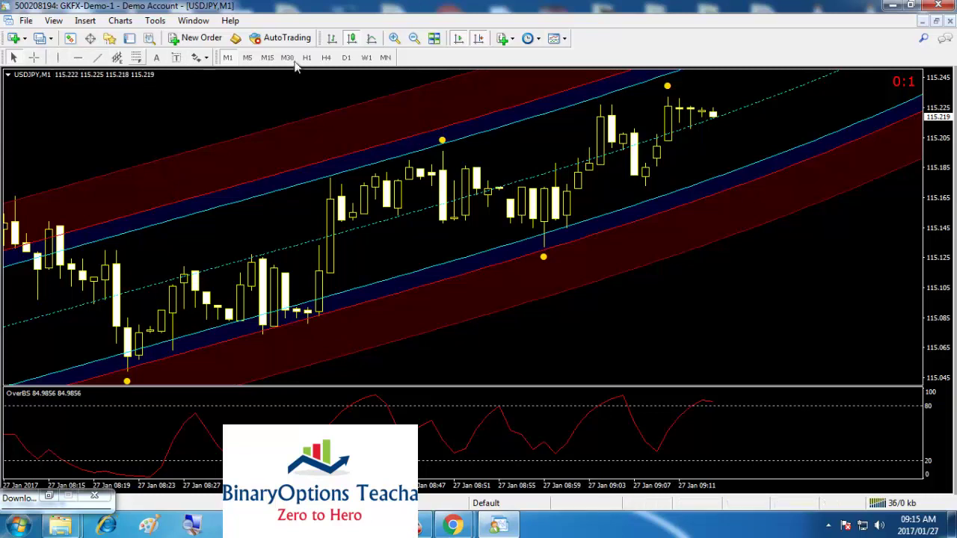
left_click(97, 59)
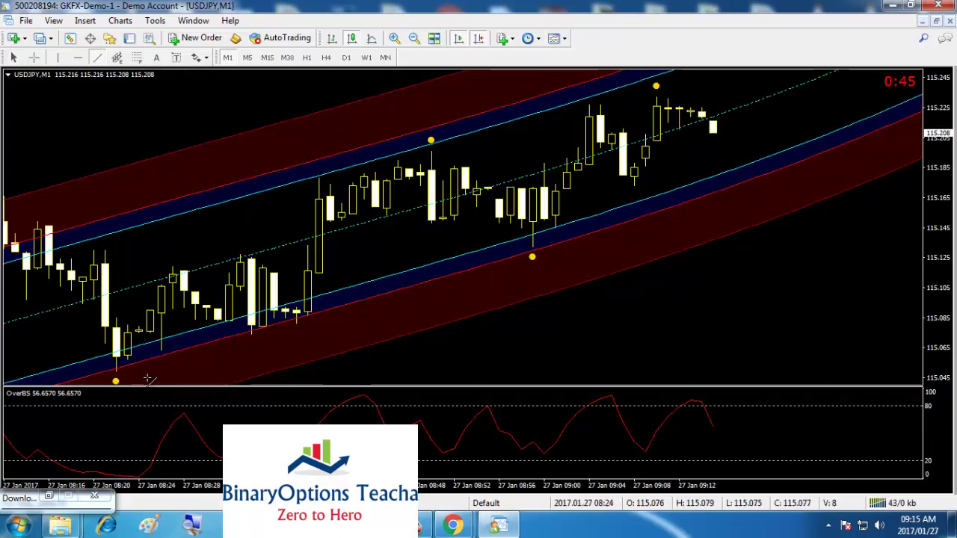
left_click_drag(117, 371, 378, 292)
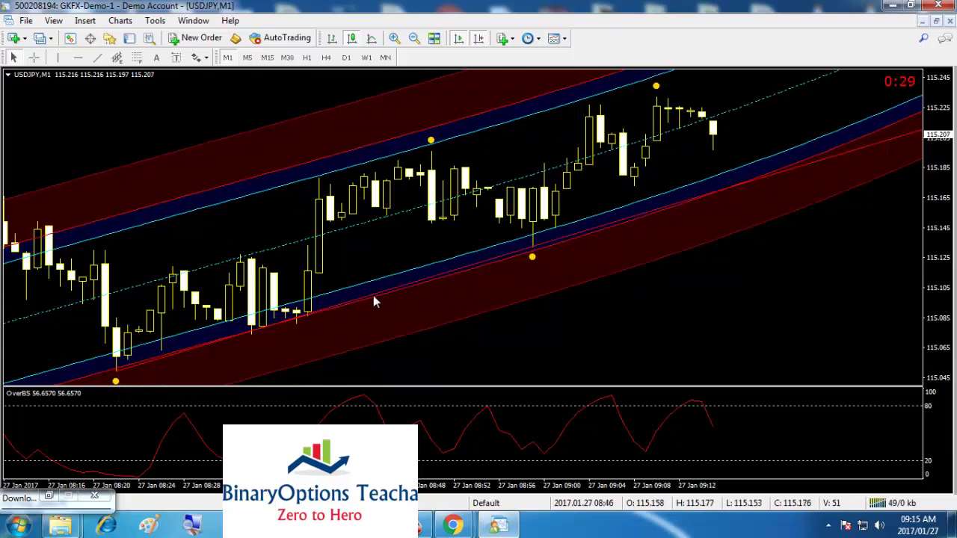
Step: Draw a trendline across the upper highs of the channel and delete it again
left_click(96, 58)
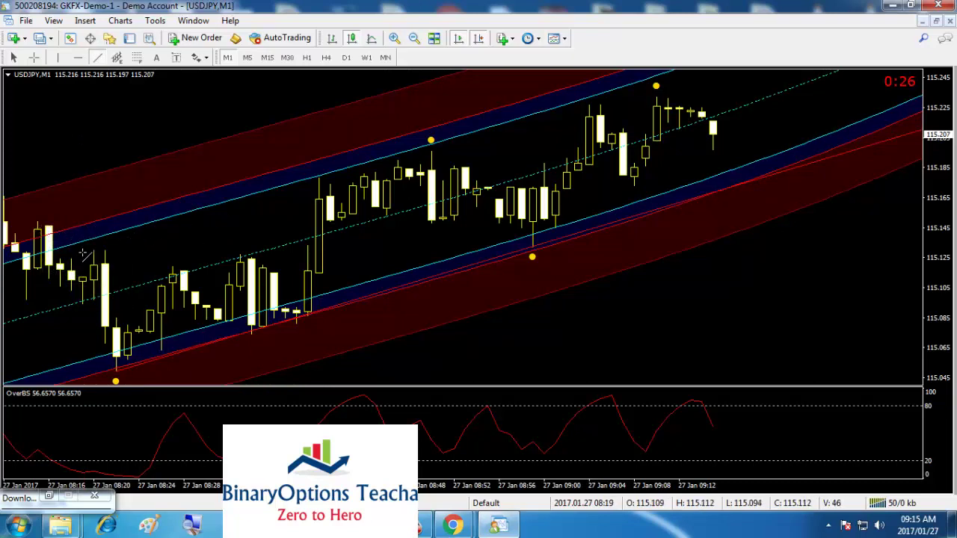
left_click_drag(92, 224, 201, 194)
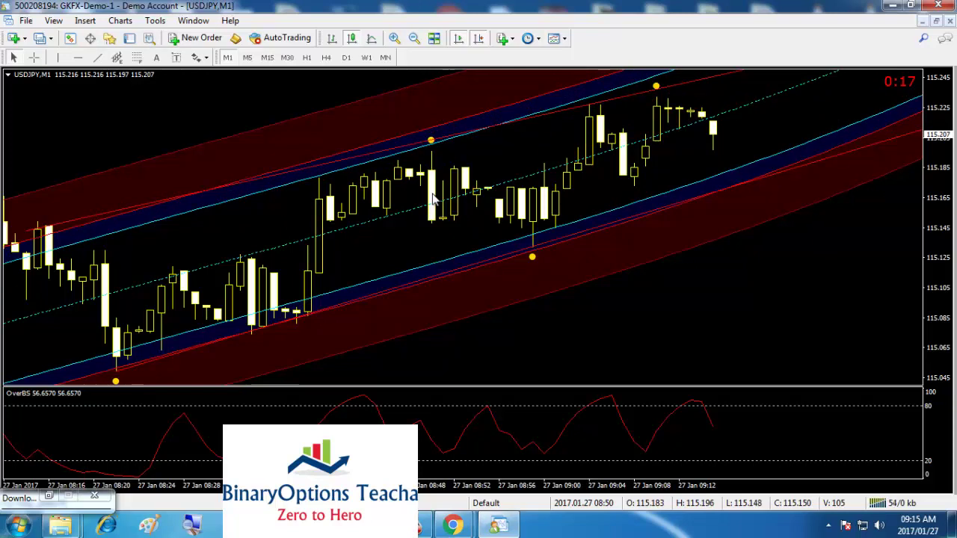
right_click(309, 173)
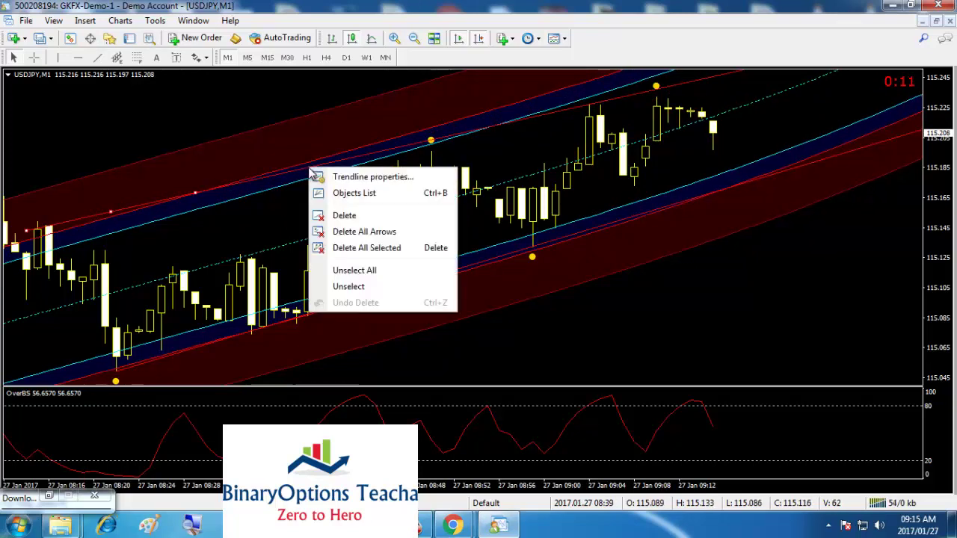
left_click(329, 213)
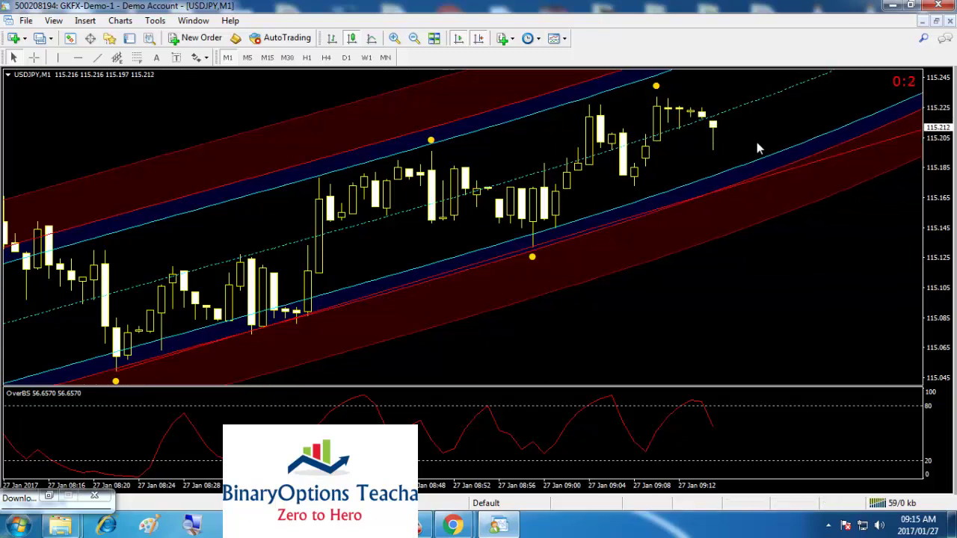
Step: Compress the chart's price scale and set the short lower-band trendline near 08:32 to magenta with a thicker line
left_click_drag(940, 128, 938, 155)
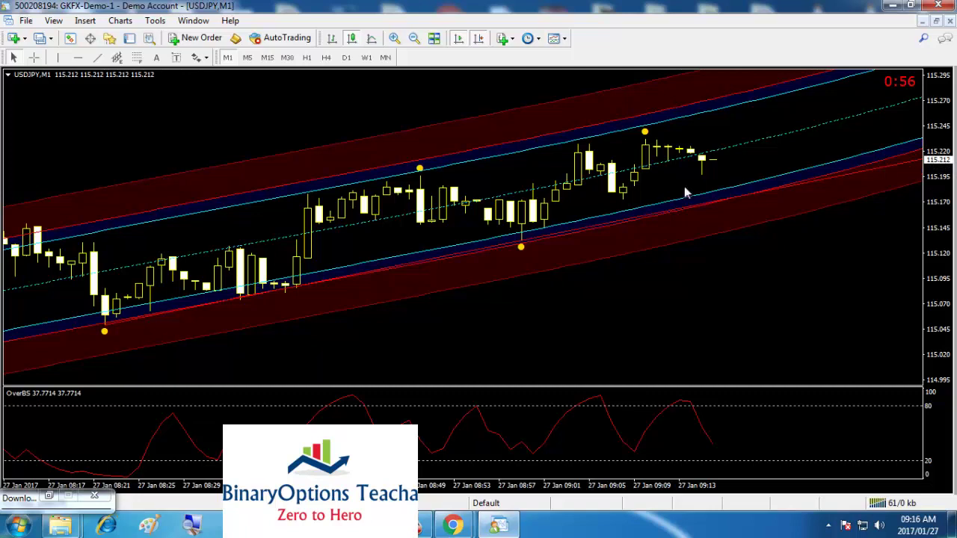
right_click(223, 302)
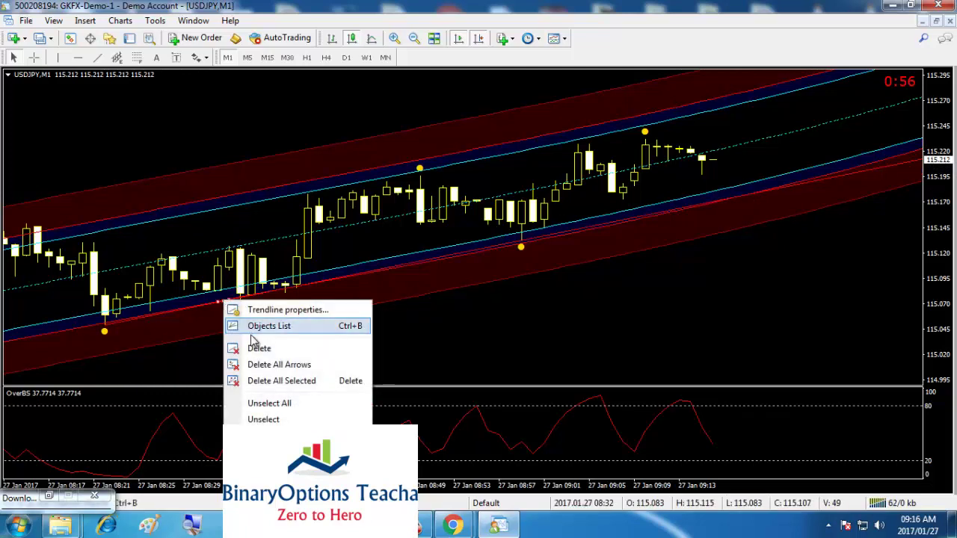
left_click(278, 317)
left_click(423, 272)
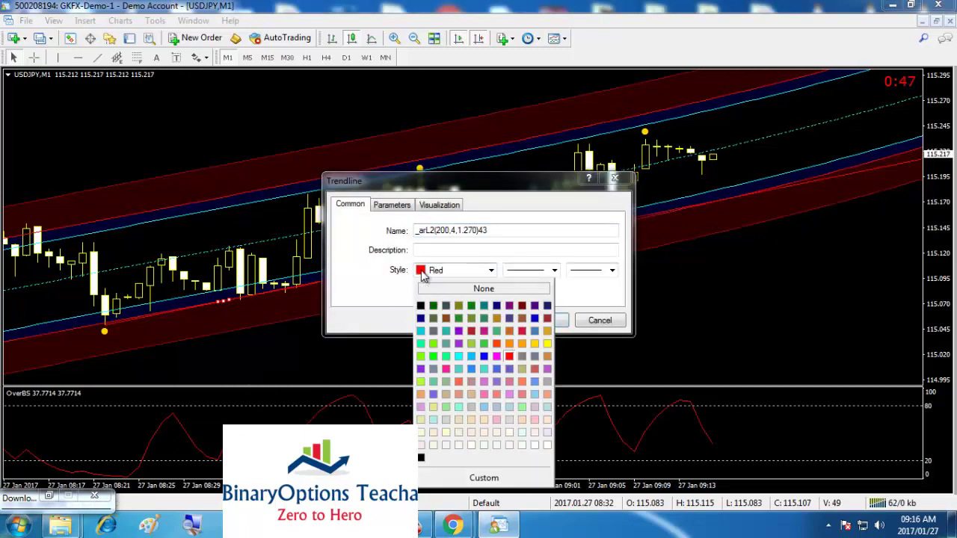
left_click(498, 357)
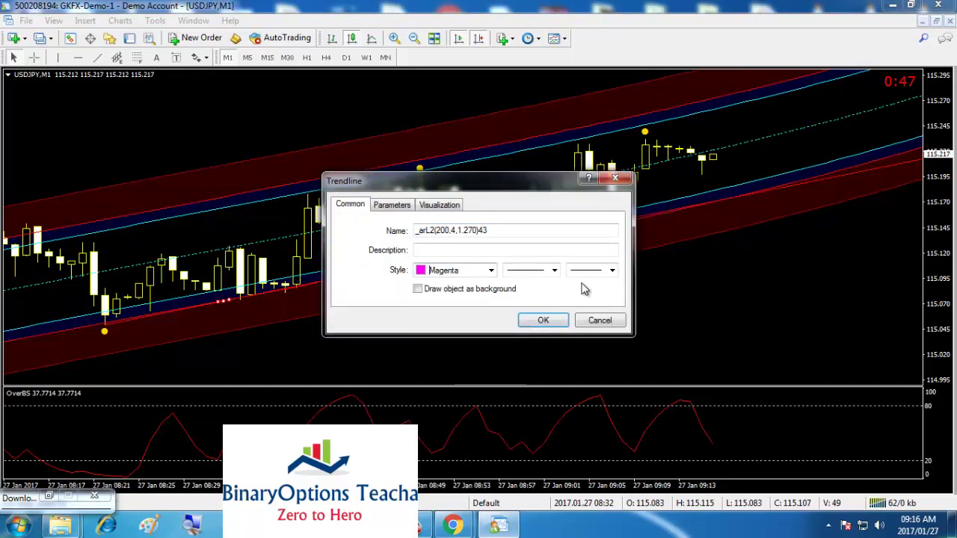
left_click(590, 270)
left_click(598, 298)
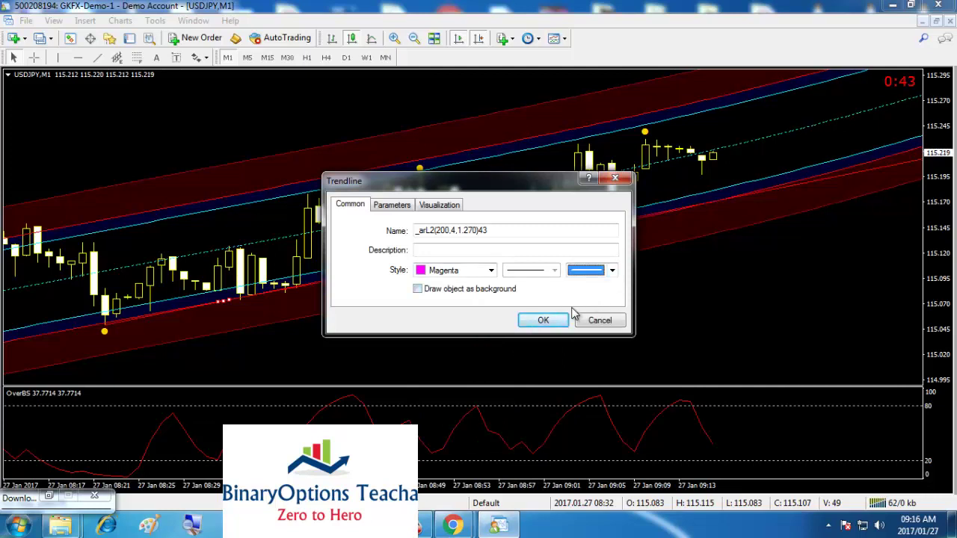
left_click(551, 320)
Step: Delete the long red trendline that runs beneath the candles along the lower band
mouse_move(228, 299)
left_mouse_down()
mouse_move(256, 303)
mouse_move(284, 332)
mouse_move(407, 348)
mouse_move(492, 337)
mouse_move(466, 343)
left_mouse_up()
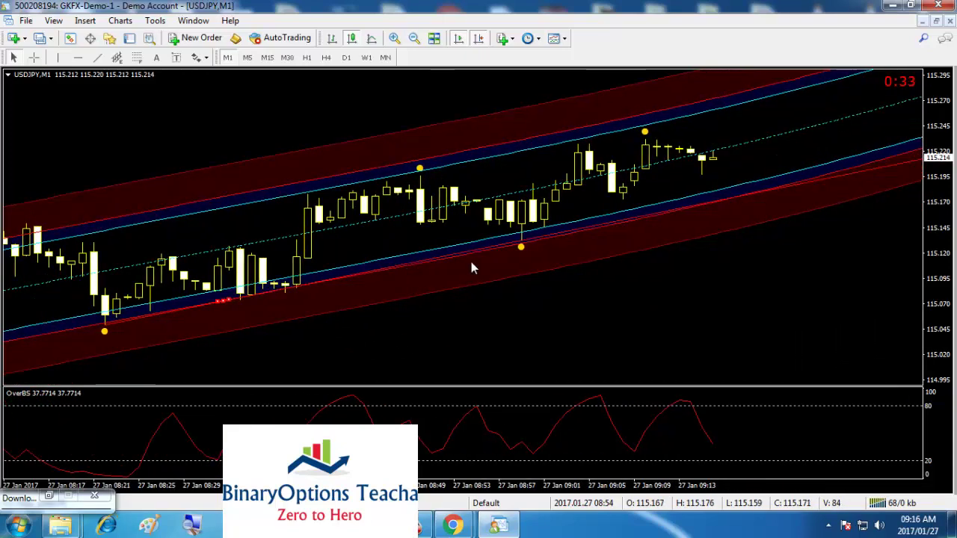
left_click_drag(471, 263, 472, 258)
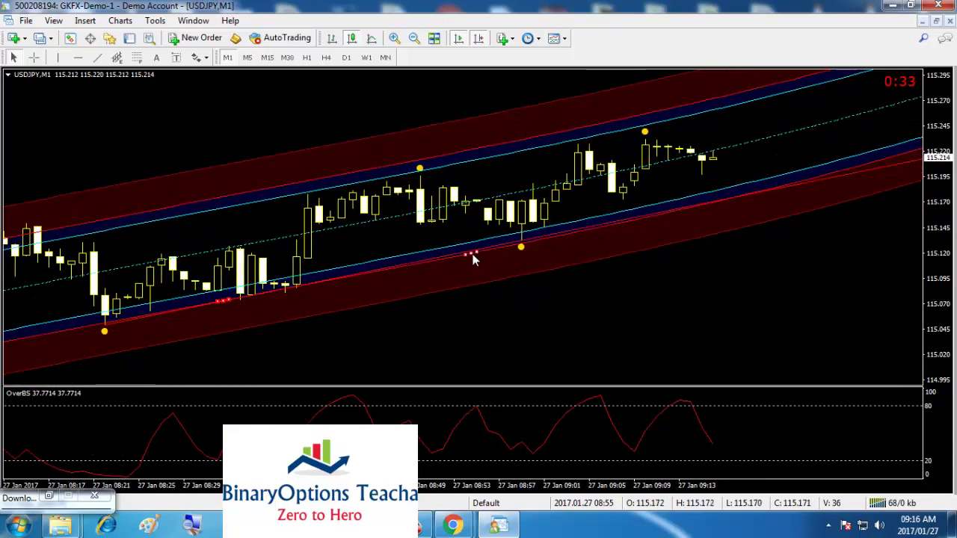
right_click(765, 188)
left_click(792, 236)
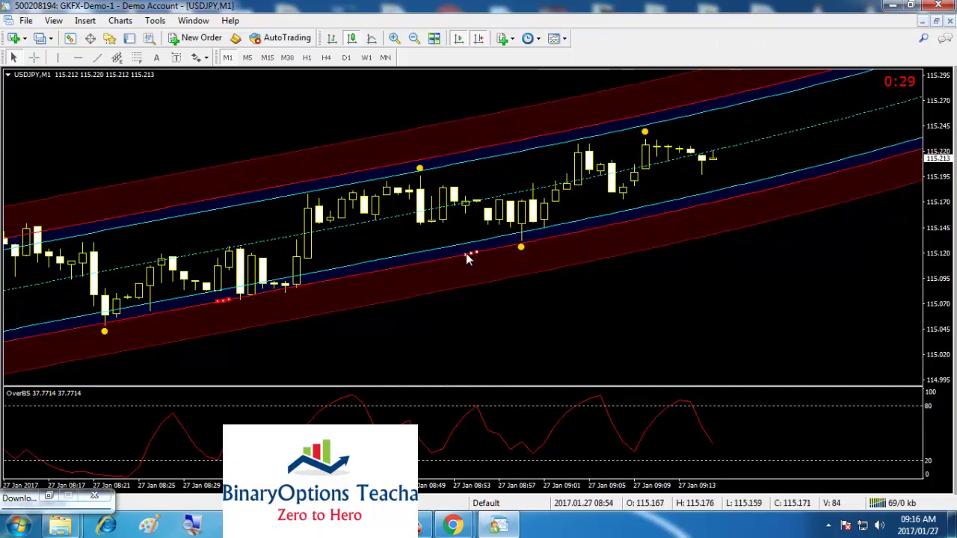
Step: Draw a magenta trendline from the dotted low near 08:20 along the rising lows and dismiss the sell alert
left_click(94, 58)
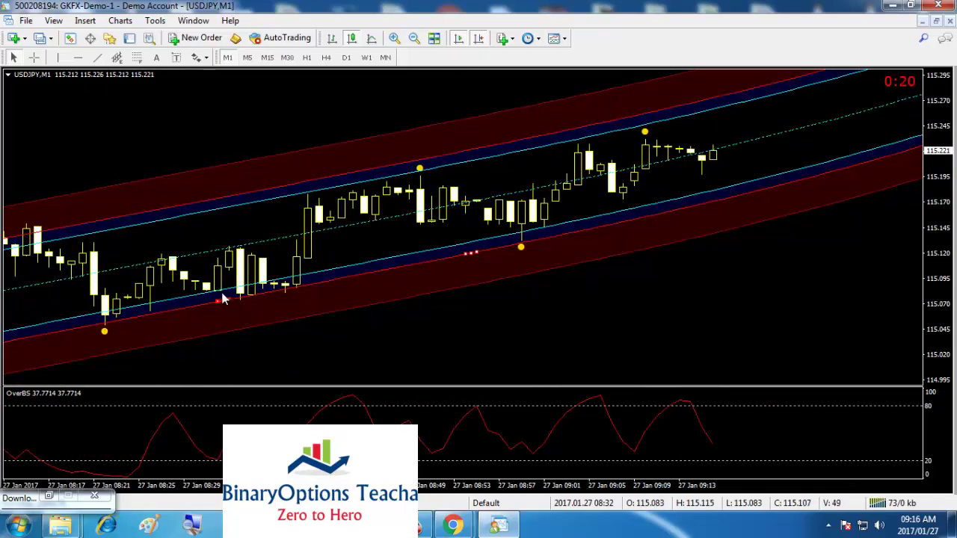
left_click(97, 58)
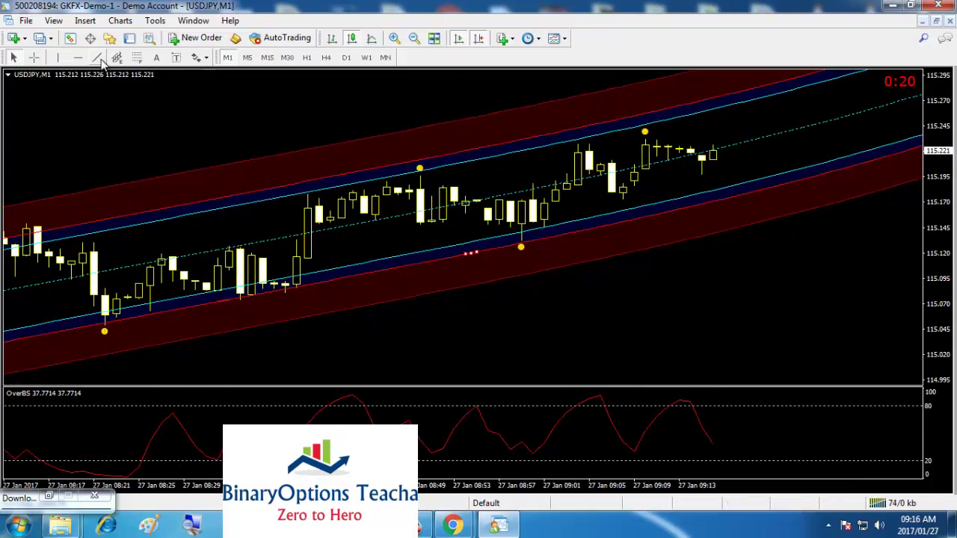
left_click_drag(103, 320, 404, 256)
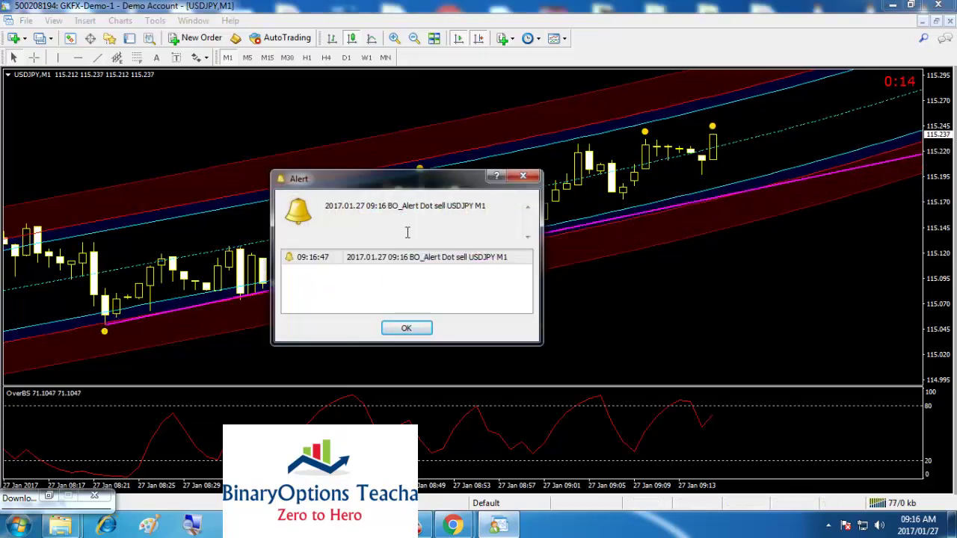
left_click_drag(420, 184, 763, 218)
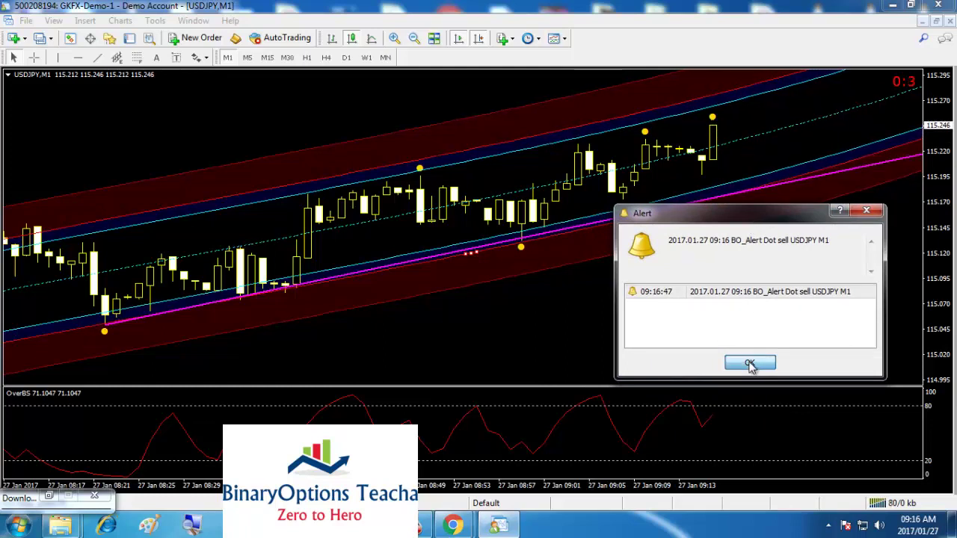
left_click(750, 364)
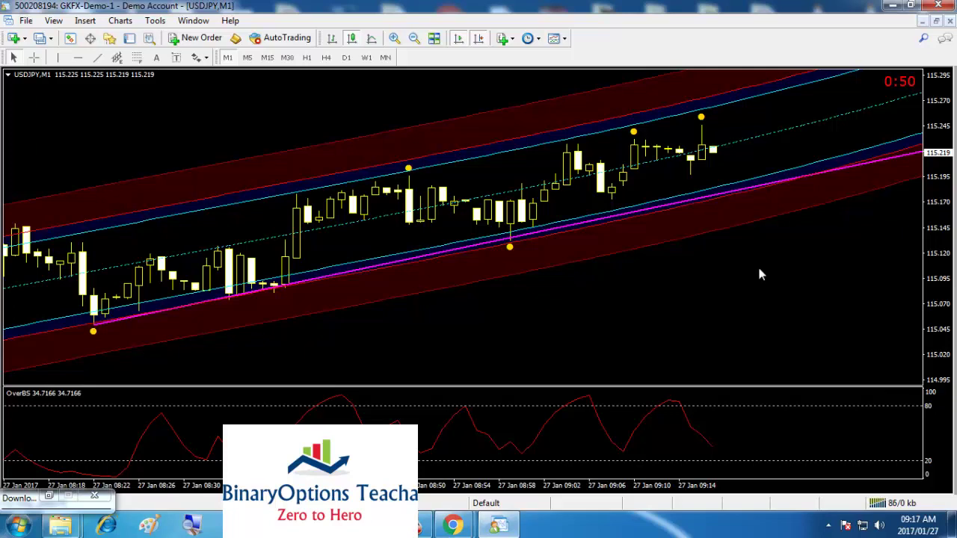
left_click(681, 405)
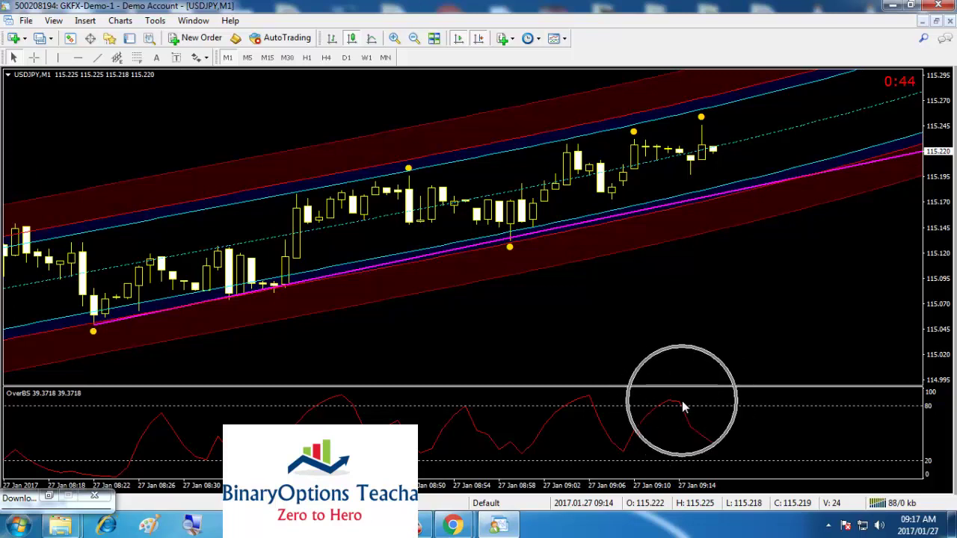
left_click(682, 406)
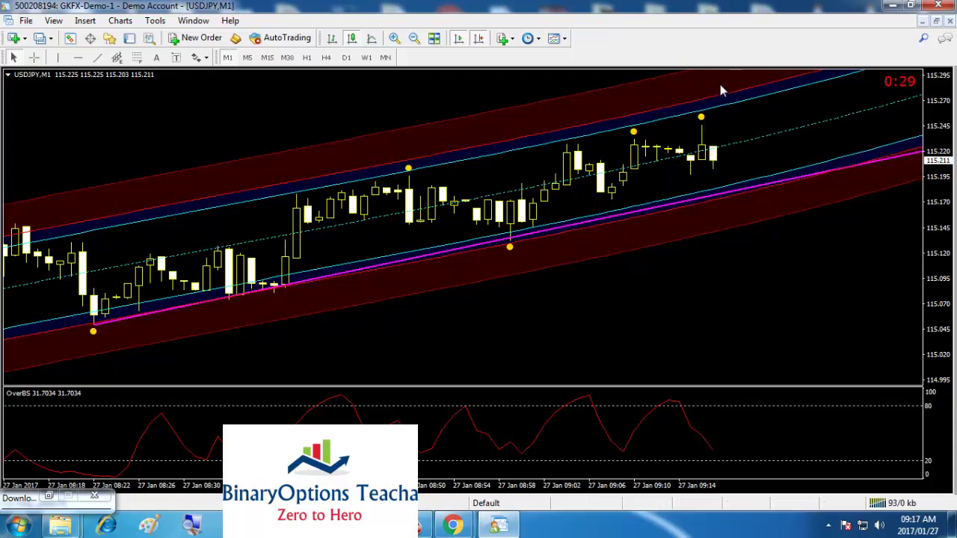
scroll(720, 84, "up", 1)
scroll(711, 75, "down", 1)
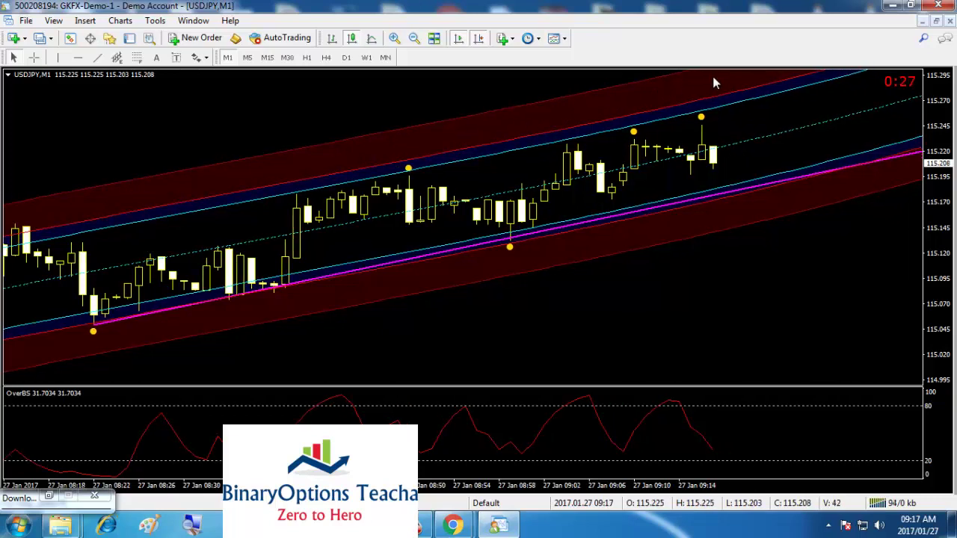
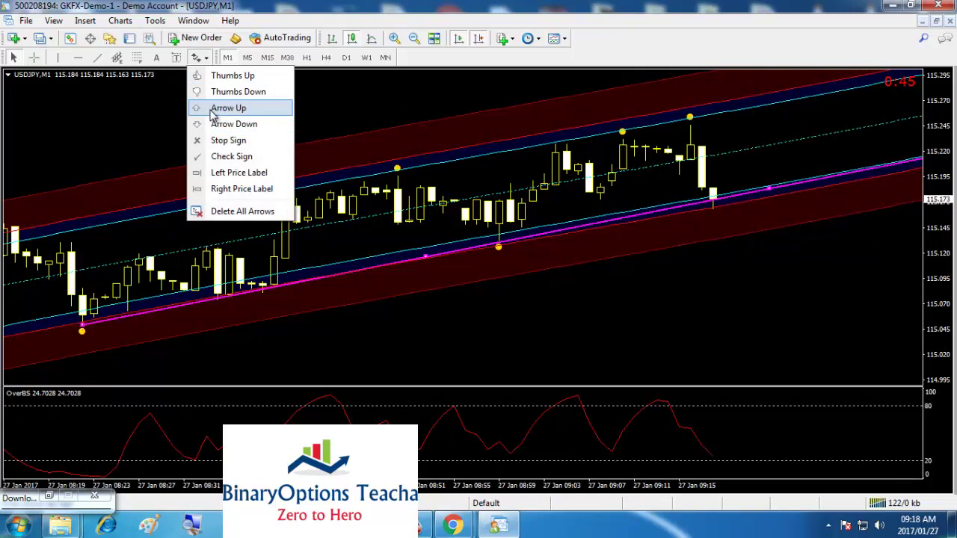
Step: Place an up arrow below the magenta trendline beside the newest candle and shift it one bar ahead as the candles advance
left_click(216, 109)
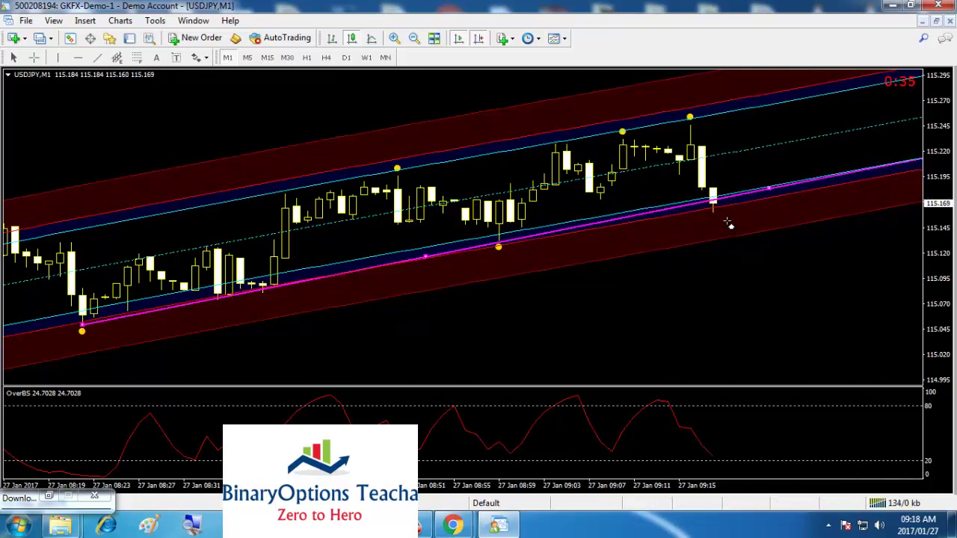
left_click(724, 224)
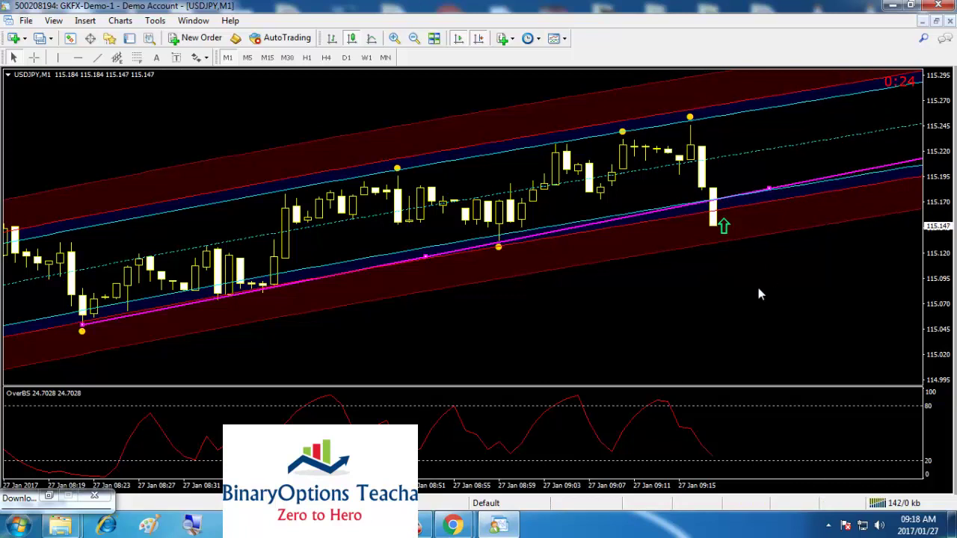
left_click(712, 460)
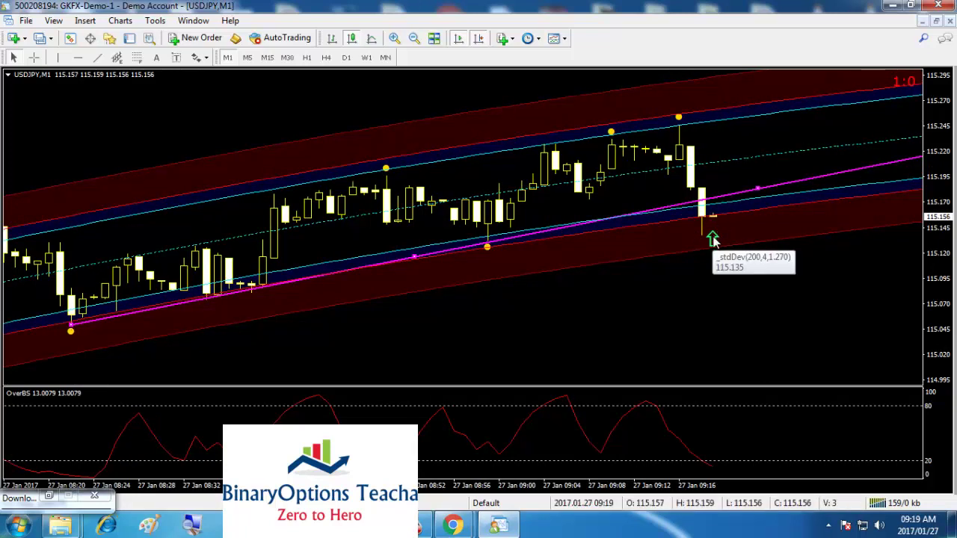
left_click(710, 469)
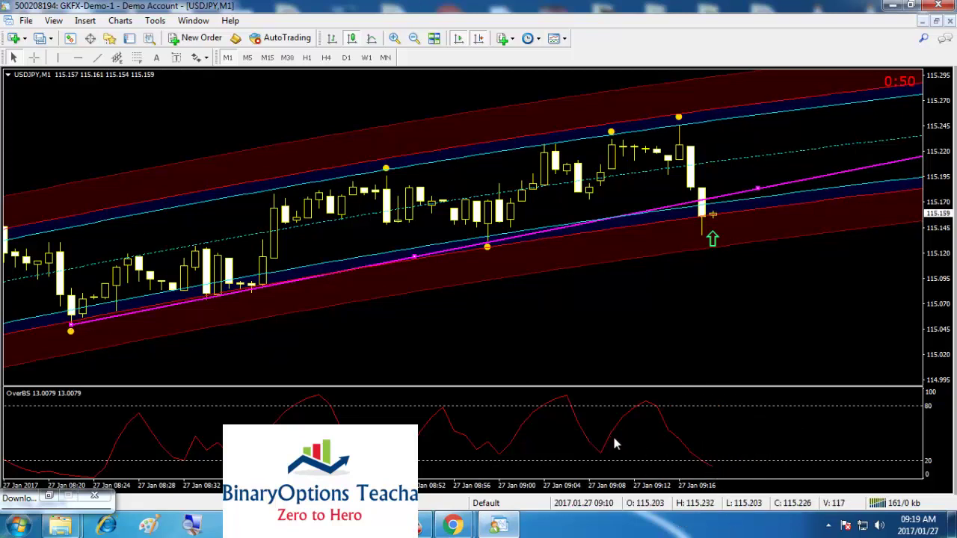
mouse_move(778, 204)
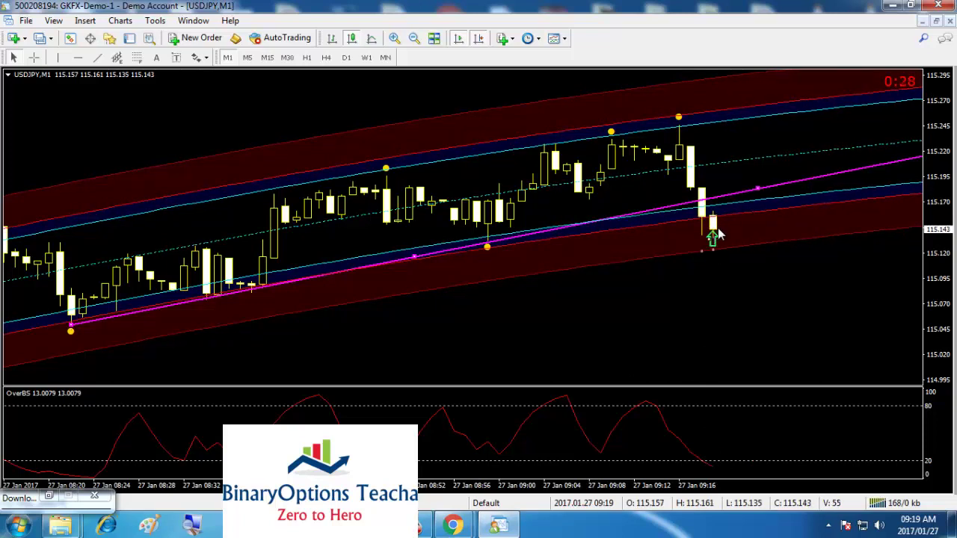
mouse_move(716, 238)
left_mouse_down()
mouse_move(747, 239)
mouse_move(727, 240)
left_mouse_up()
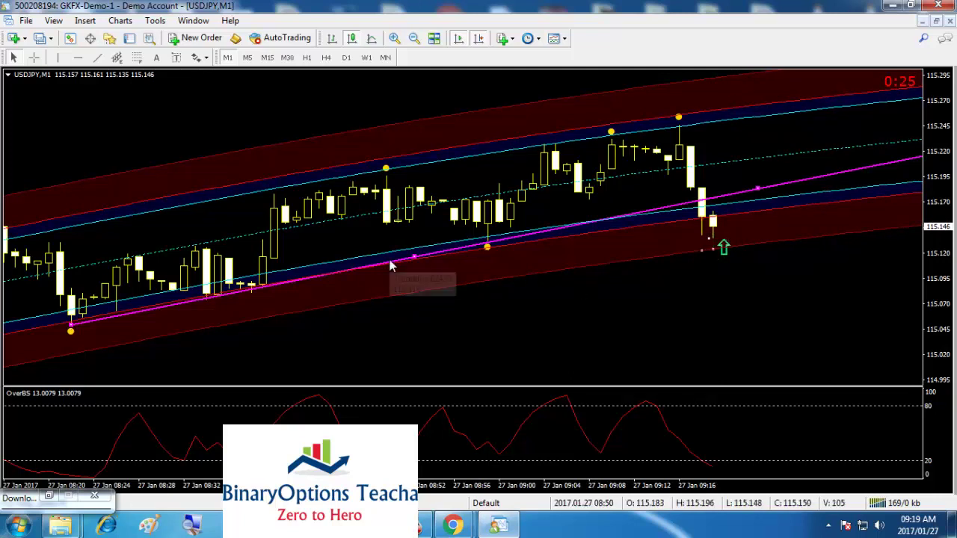
Step: Draw a horizontal line through the latest candles at about 115.152 and set its colour to Lime
left_click(76, 59)
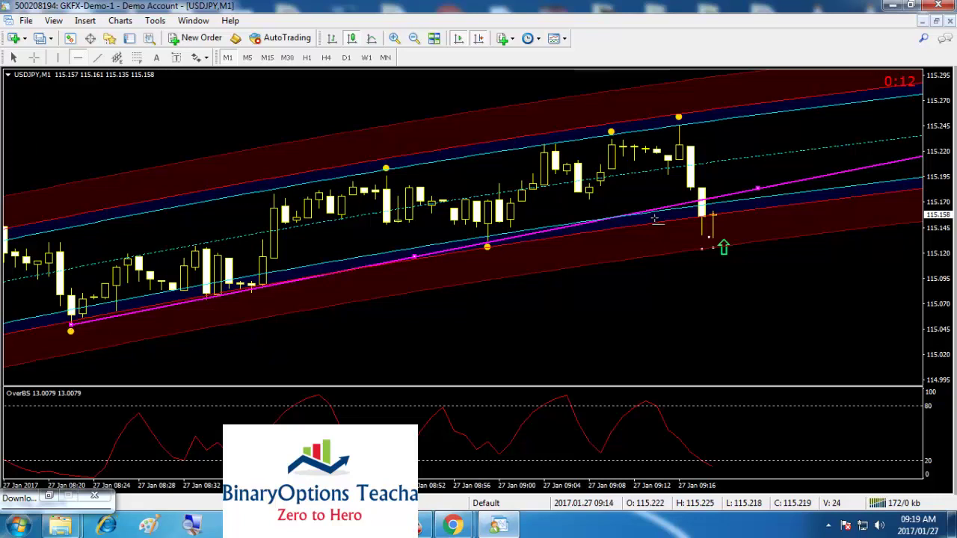
left_click(693, 219)
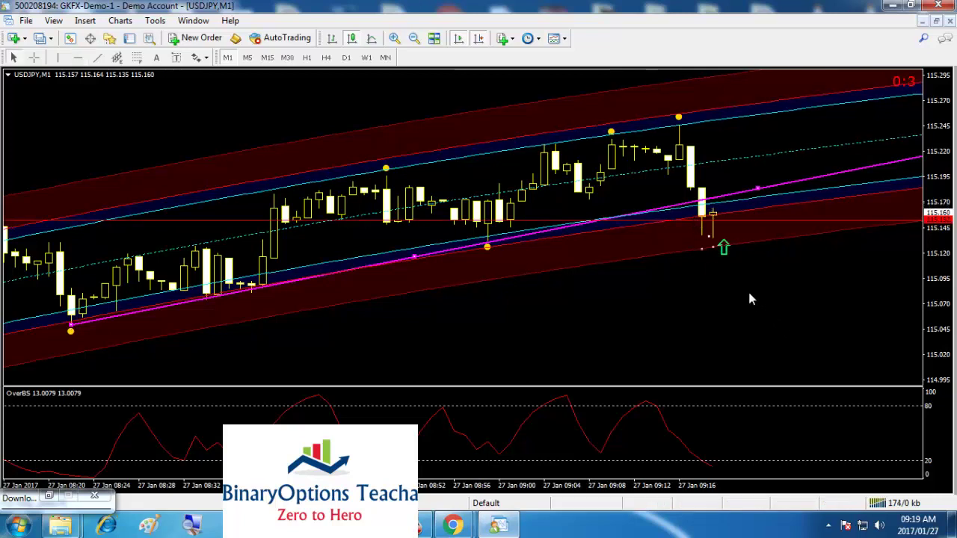
right_click(764, 221)
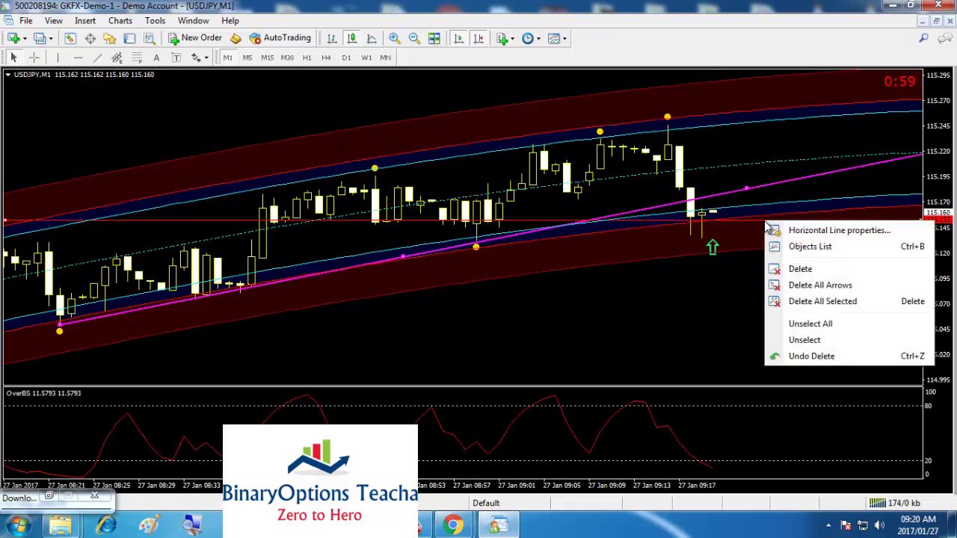
left_click(823, 232)
left_click(381, 204)
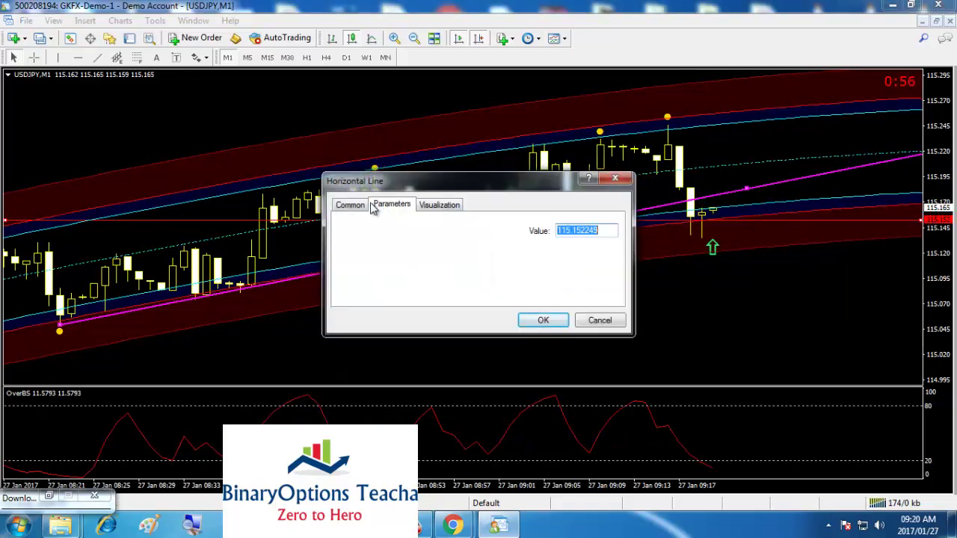
left_click(361, 206)
left_click(420, 271)
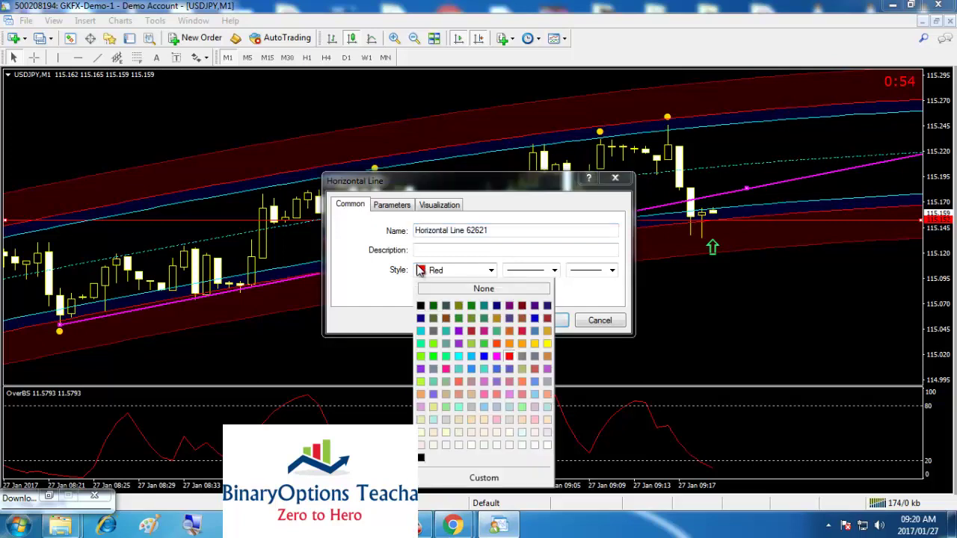
left_click(437, 357)
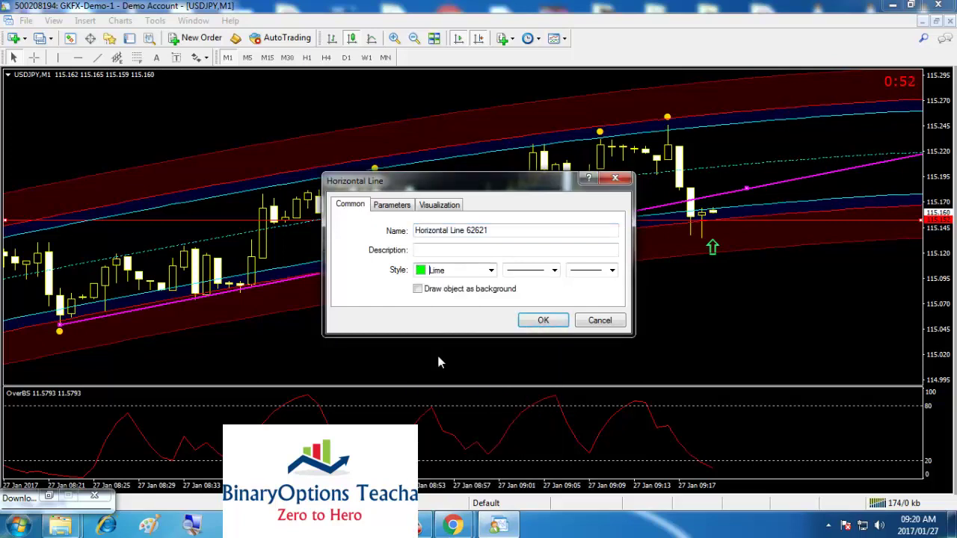
left_click(544, 320)
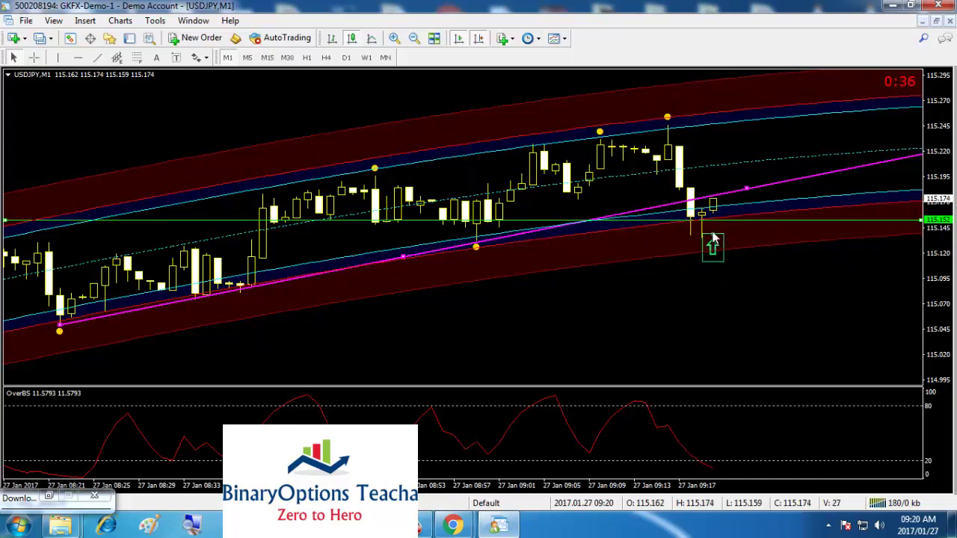
Step: Raise the up arrow to just beneath the lime horizontal line and close the trading platform
left_click_drag(713, 239, 712, 226)
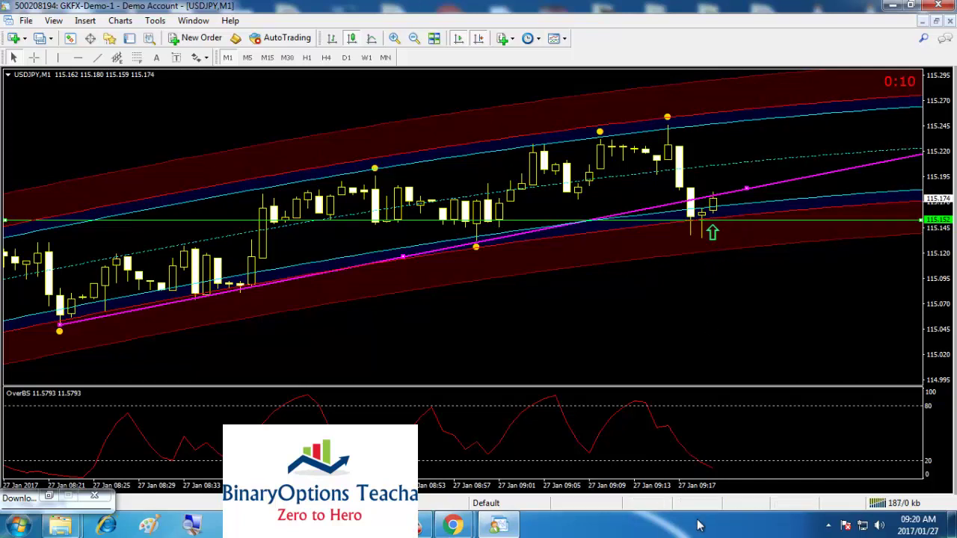
mouse_move(701, 468)
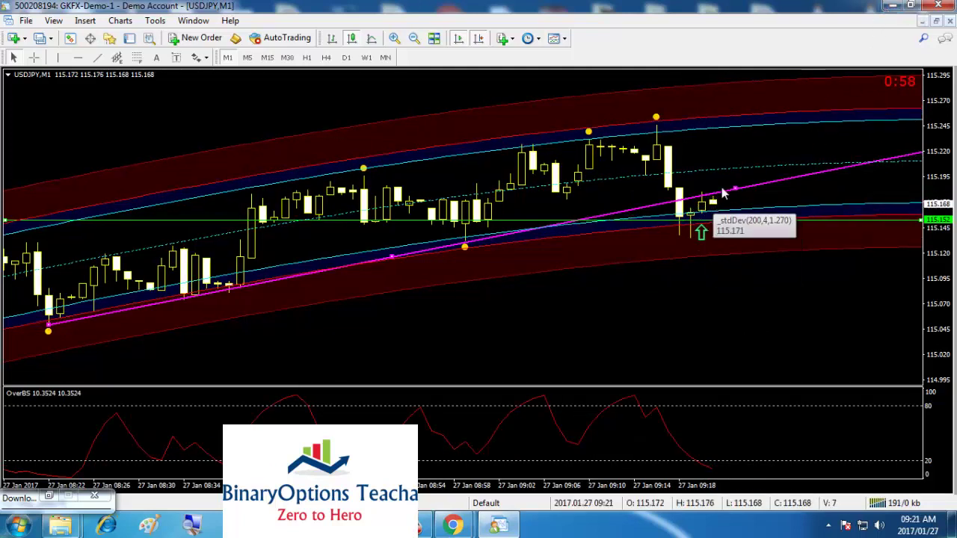
left_click(935, 6)
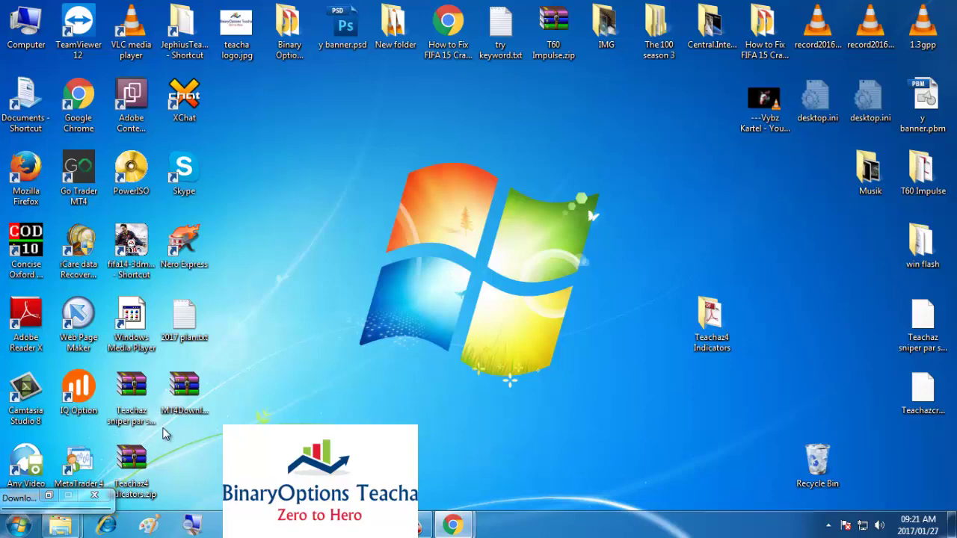
Step: Look inside the MT4DownloadFile.zip archive and extract it directly onto the desktop
left_click(191, 396)
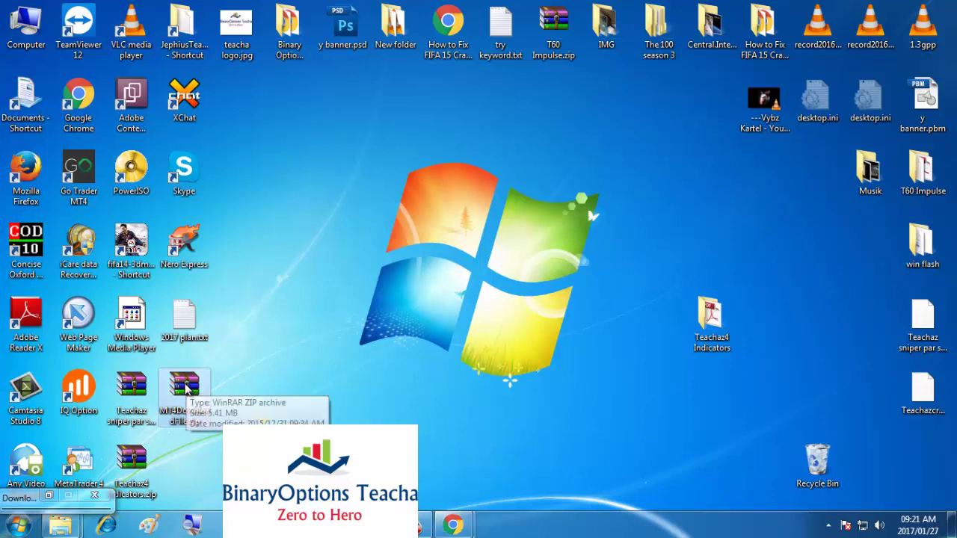
double_click(187, 387)
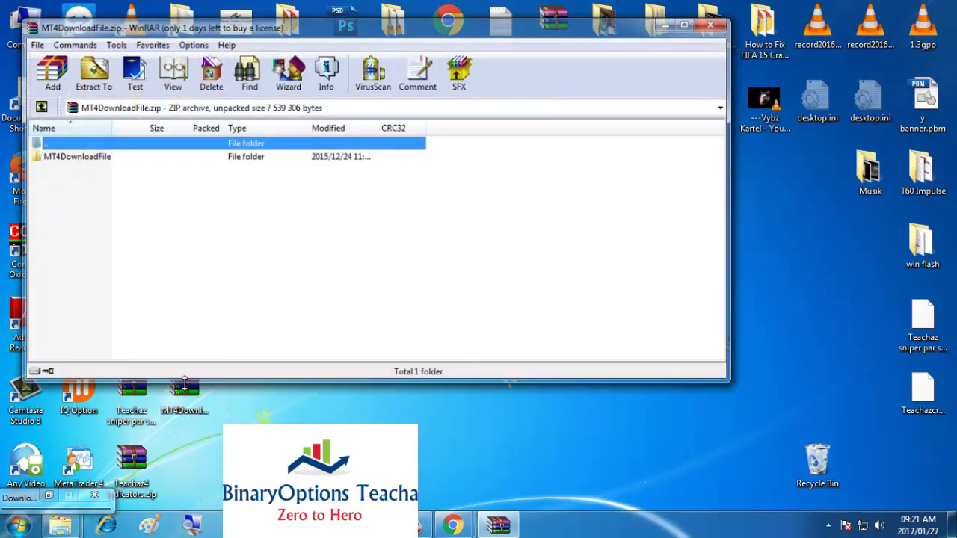
left_click(713, 23)
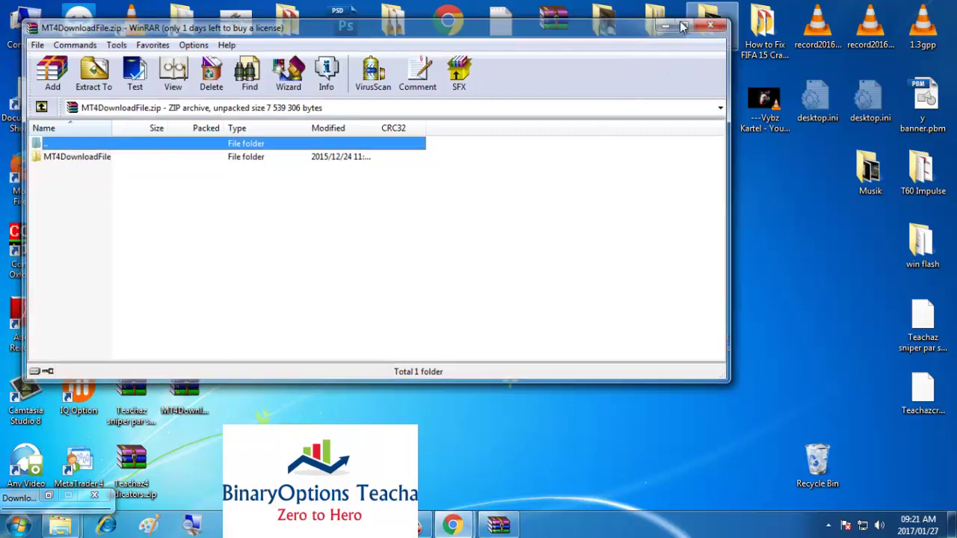
right_click(173, 385)
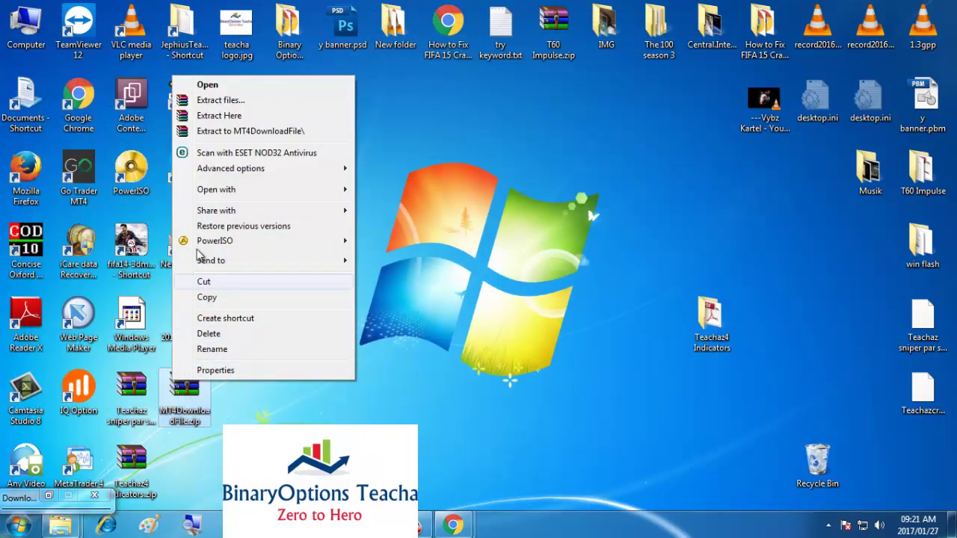
left_click(220, 116)
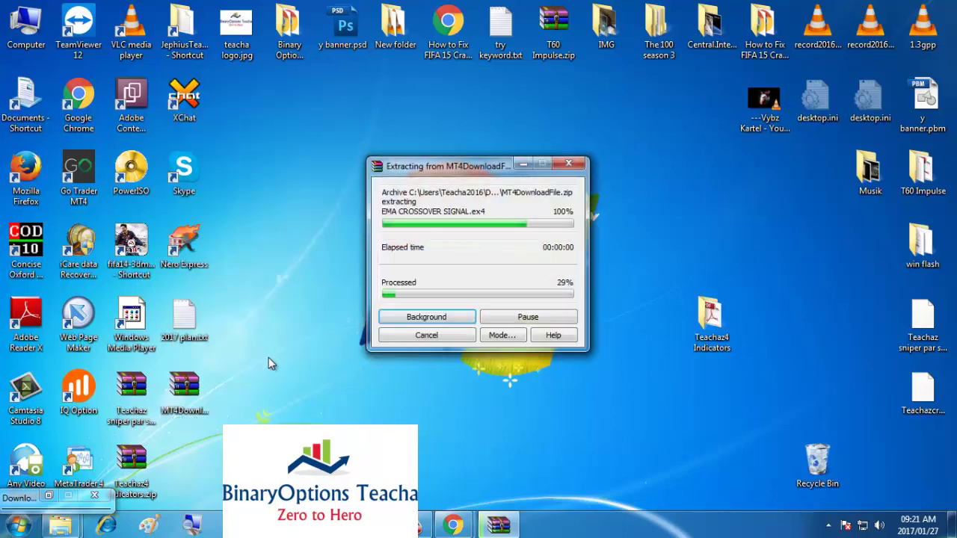
Step: Examine the Indicators and Experts folders inside the extracted MT4DownloadFile folder and close the window
double_click(180, 465)
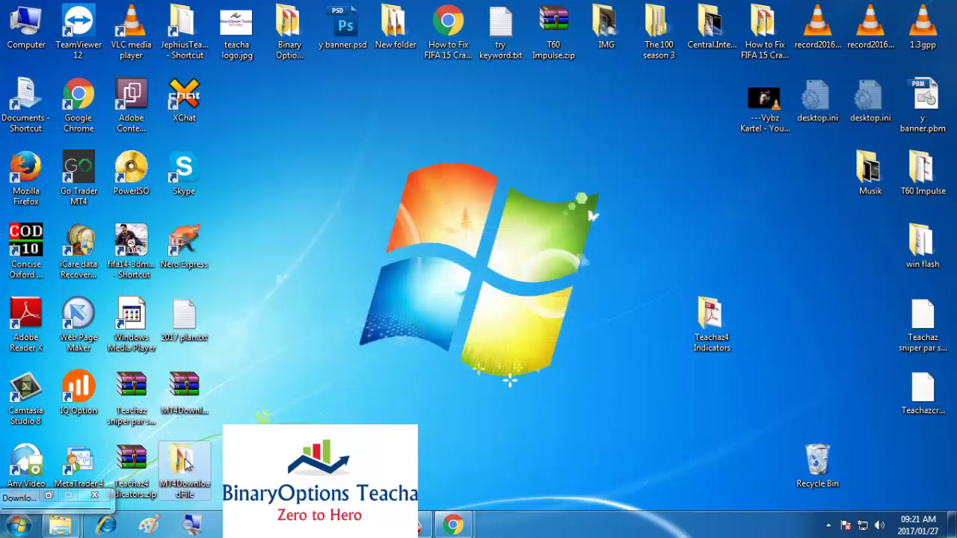
left_click(397, 167)
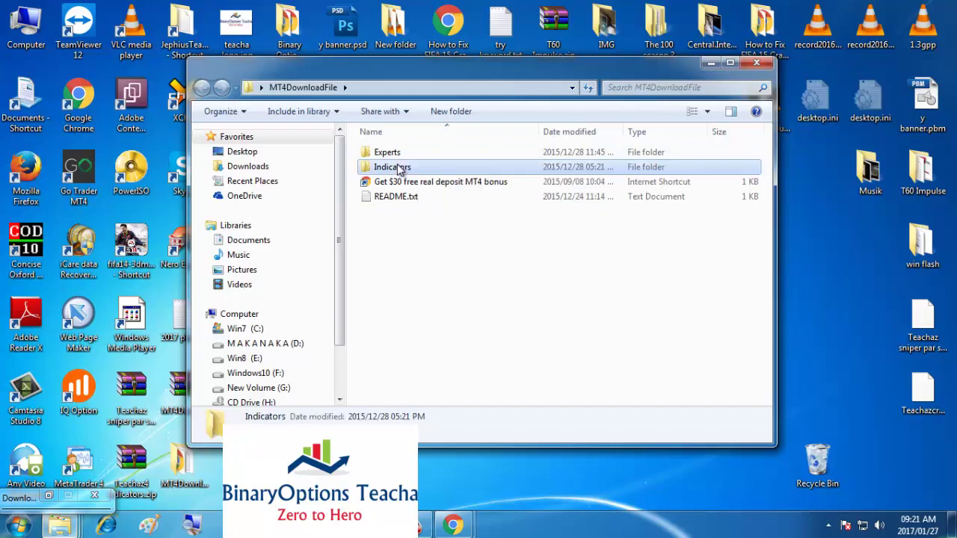
left_click(397, 153)
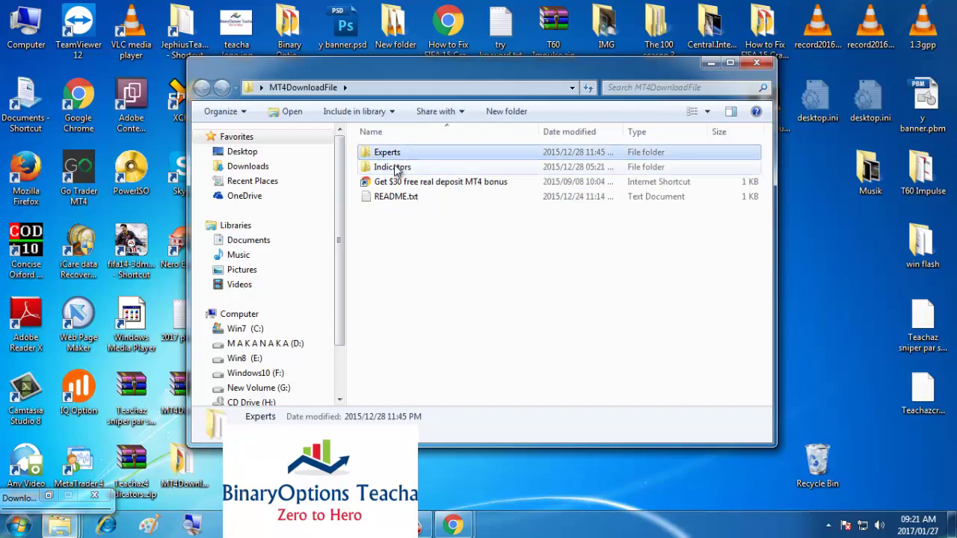
double_click(396, 167)
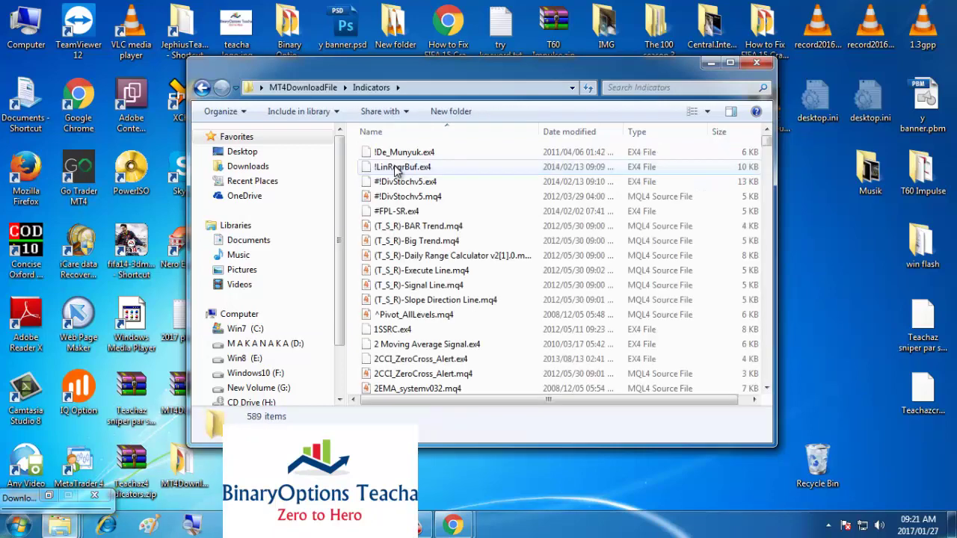
left_click(204, 88)
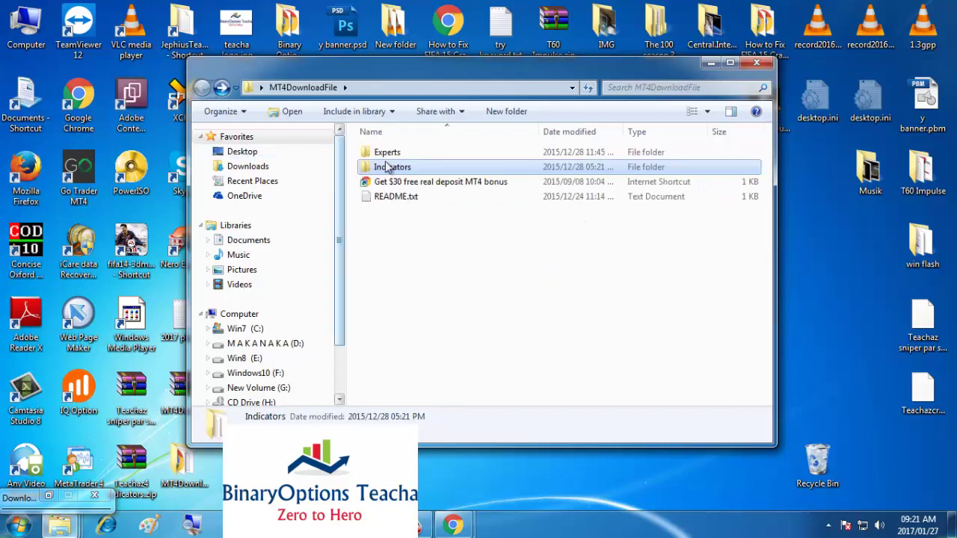
double_click(408, 153)
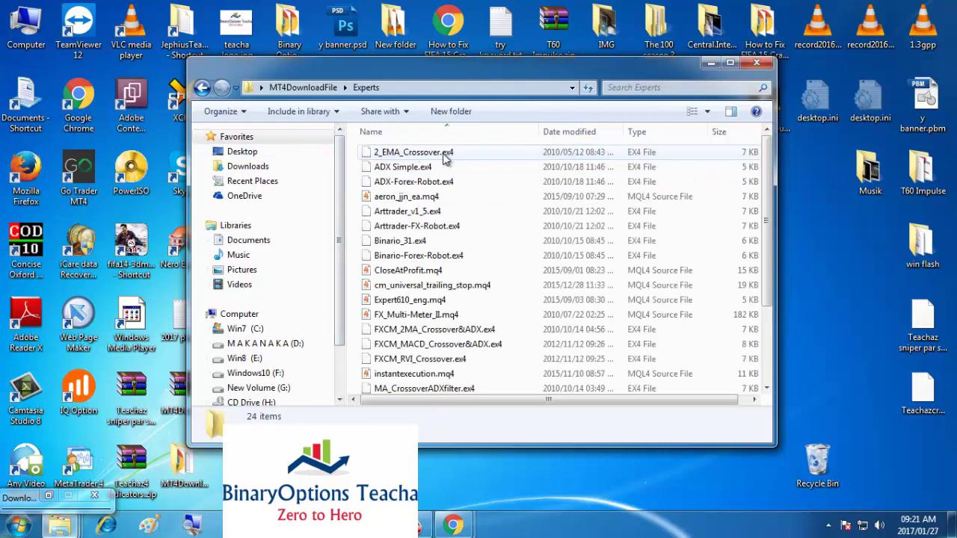
scroll(438, 271, "down", 3)
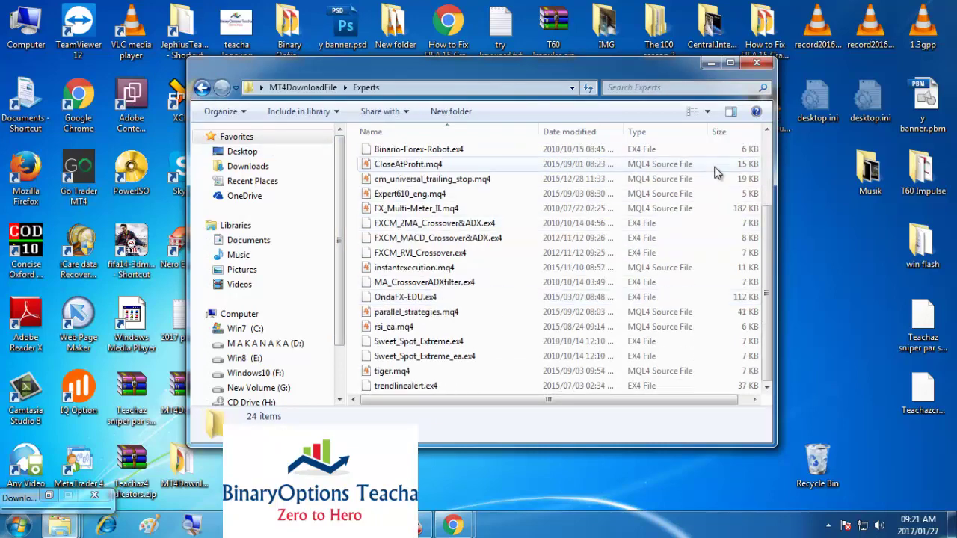
left_click(756, 63)
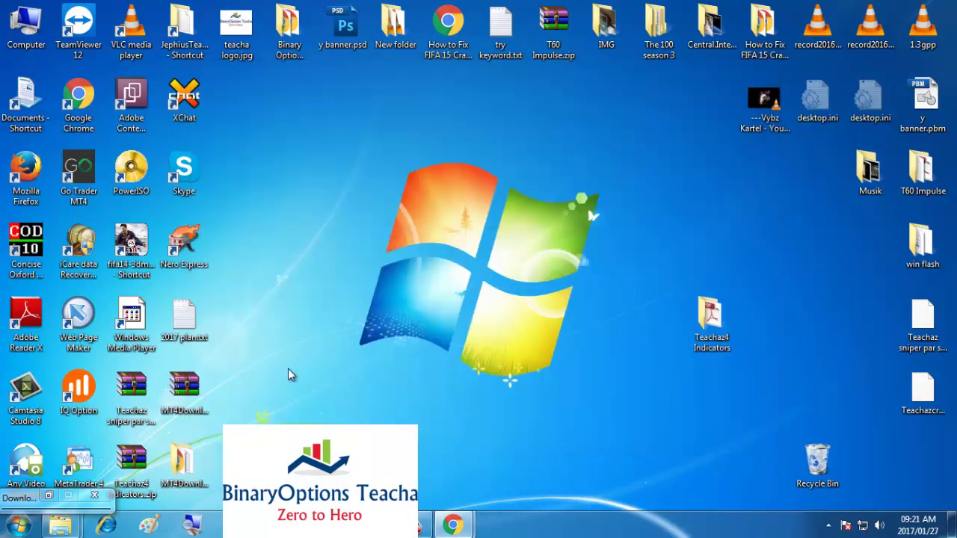
Step: Delete MT4DownloadFile.zip and the extracted MT4DownloadFile folder from the desktop and empty the Recycle Bin
left_click(189, 396)
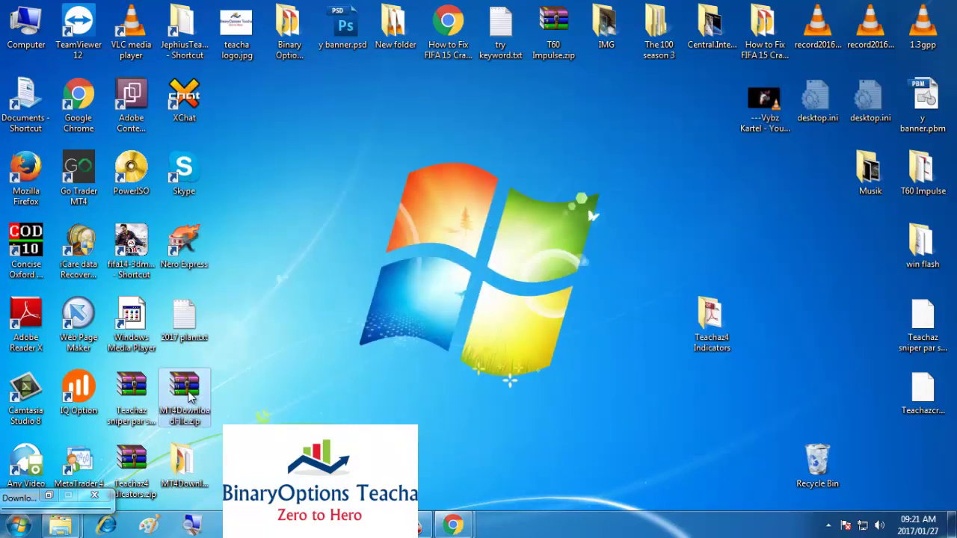
left_click_drag(189, 397, 345, 254)
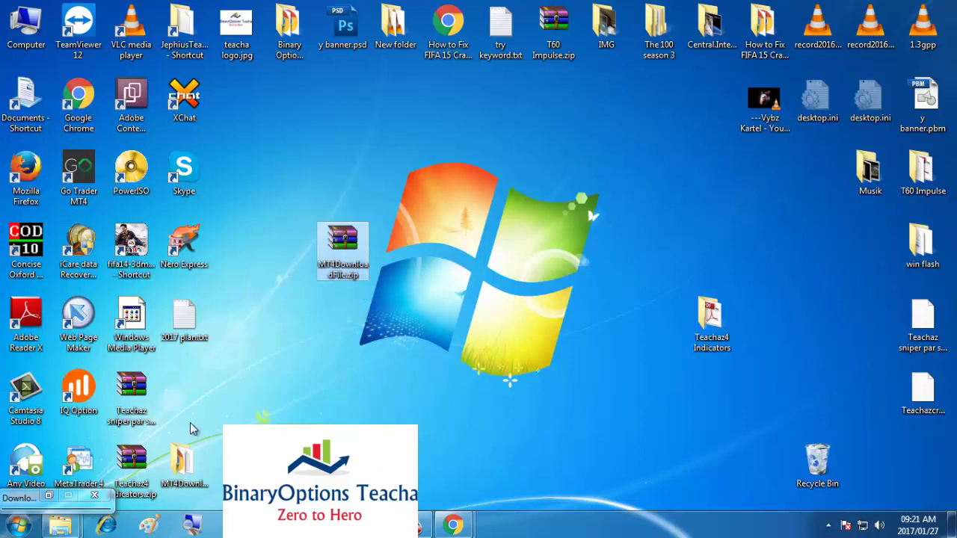
left_click_drag(358, 251, 831, 472)
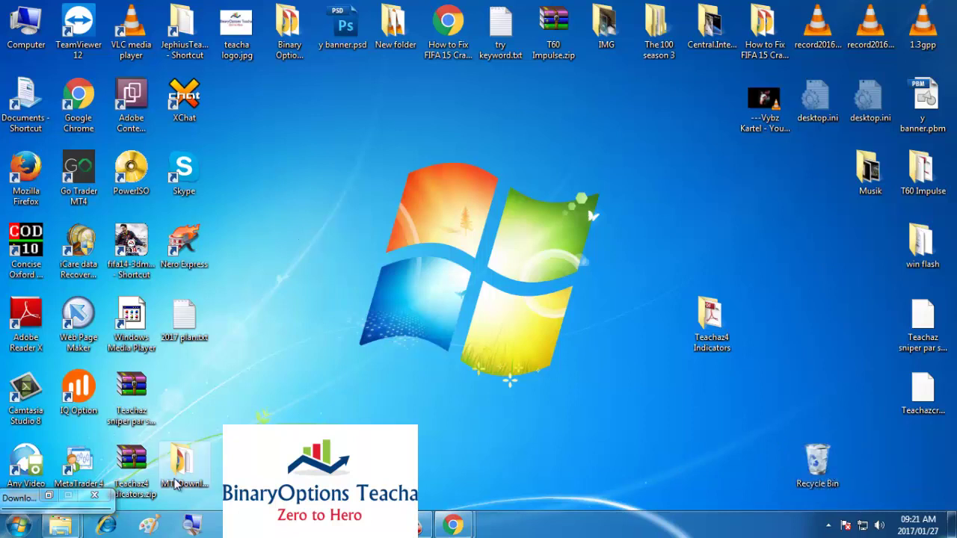
left_click_drag(183, 463, 813, 470)
right_click(818, 464)
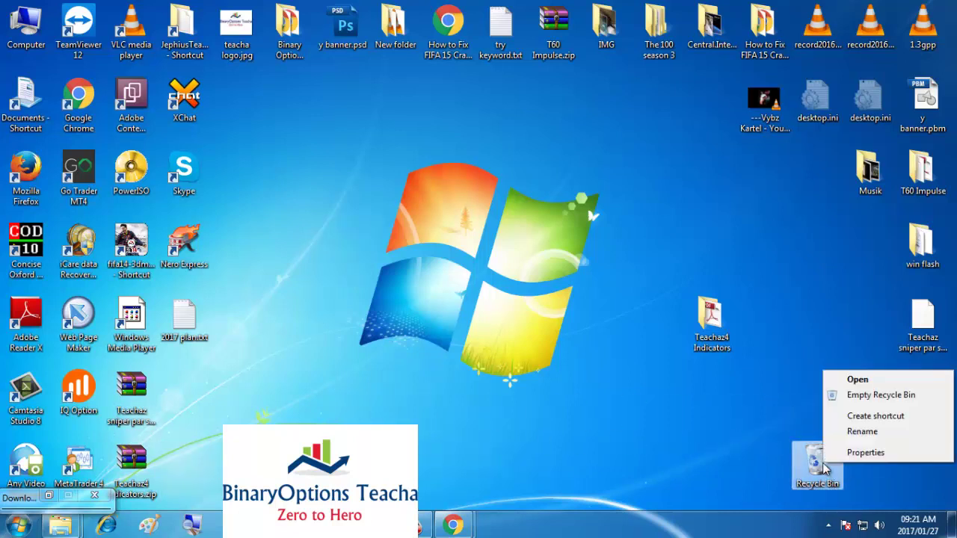
left_click(874, 398)
left_click(531, 270)
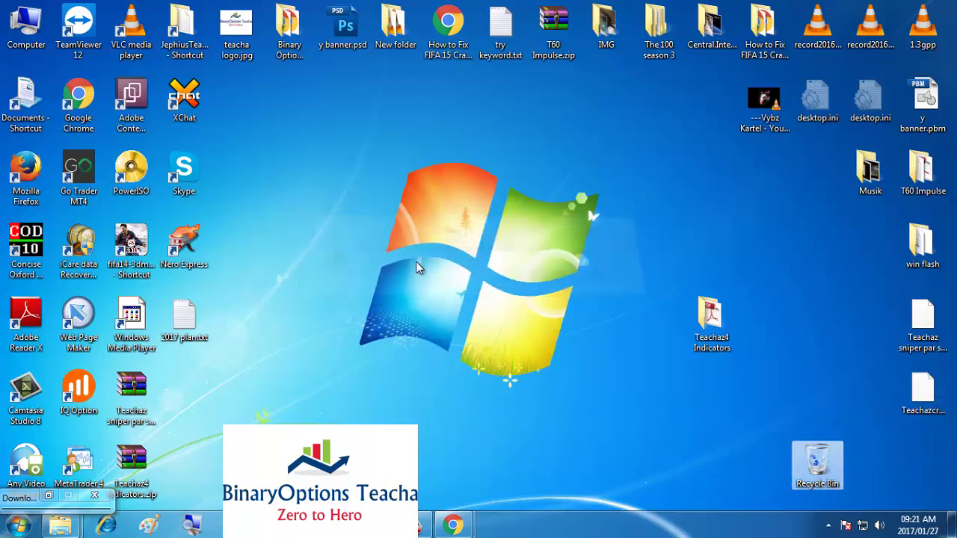
Step: Go to the Compressed folder in Downloads and look inside the MetaTrader 4.zip archive
double_click(31, 111)
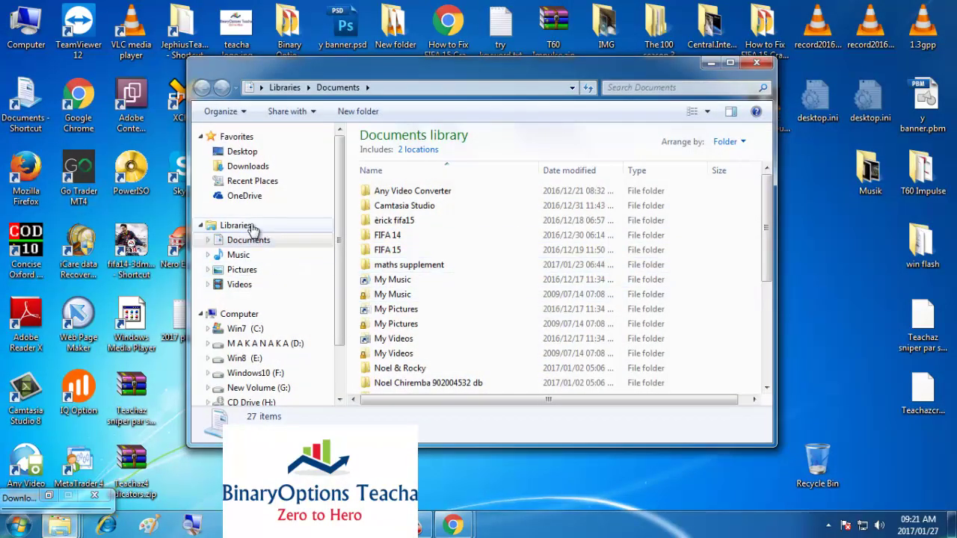
left_click(258, 166)
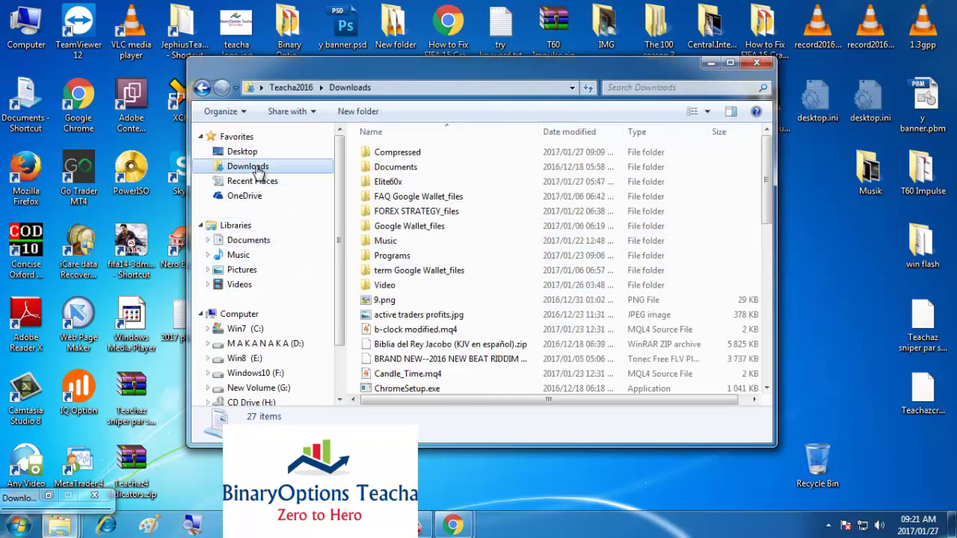
double_click(419, 155)
left_click(419, 157)
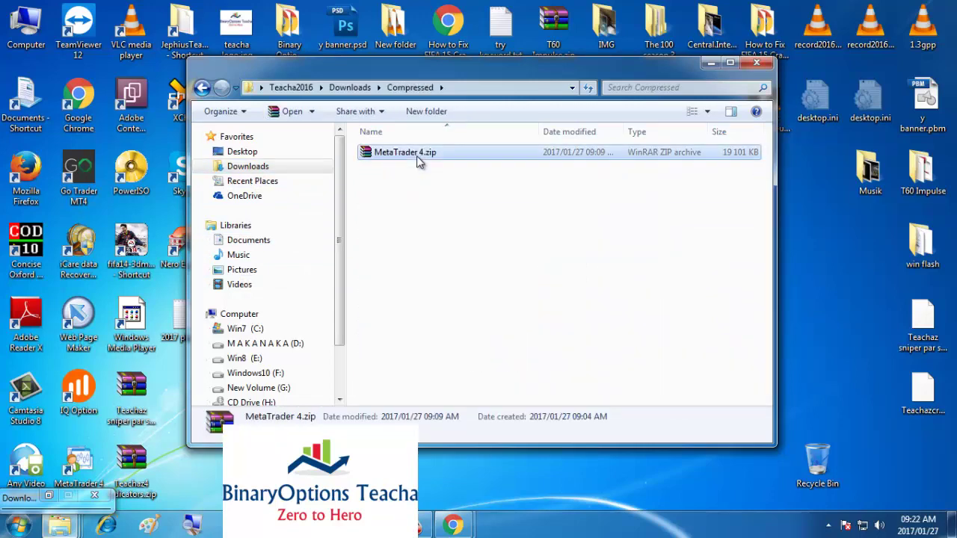
left_click(418, 154)
left_click(394, 180)
double_click(385, 153)
left_click(714, 24)
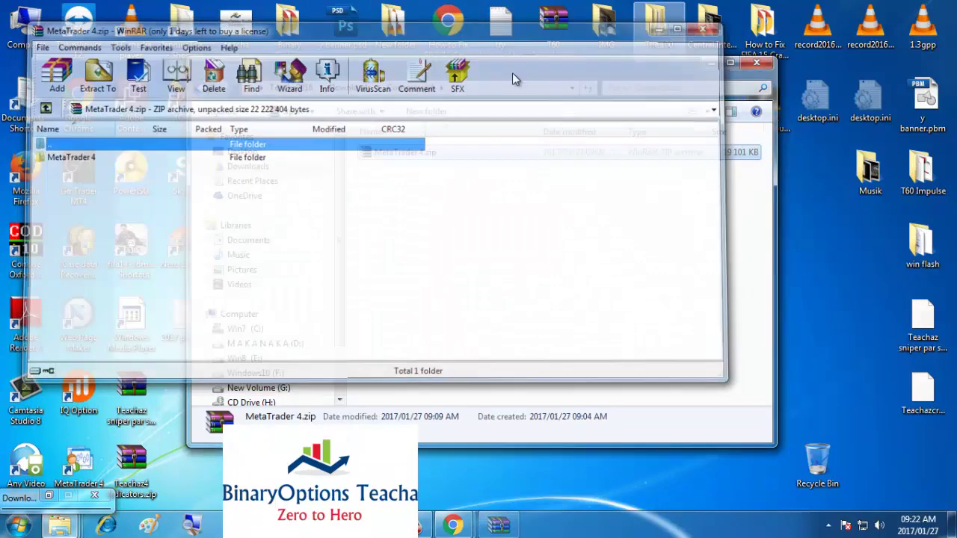
Step: Extract MetaTrader 4.zip in the Compressed folder and move the extracted MetaTrader 4 folder to the desktop
right_click(398, 154)
left_click(445, 193)
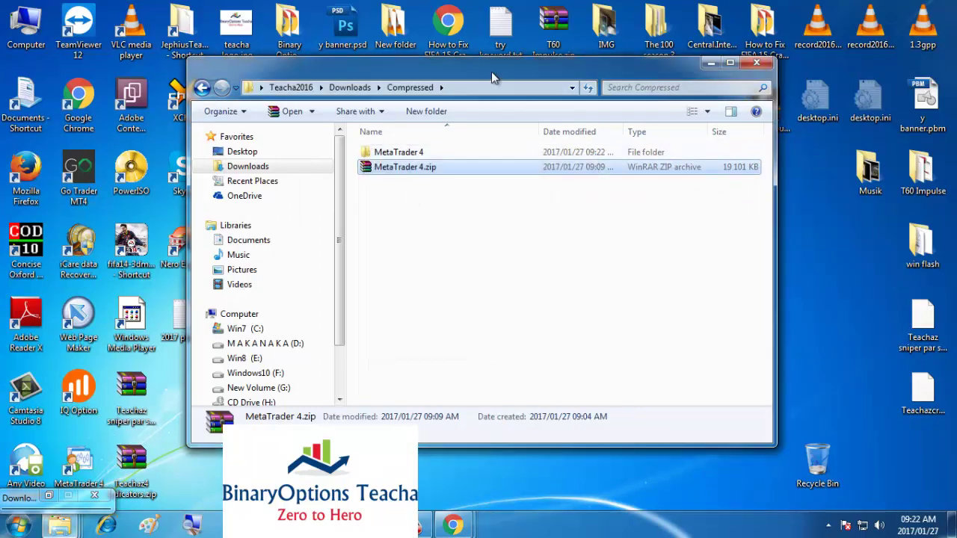
left_click_drag(491, 69, 728, 99)
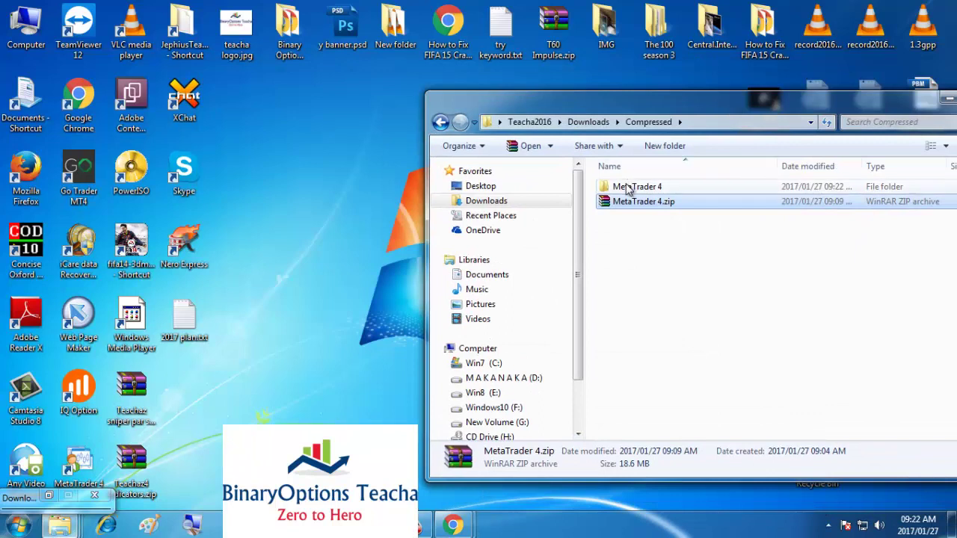
left_click_drag(631, 187, 190, 377)
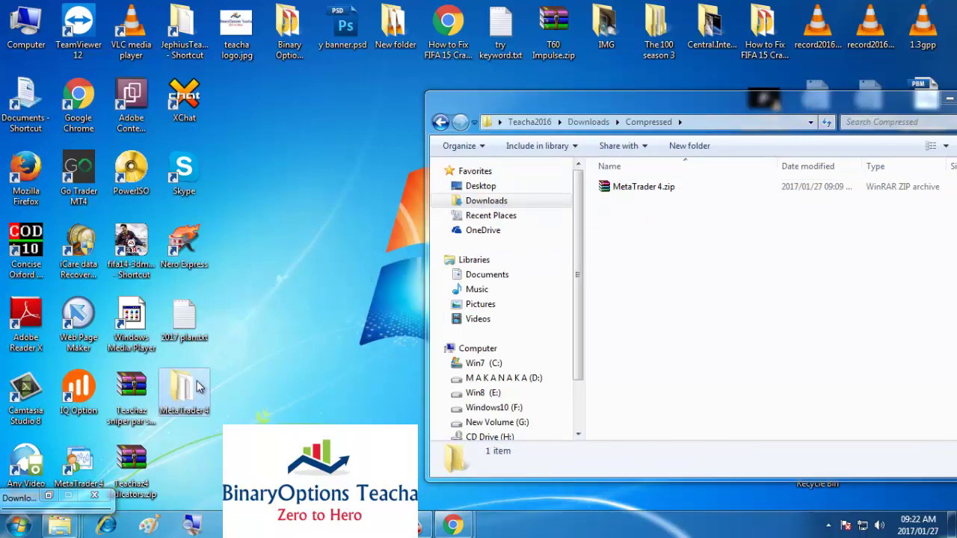
Step: Create a desktop shortcut to terminal.exe from the MetaTrader 4 folder and close the folder window
double_click(188, 389)
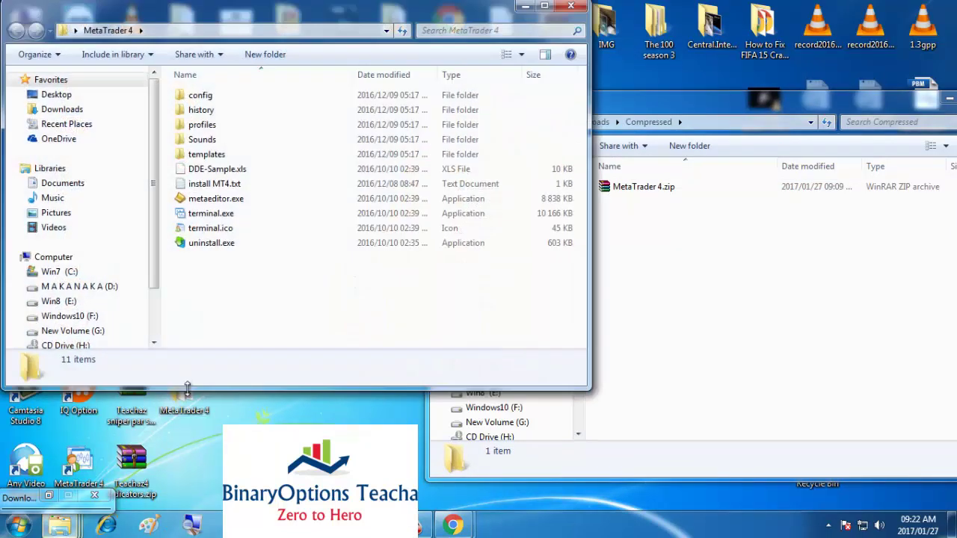
right_click(212, 217)
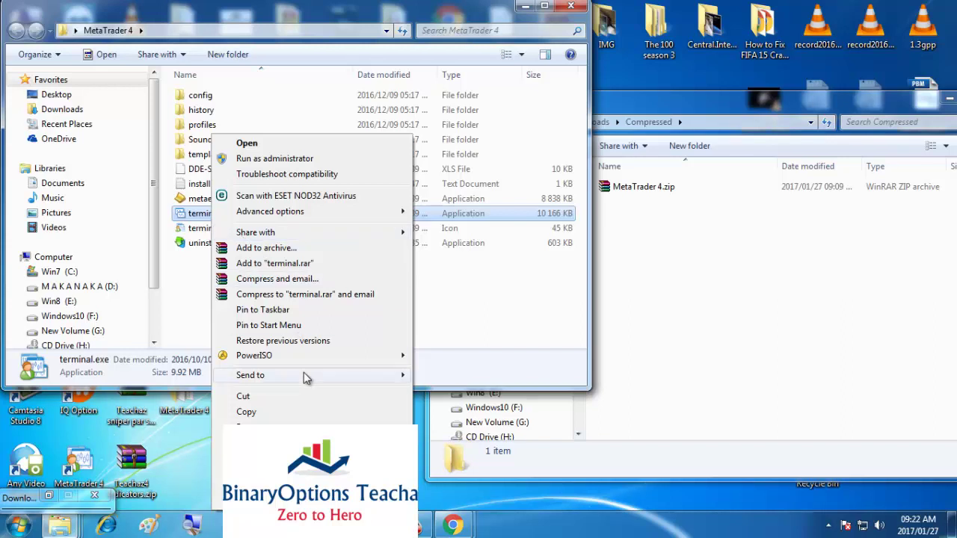
mouse_move(303, 372)
left_click(463, 391)
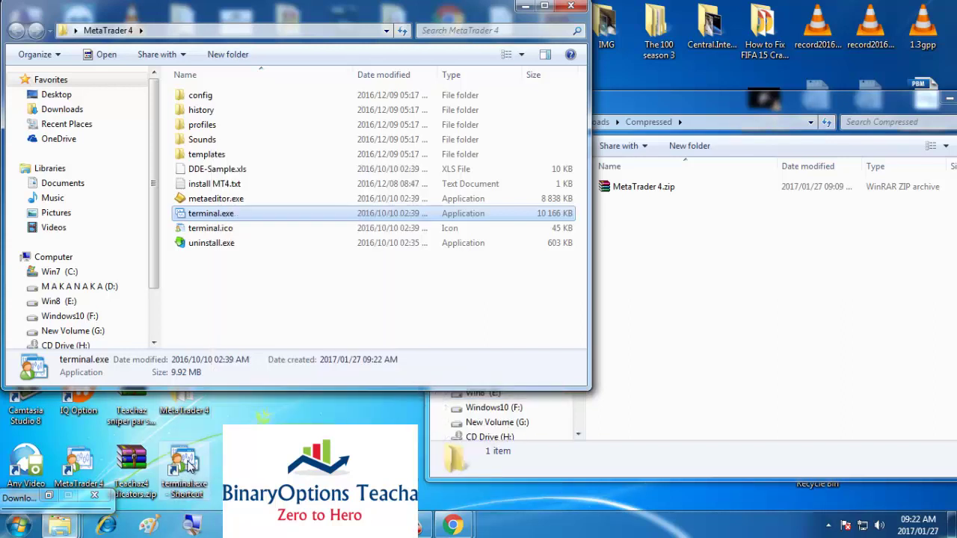
left_click_drag(274, 43, 630, 103)
left_click_drag(717, 74, 458, 36)
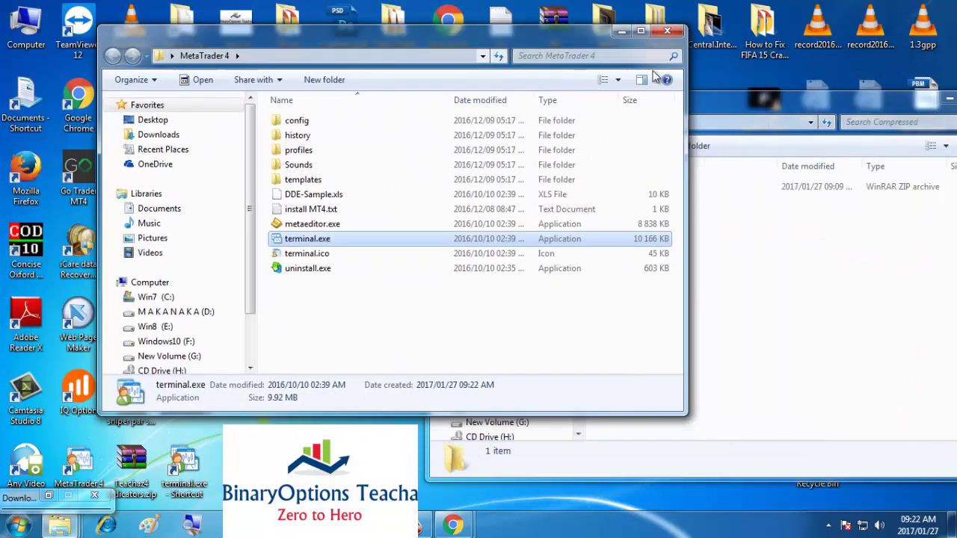
left_click(669, 27)
Step: Launch the trading terminal from its new desktop shortcut and close the Compressed folder window
left_click(179, 408)
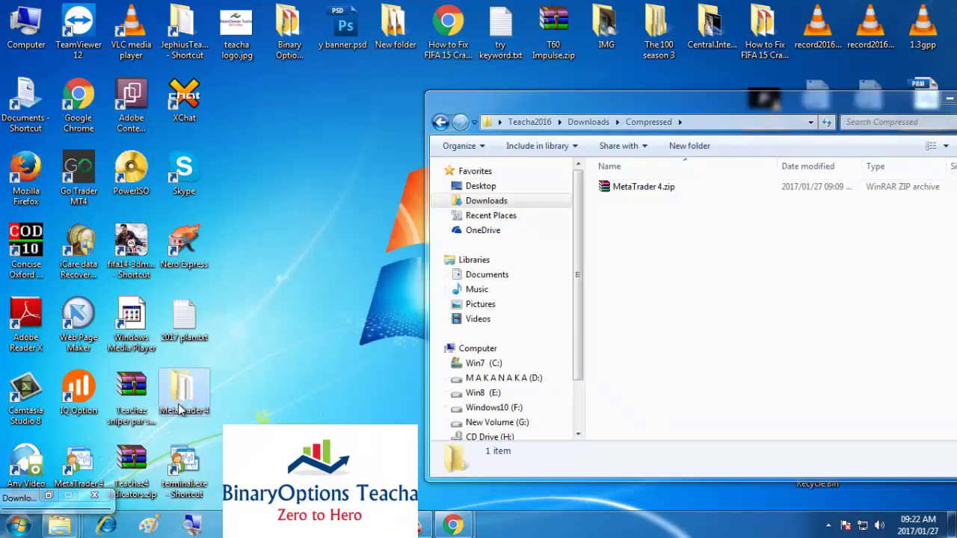
right_click(180, 403)
key("Escape")
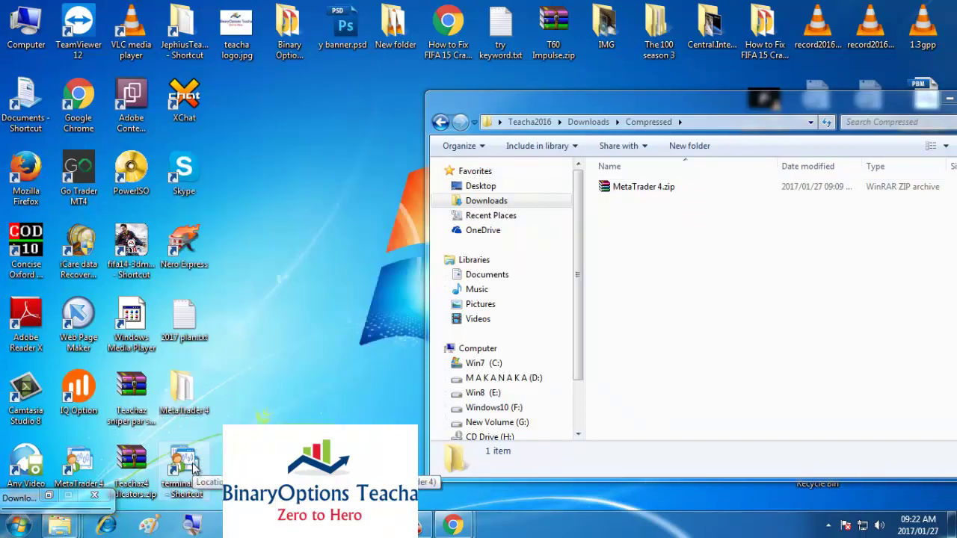
left_click(187, 467)
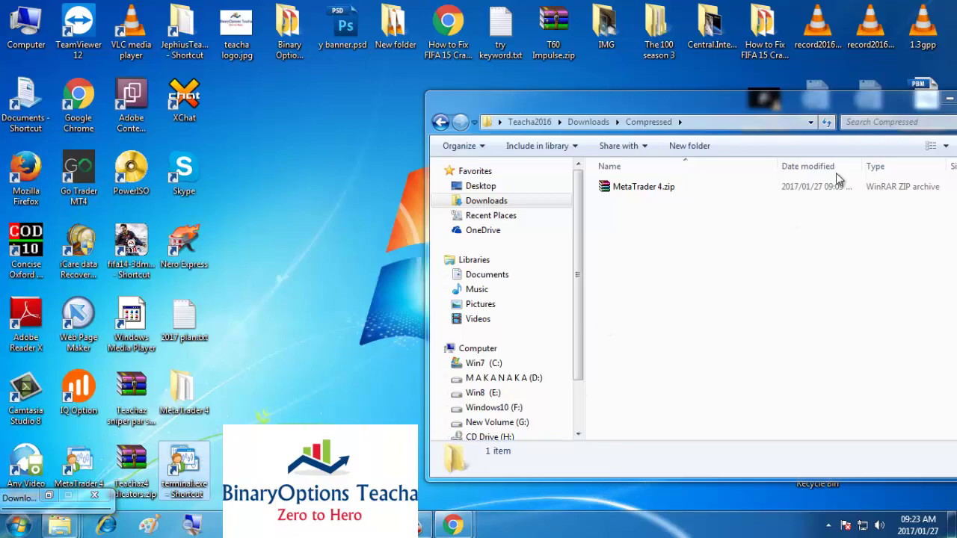
left_click_drag(883, 103, 596, 119)
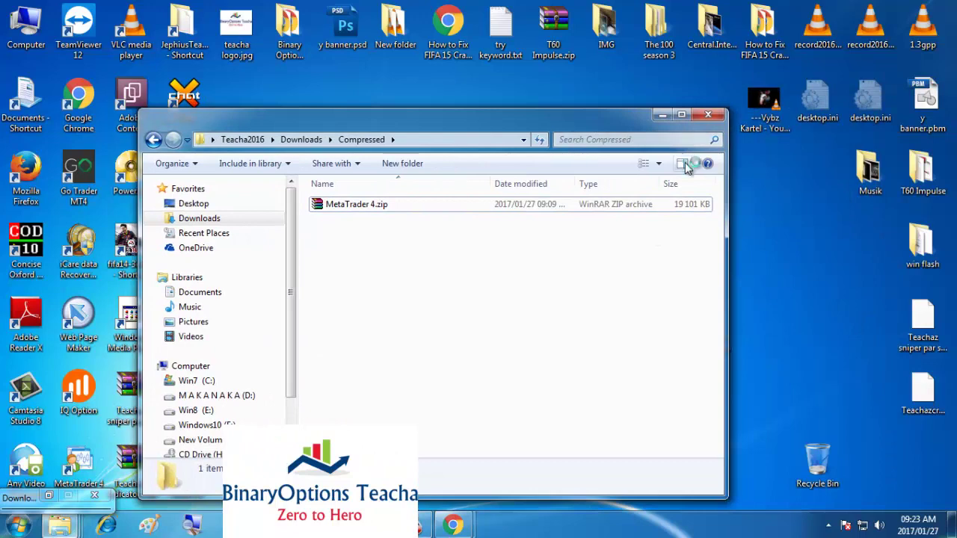
left_click(706, 114)
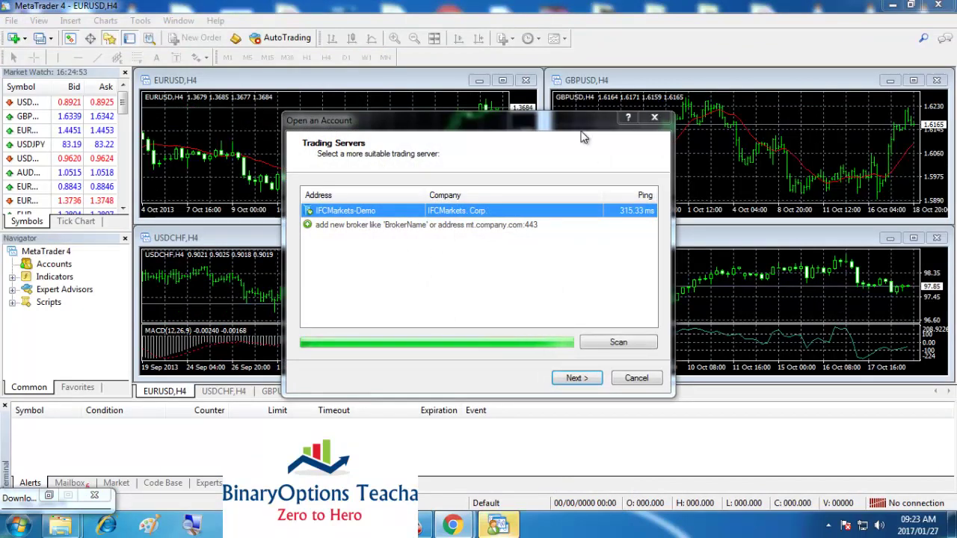
Step: Review the existing and new demo account options for IFCMarkets-Demo and cancel both the account wizard and the login window
left_click_drag(584, 132, 671, 361)
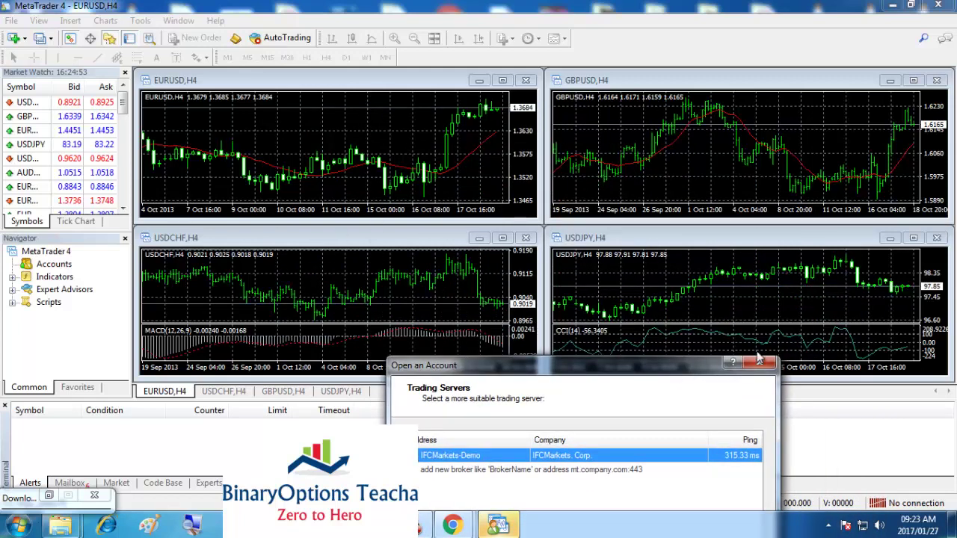
left_click_drag(692, 371, 661, 180)
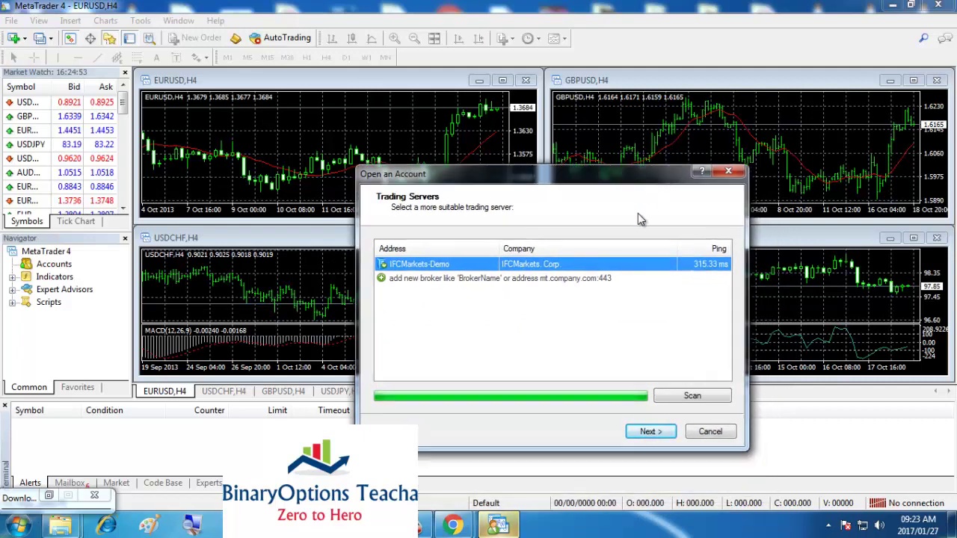
left_click(648, 432)
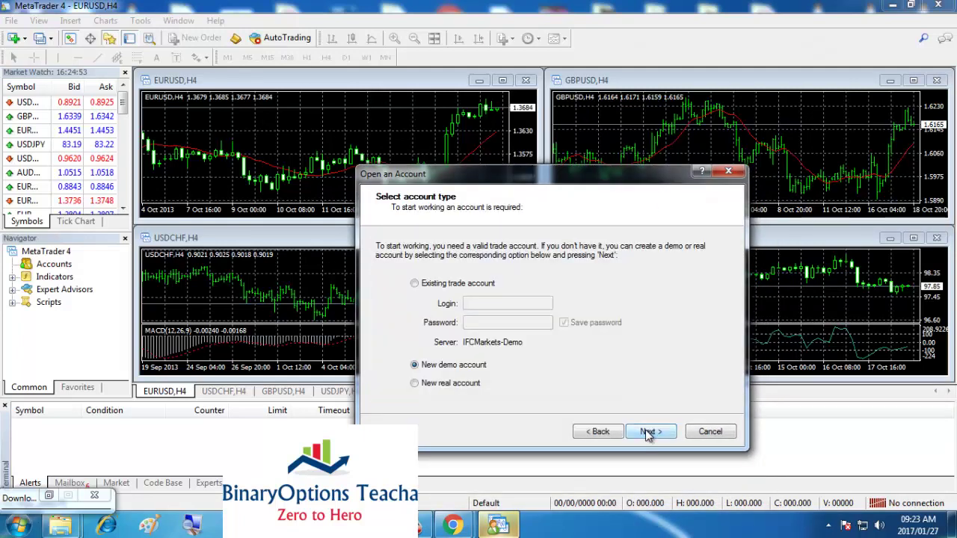
left_click(439, 285)
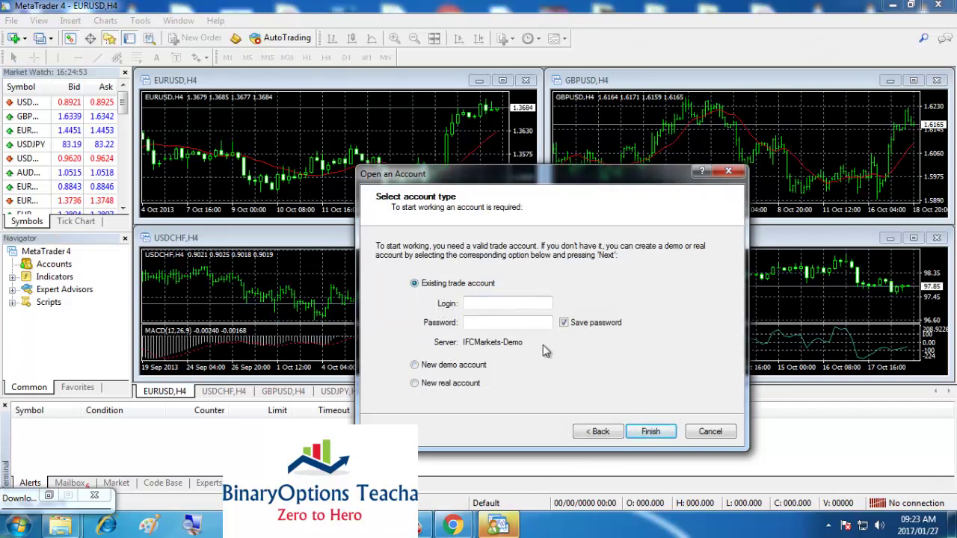
left_click(454, 368)
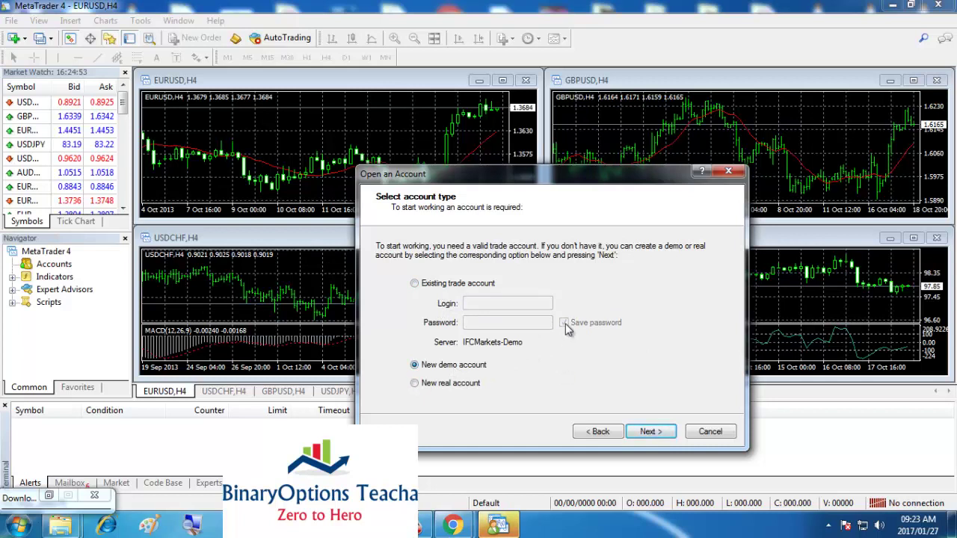
left_click(651, 432)
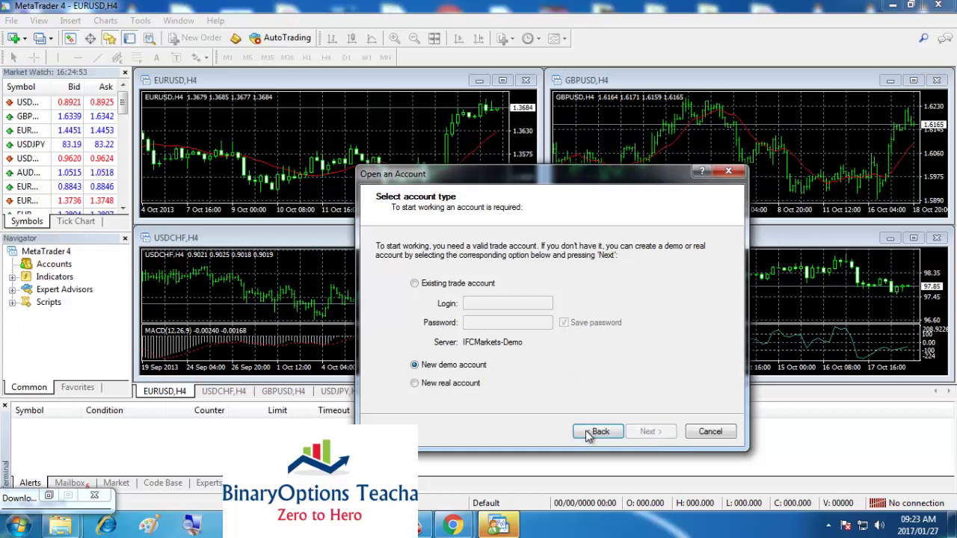
left_click(709, 432)
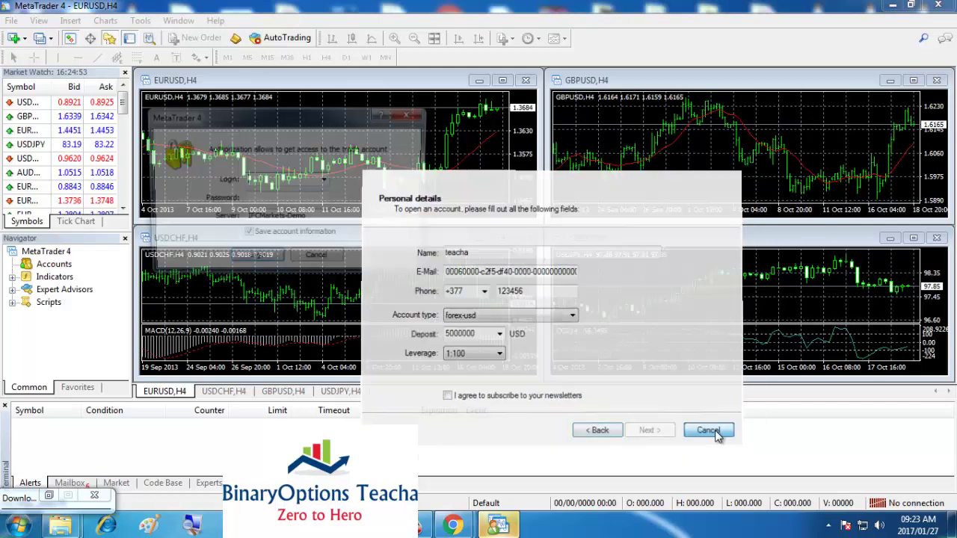
left_click(410, 113)
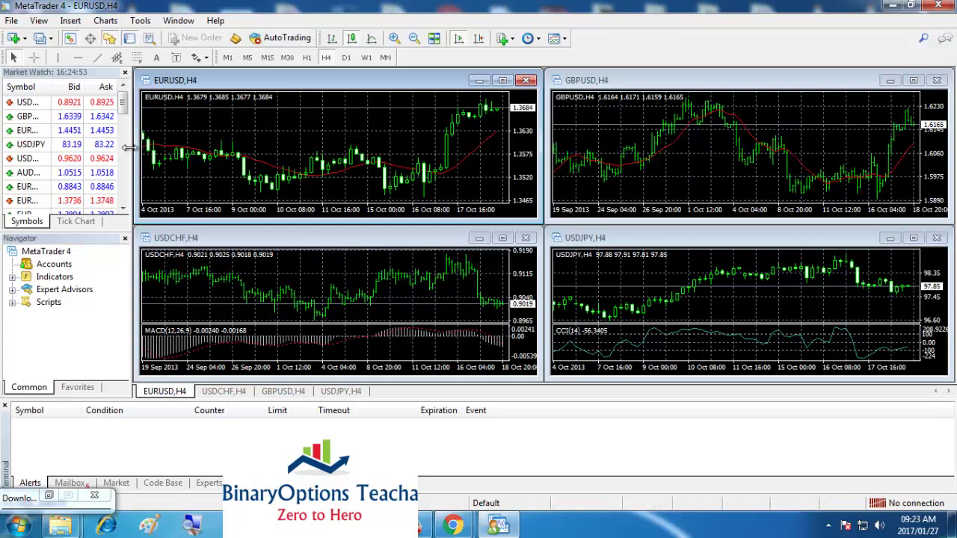
Step: Maximize the EURUSD chart in the one-minute timeframe and bring the USDCHF chart to the front
left_click(18, 25)
left_click(882, 501)
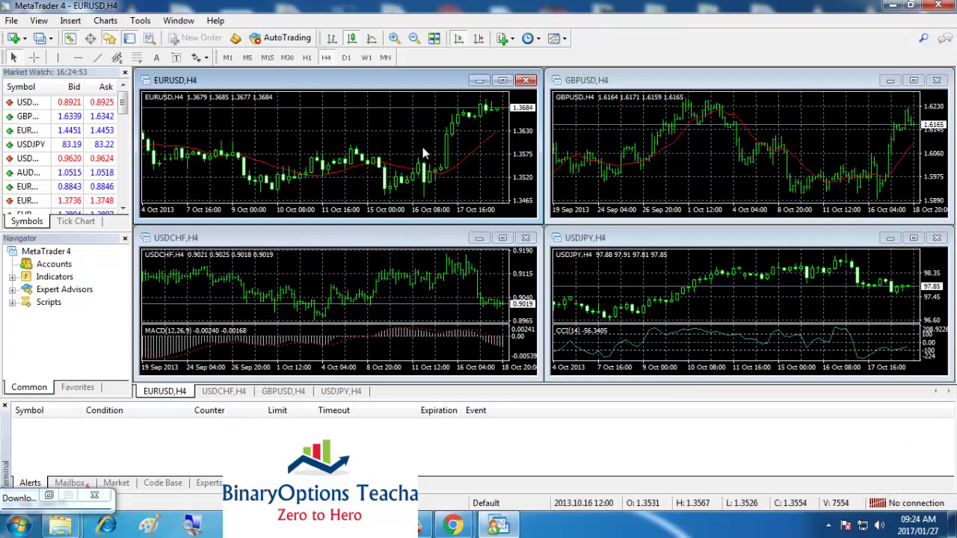
left_click(502, 80)
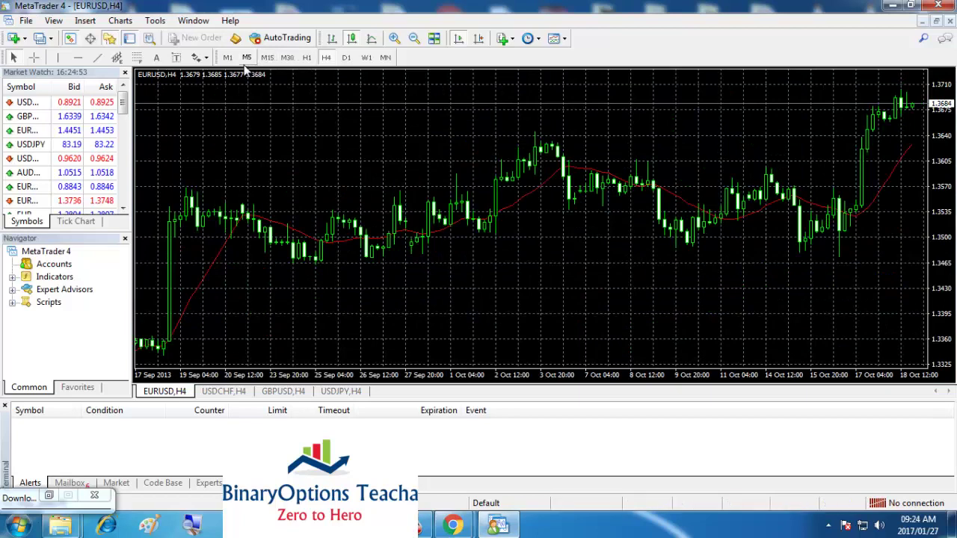
left_click(227, 57)
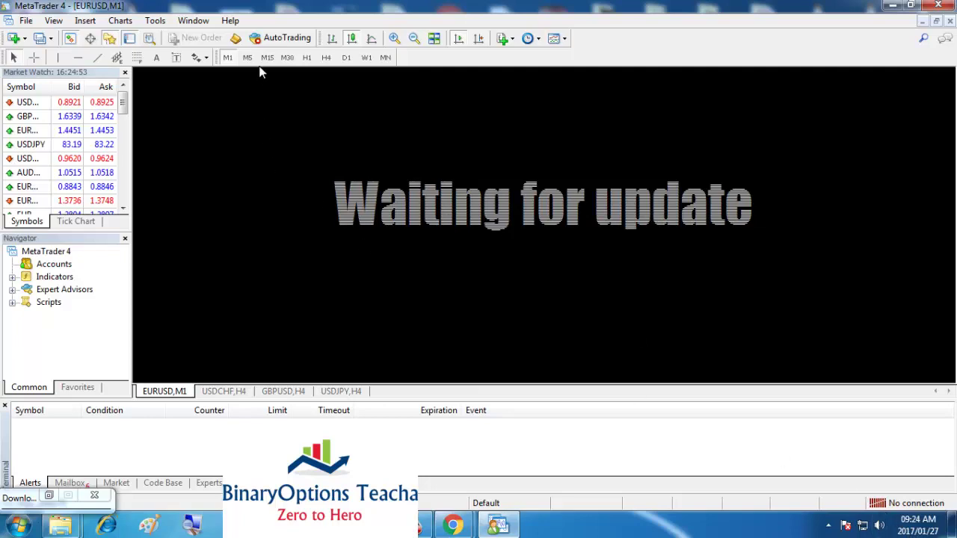
left_click(225, 393)
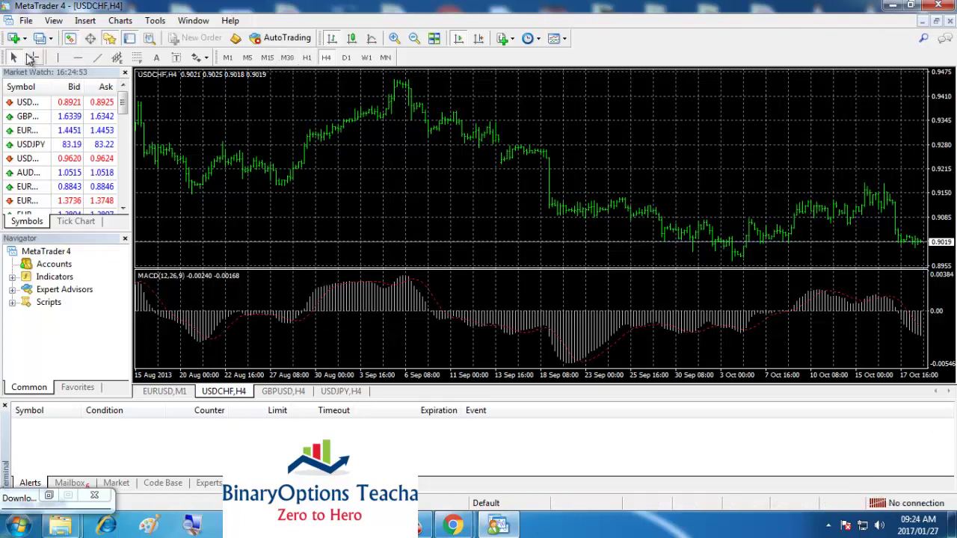
Step: Open the terminal's data folder and go into the Examples folder under MQL4 and Indicators
left_click(24, 22)
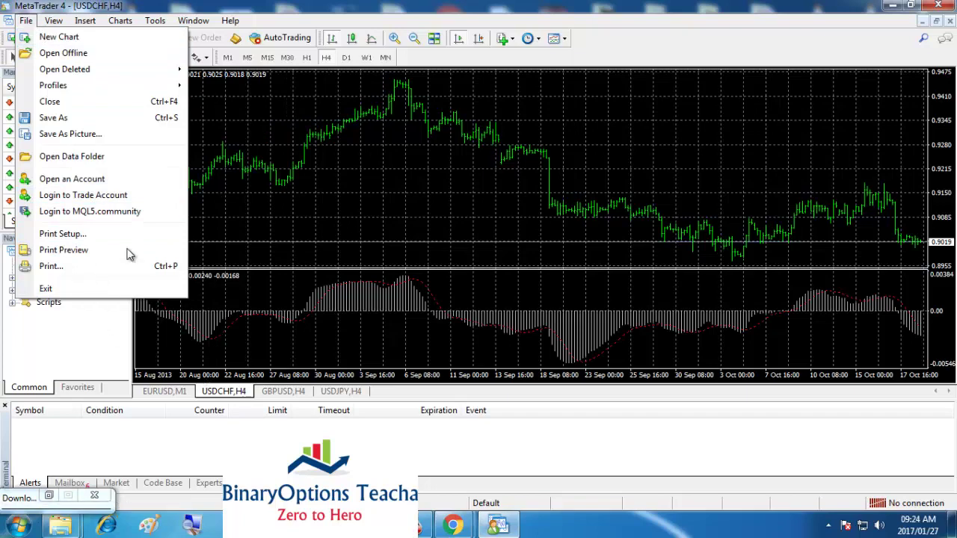
left_click_drag(130, 254, 357, 157)
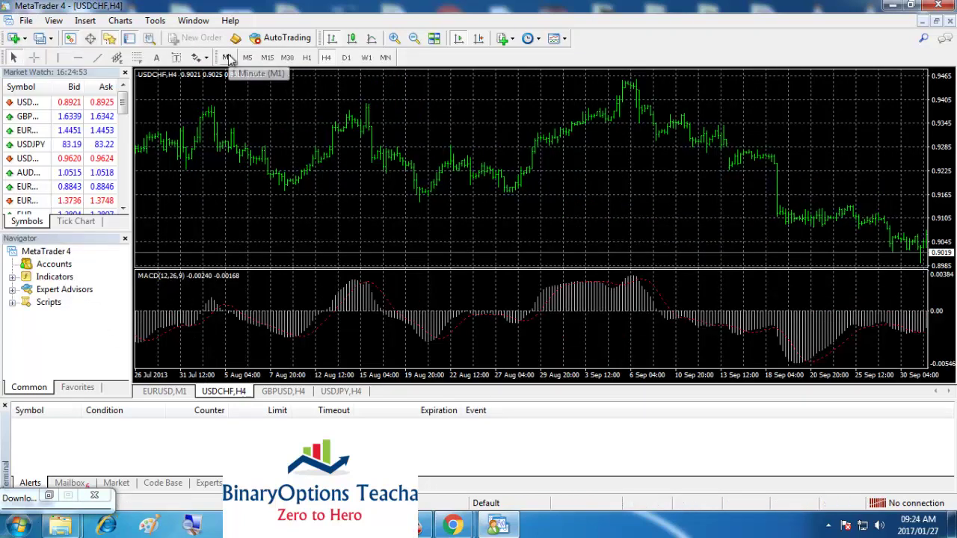
left_click(27, 20)
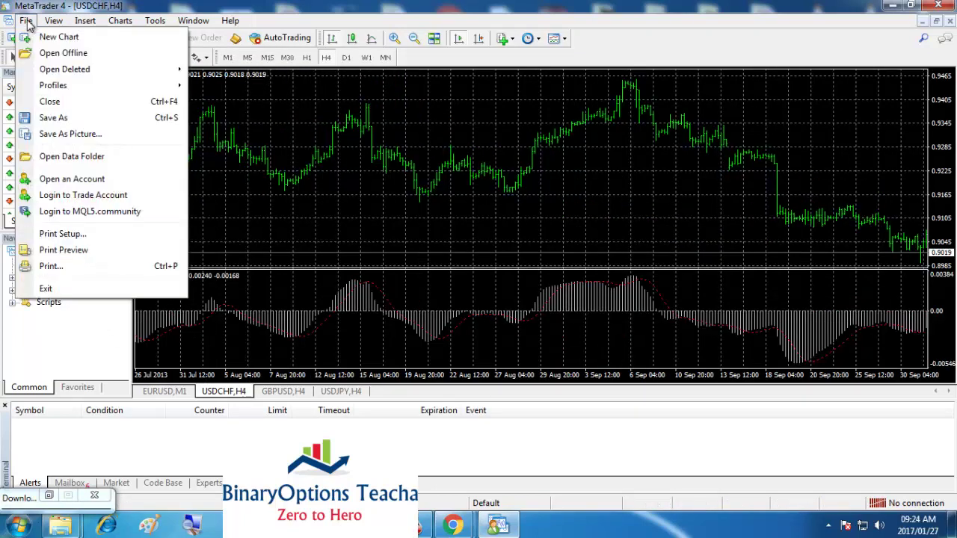
left_click(73, 159)
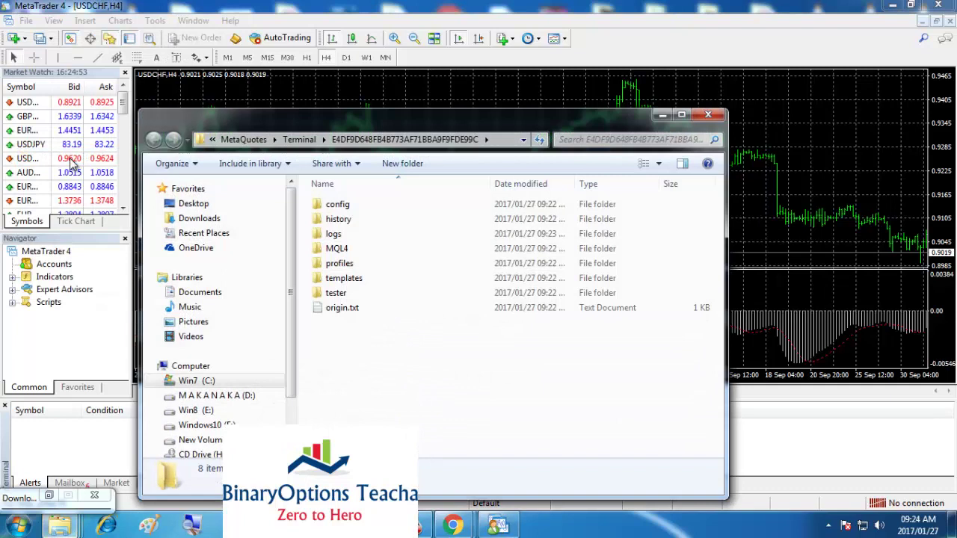
double_click(357, 249)
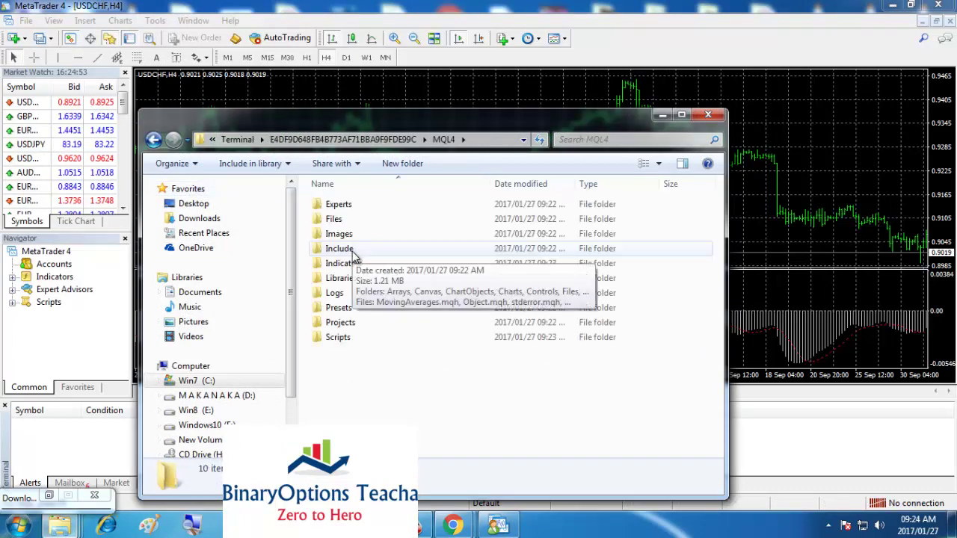
double_click(351, 263)
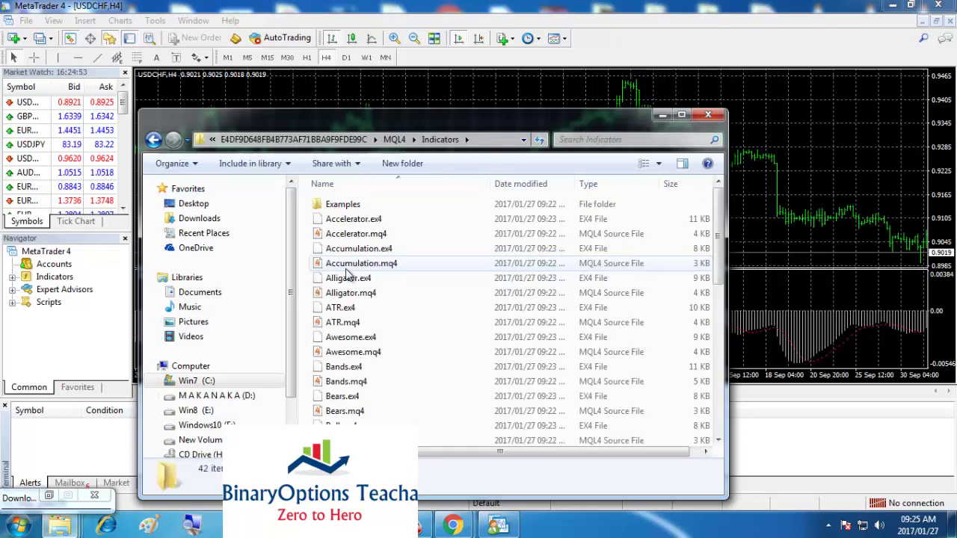
double_click(342, 204)
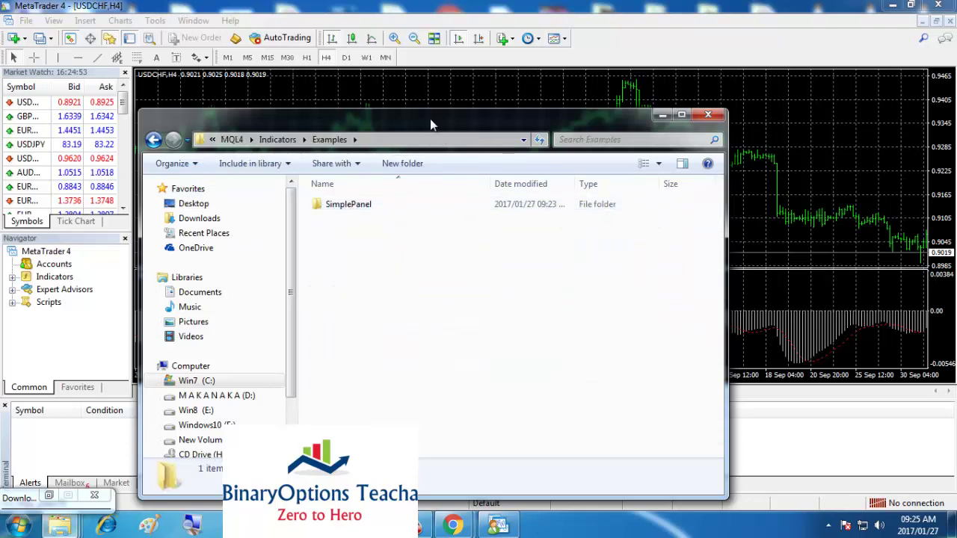
Step: Close the trading terminal and open the desktop's Teachaz4 Indicators folder beside the Examples folder window
left_click_drag(430, 119, 353, 137)
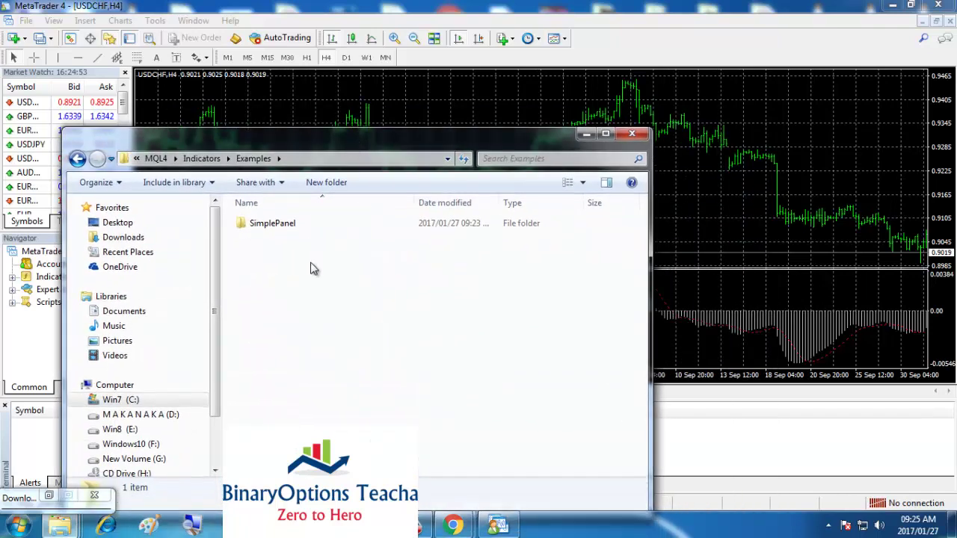
left_click(936, 7)
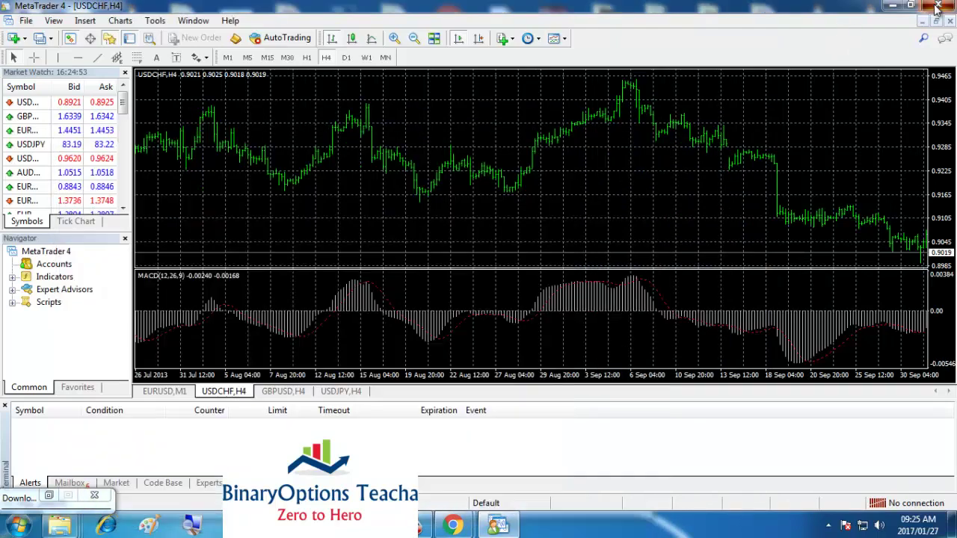
left_click(937, 7)
left_click_drag(549, 140, 702, 340)
left_click_drag(688, 263, 493, 110)
double_click(710, 317)
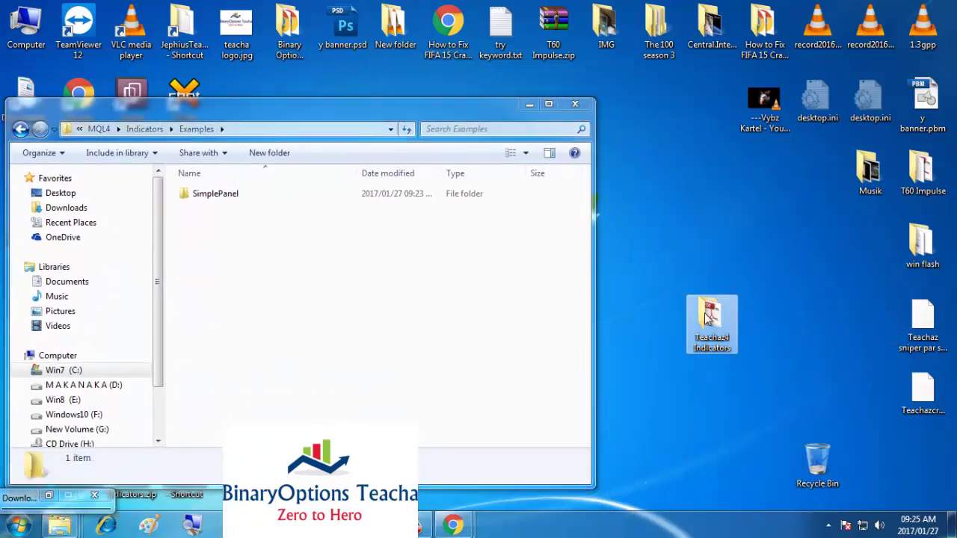
left_click_drag(422, 18, 729, 133)
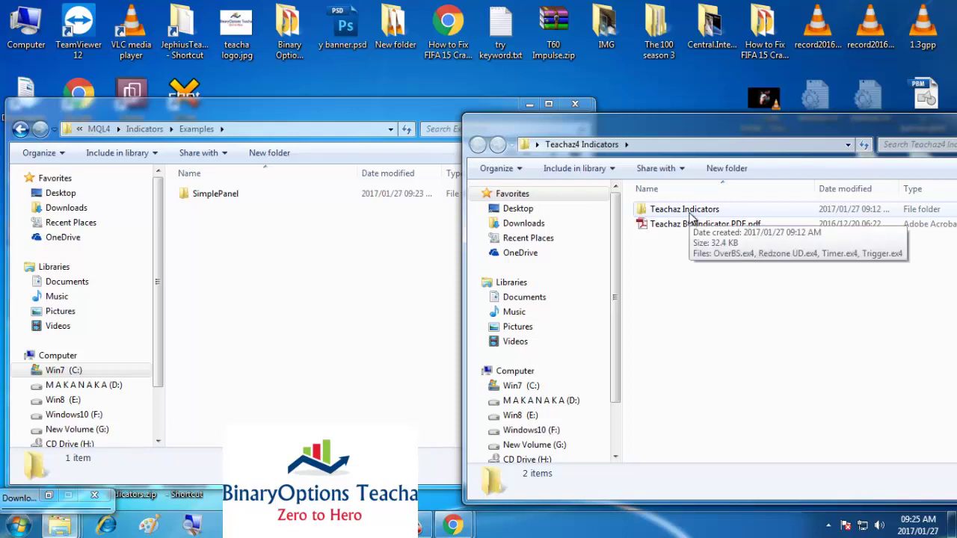
Step: Copy the Teachaz Indicators folder into the terminal's Examples folder and close both folder windows
double_click(691, 211)
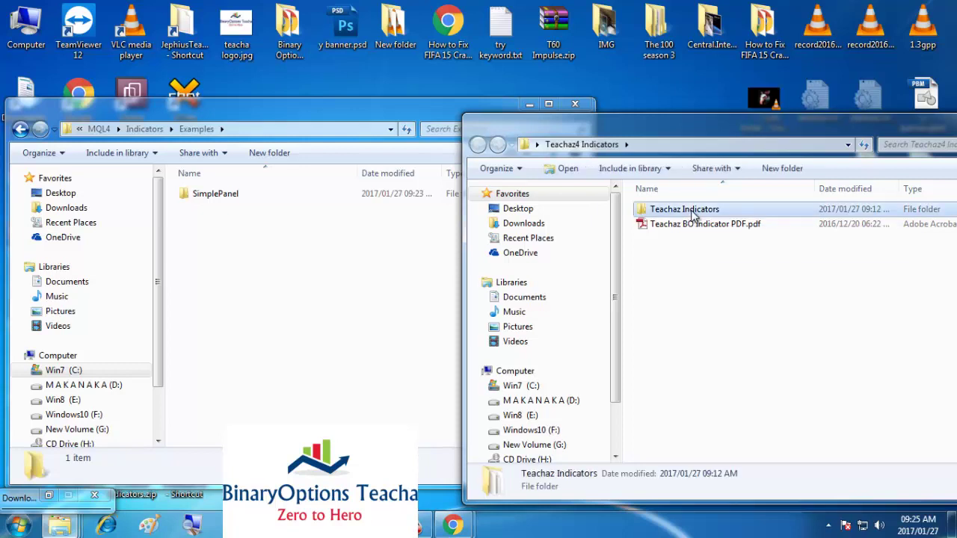
left_click(477, 145)
right_click(695, 214)
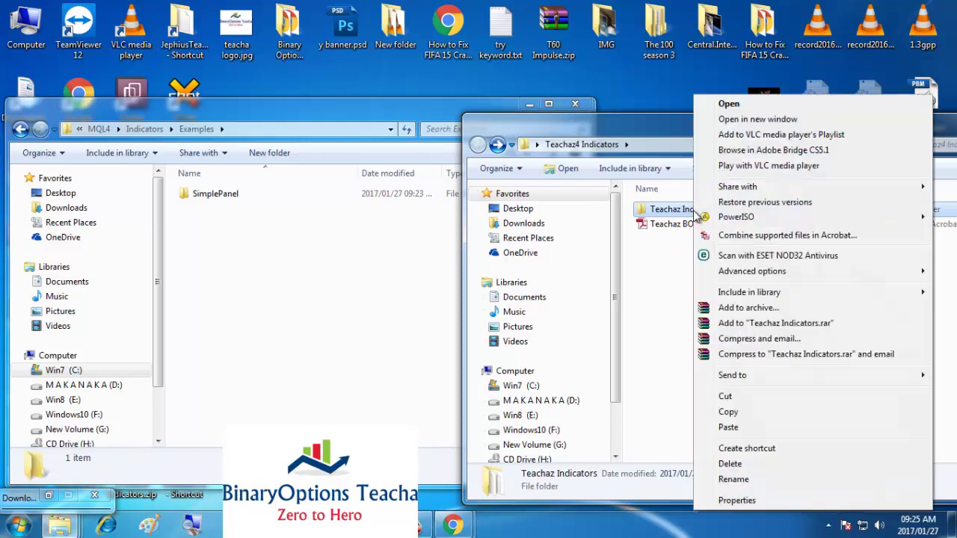
left_click(730, 415)
right_click(227, 236)
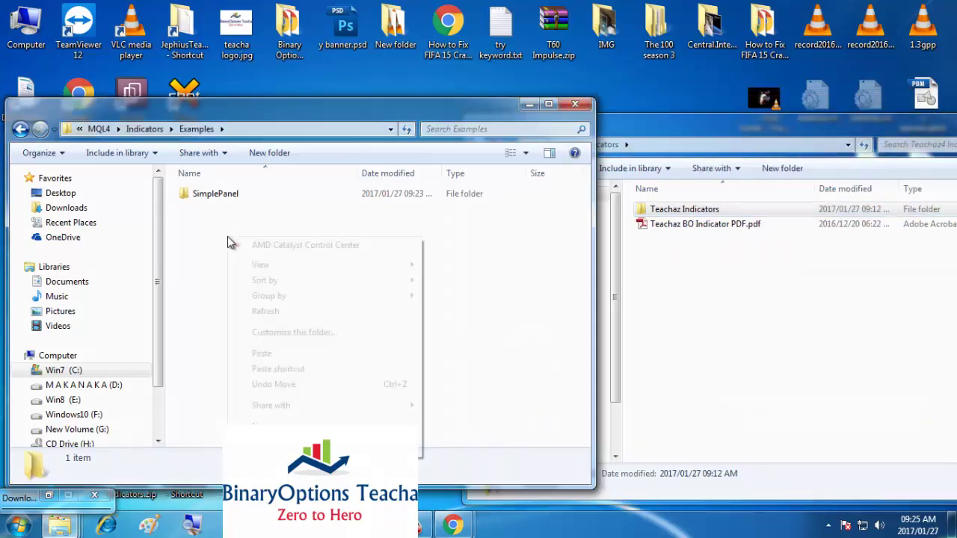
left_click(263, 353)
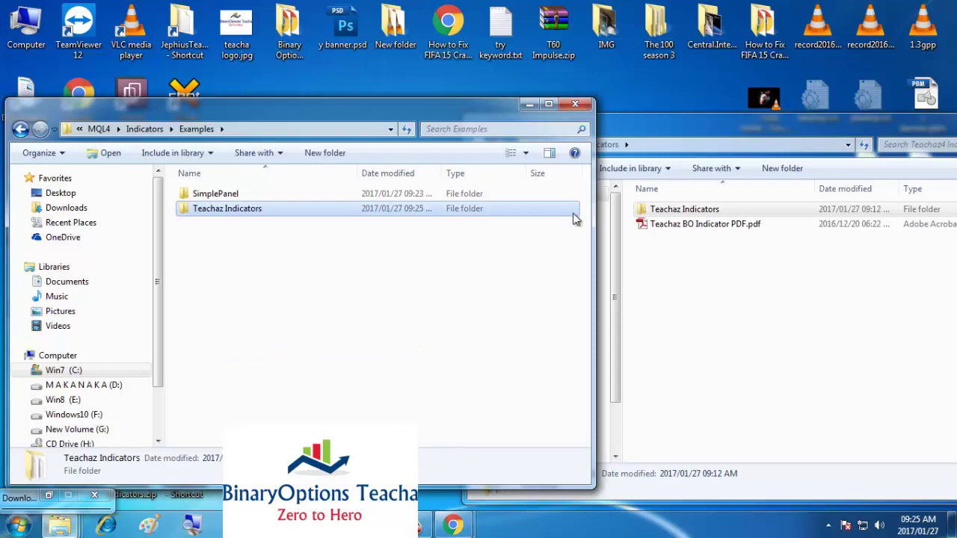
left_click(579, 105)
left_click_drag(670, 124, 383, 118)
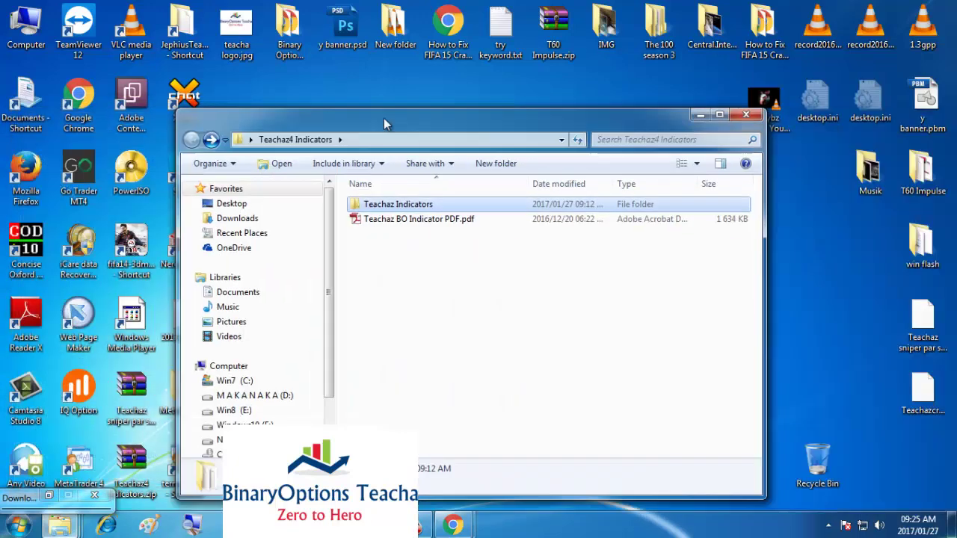
left_click(746, 116)
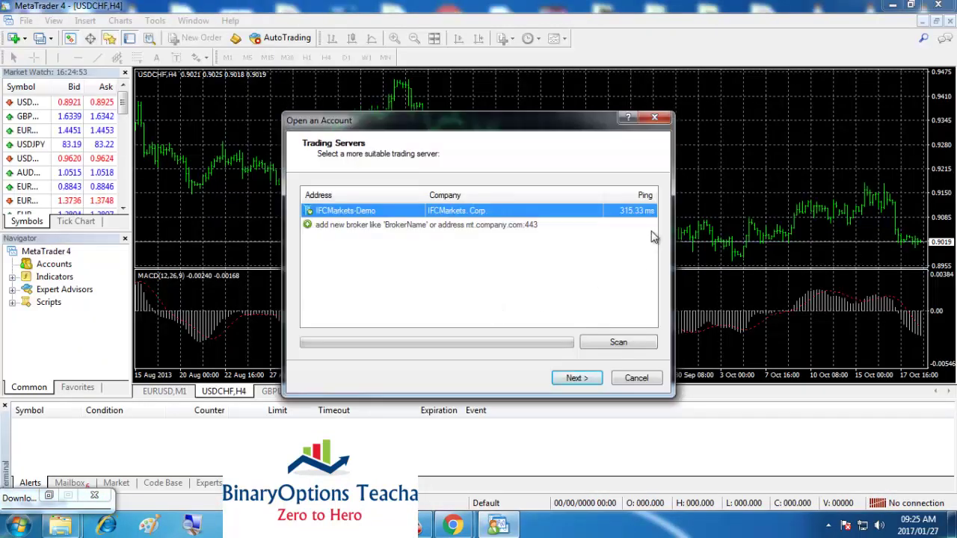
Step: Dismiss the account and login windows of the restarted terminal and expand Teachaz Indicators under the Examples group of indicators
left_click(655, 120)
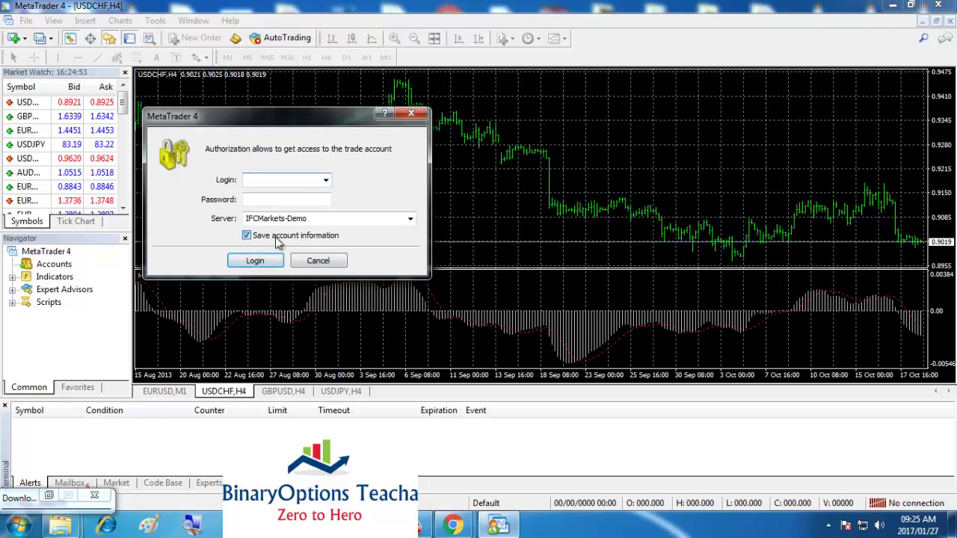
left_click(419, 114)
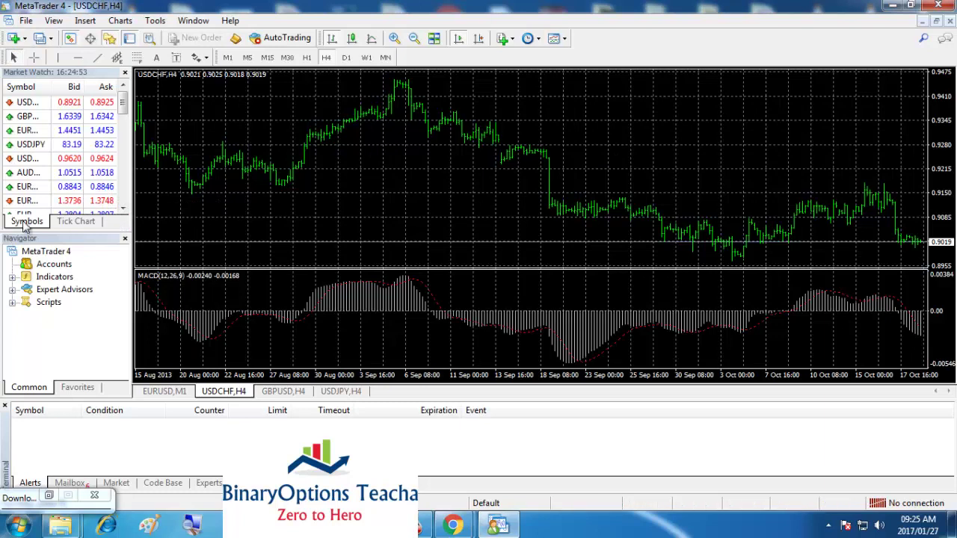
left_click(12, 279)
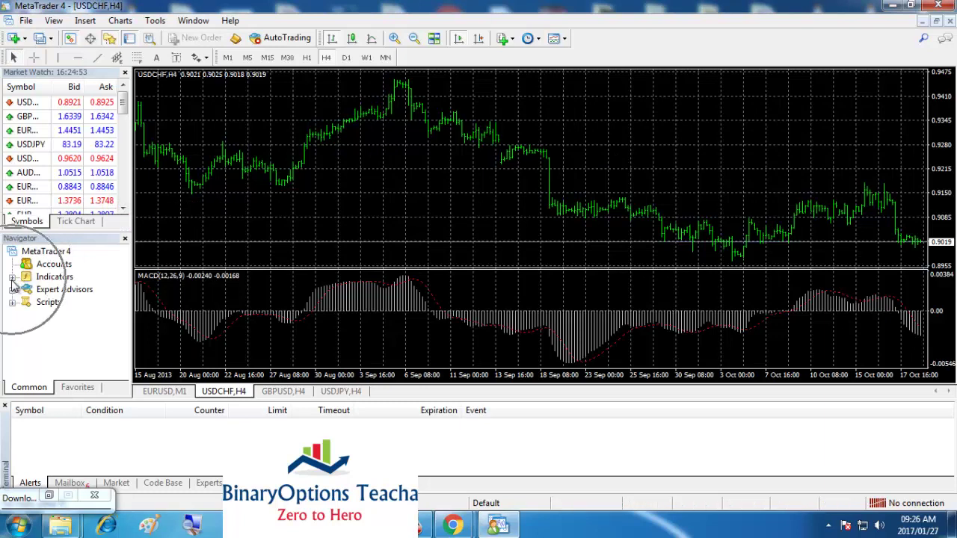
left_click(12, 278)
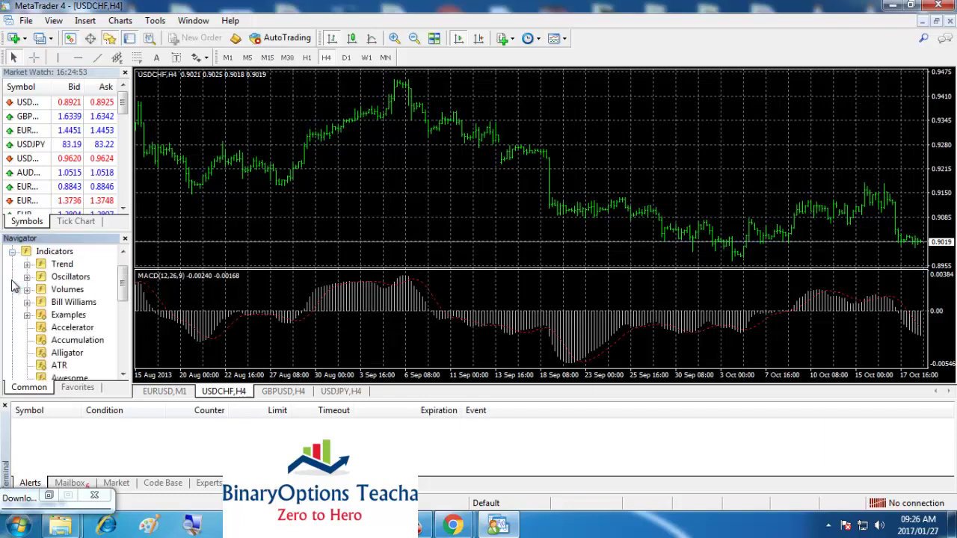
left_click(27, 314)
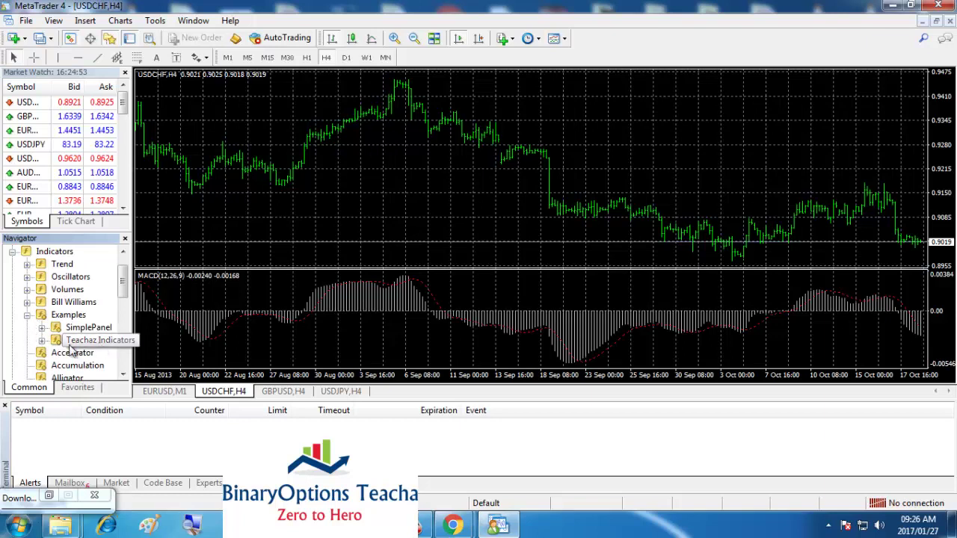
left_click(41, 341)
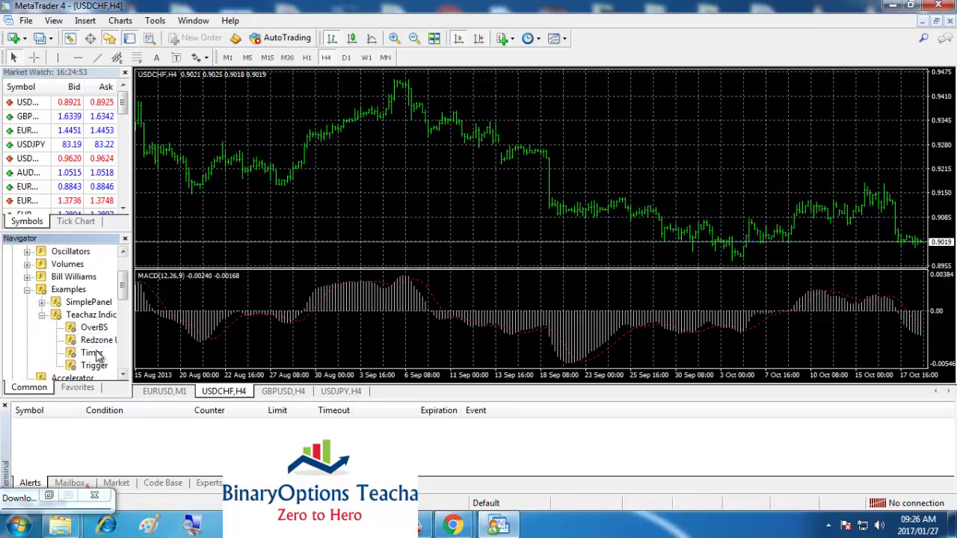
Step: Add the OverBS and Redzone UD indicators to the USDCHF chart with their default settings
left_click_drag(97, 332, 187, 328)
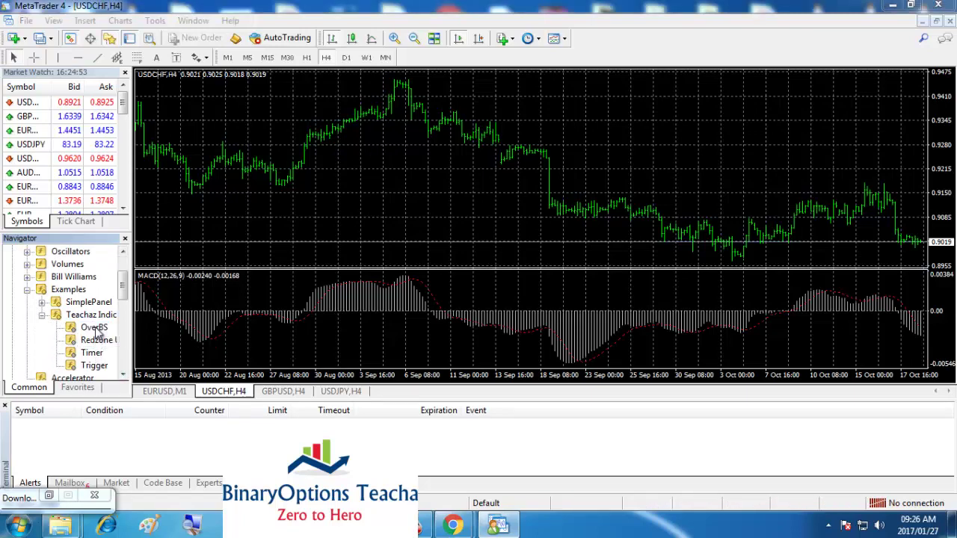
left_click(452, 282)
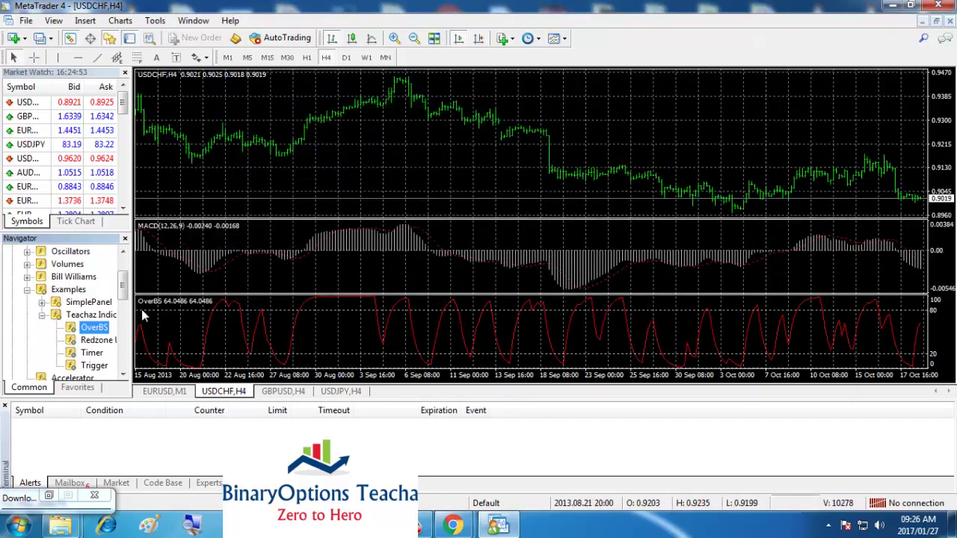
double_click(94, 343)
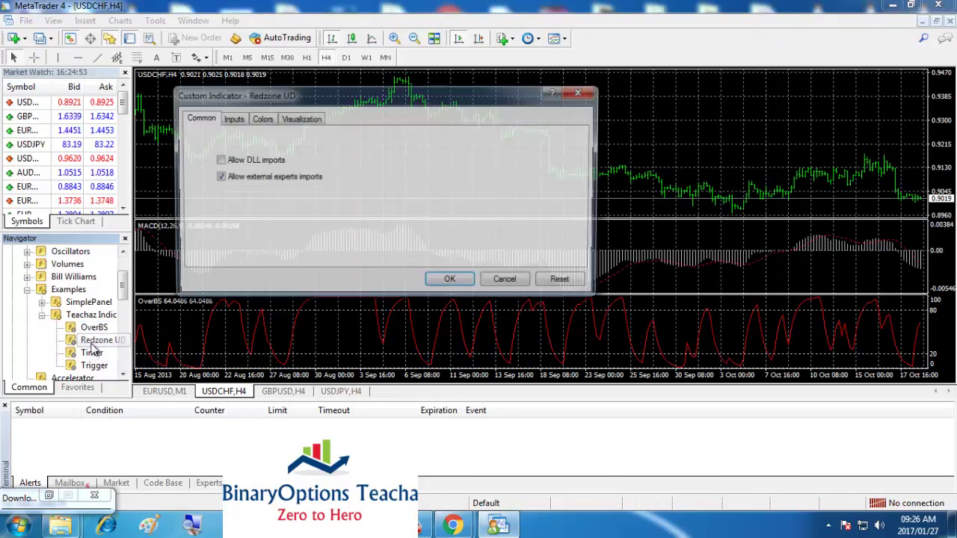
left_click(262, 120)
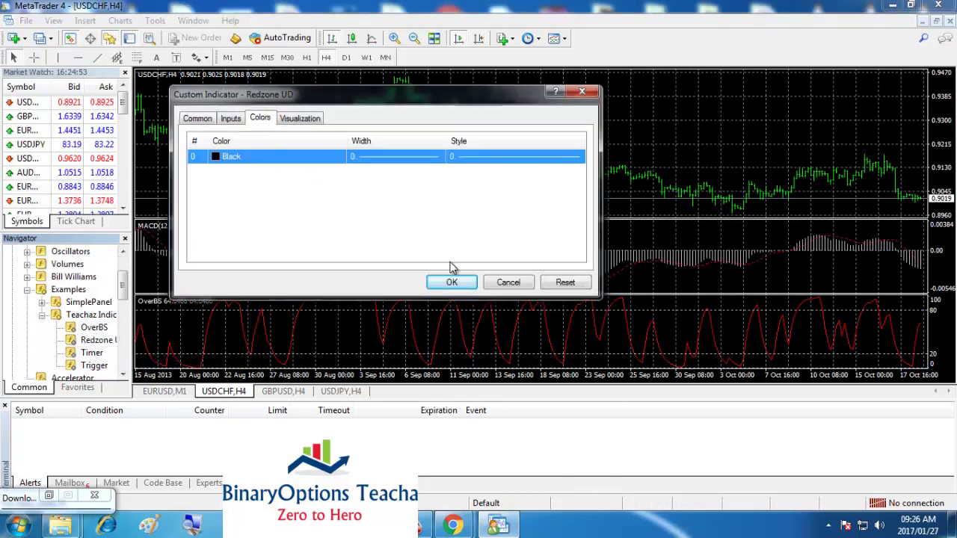
left_click(199, 120)
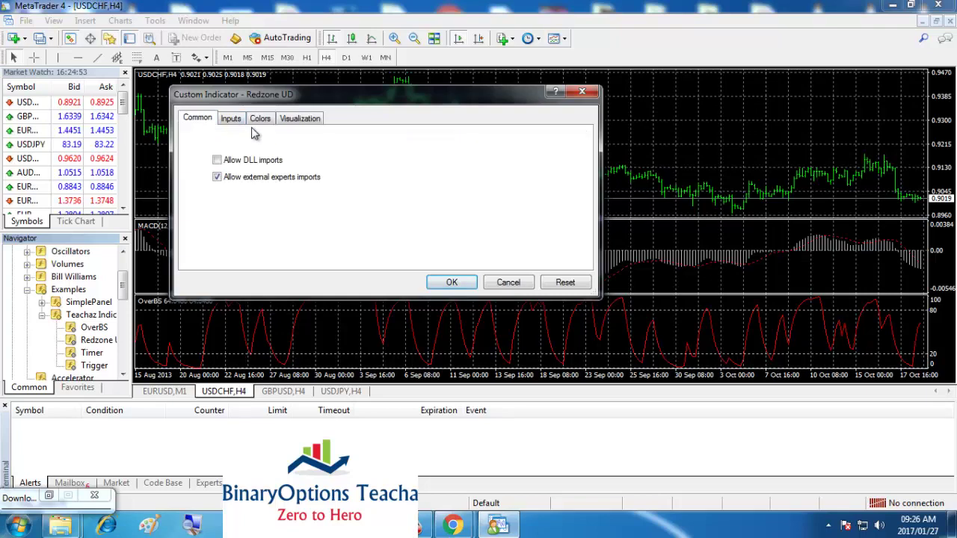
left_click(451, 282)
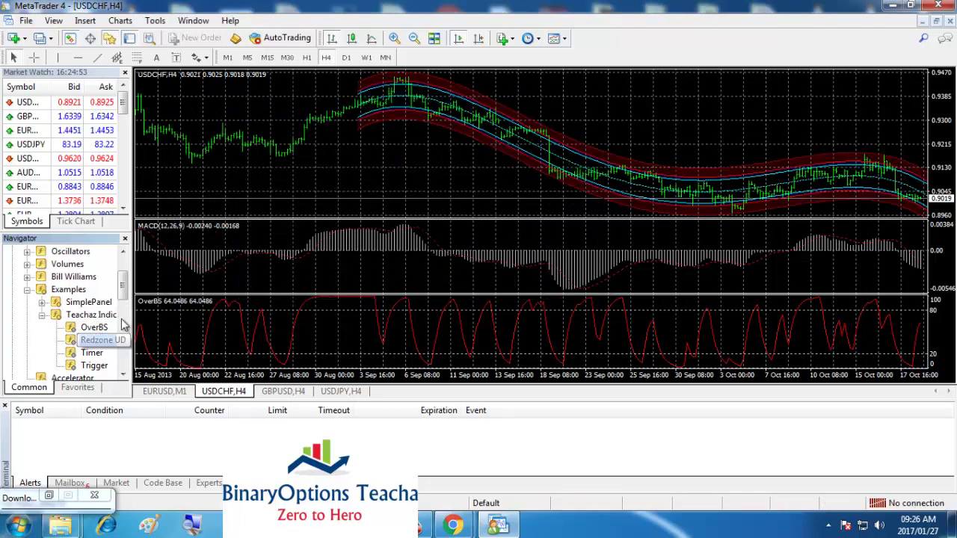
Step: Attach the Timer indicator to the USDCHF chart with its default settings
right_click(92, 353)
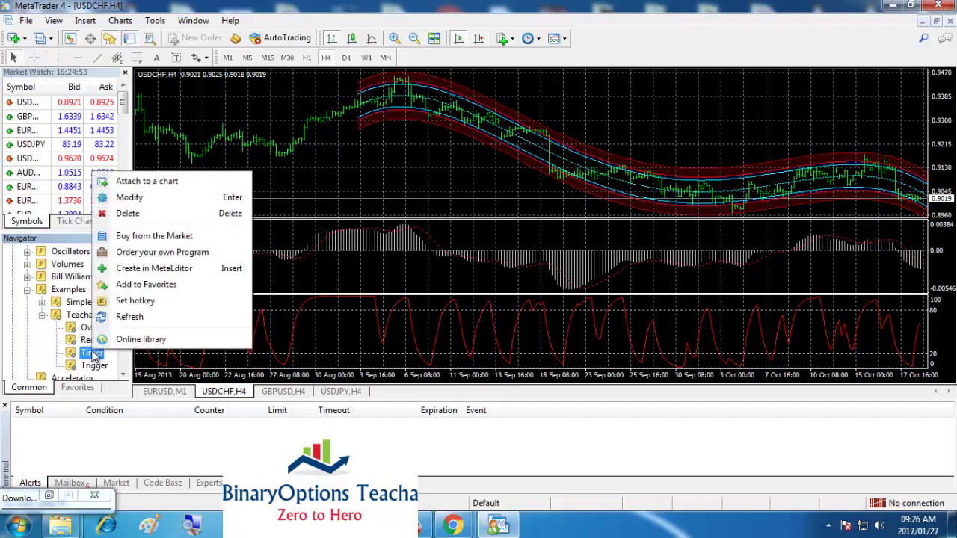
left_click(136, 185)
left_click(451, 281)
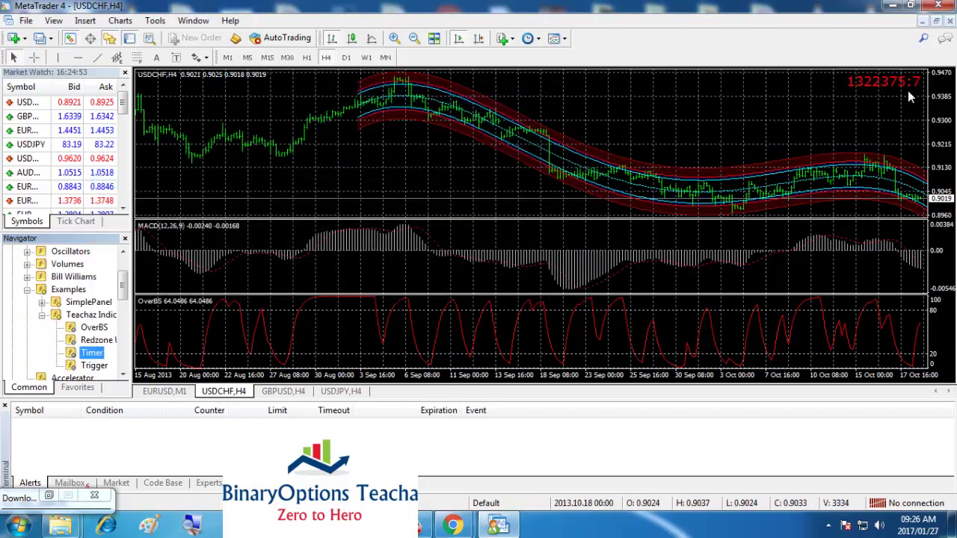
left_click_drag(848, 86, 900, 87)
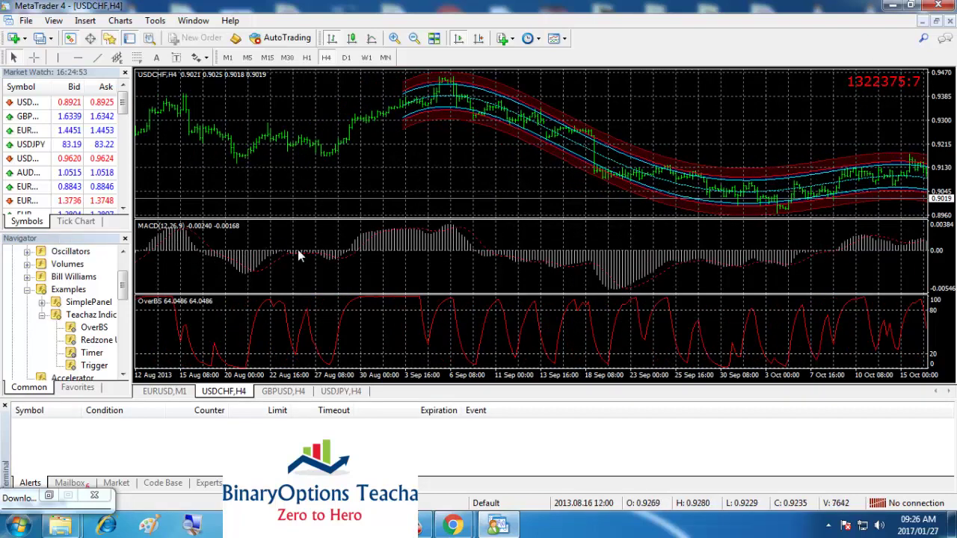
Step: Delete the MACD indicator window from the USDCHF chart
right_click(514, 250)
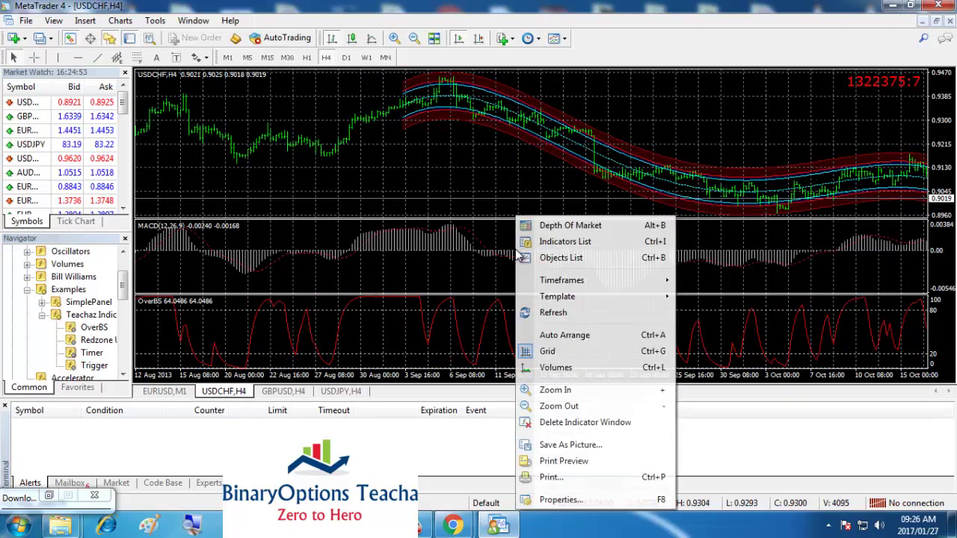
left_click(566, 424)
left_click_drag(451, 185, 370, 137)
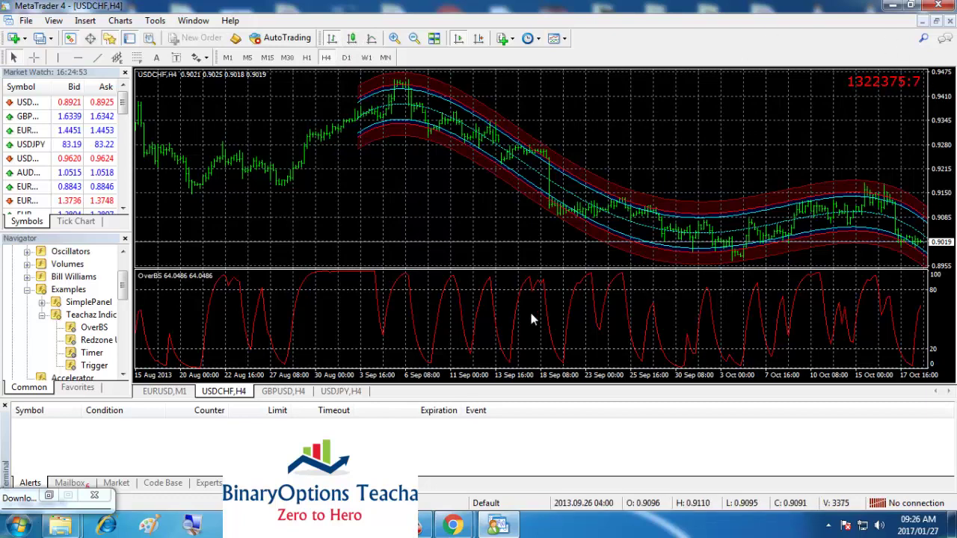
Step: Add the Trigger indicator to the USDCHF chart and display the chart as candlesticks, zoomed in one level
double_click(95, 366)
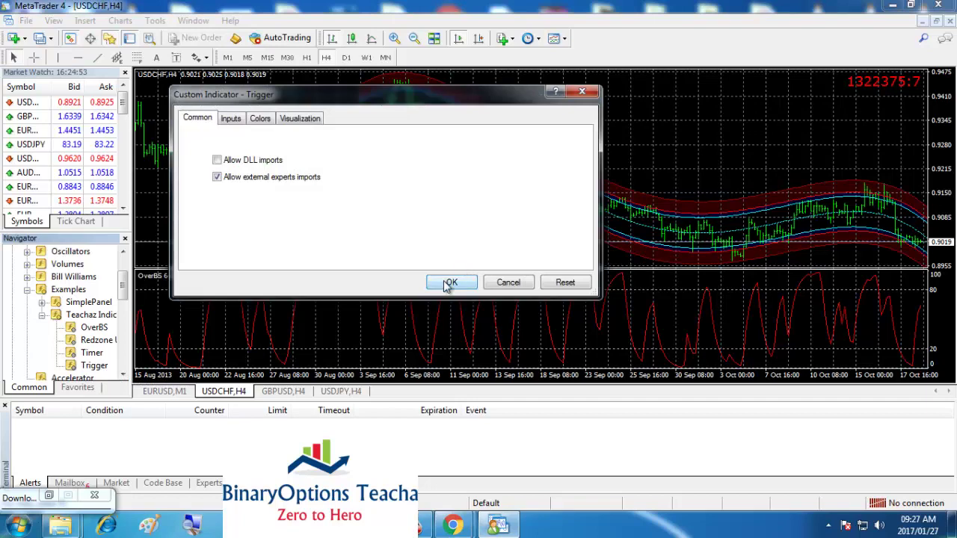
left_click(449, 285)
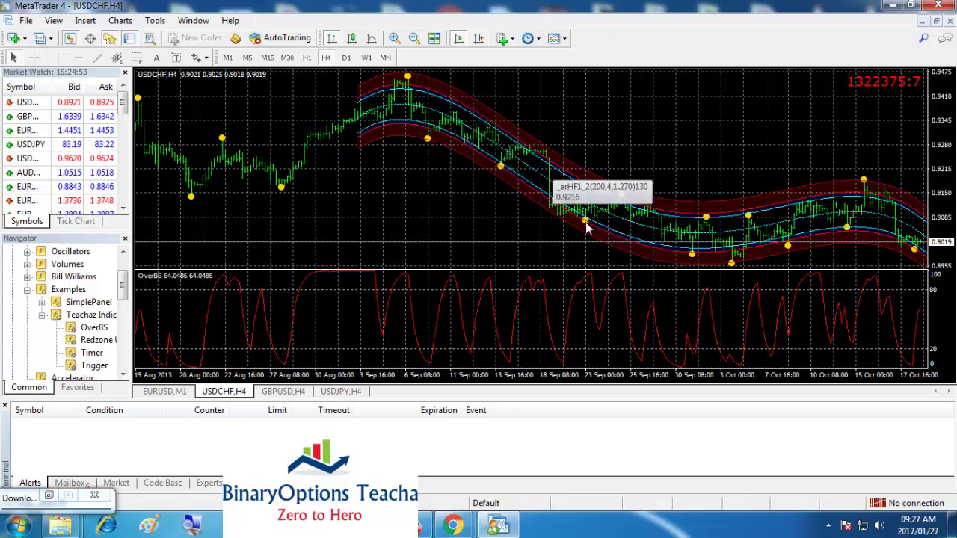
left_click(352, 41)
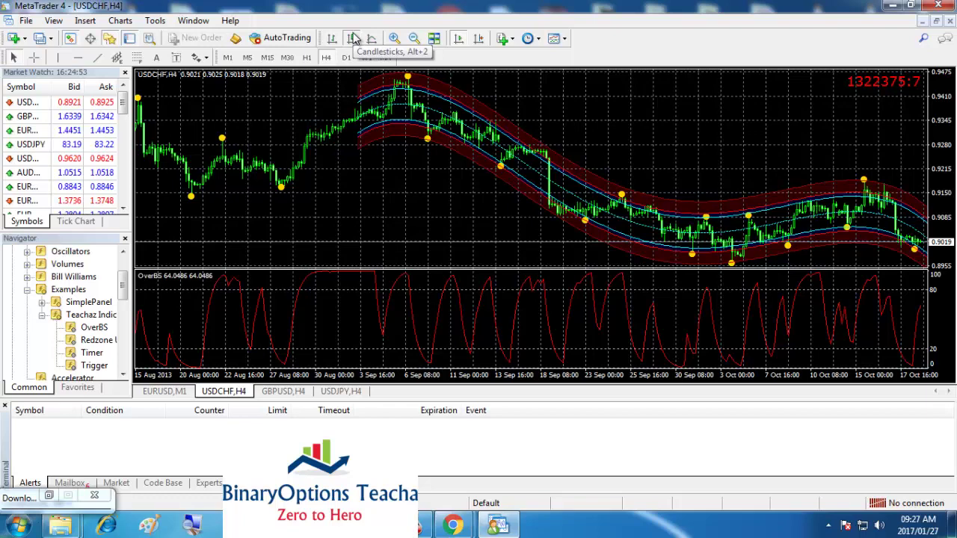
left_click(396, 39)
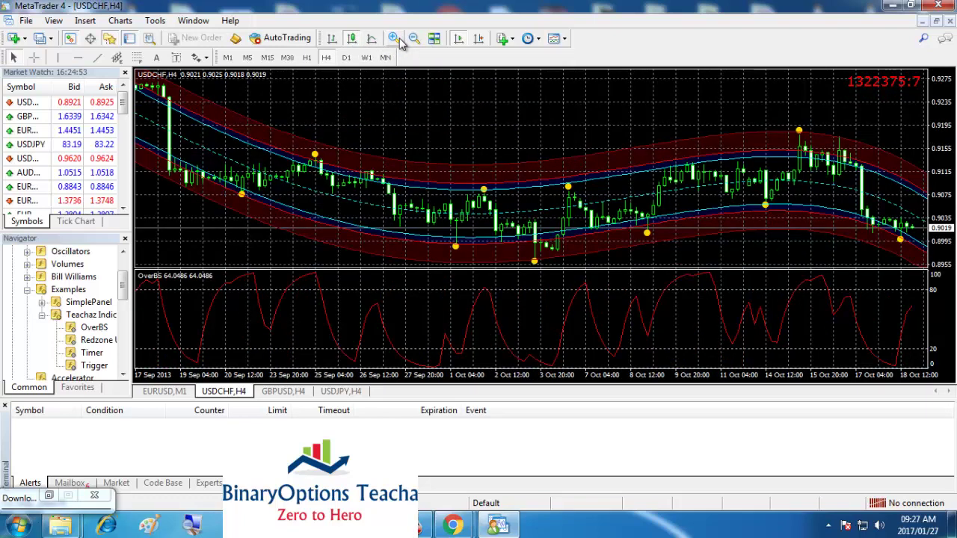
left_click(397, 41)
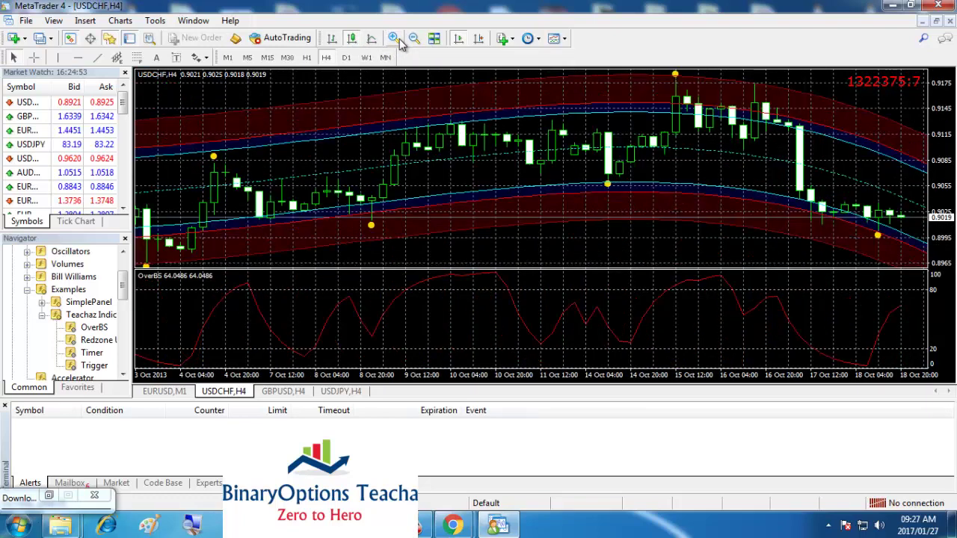
left_click(414, 39)
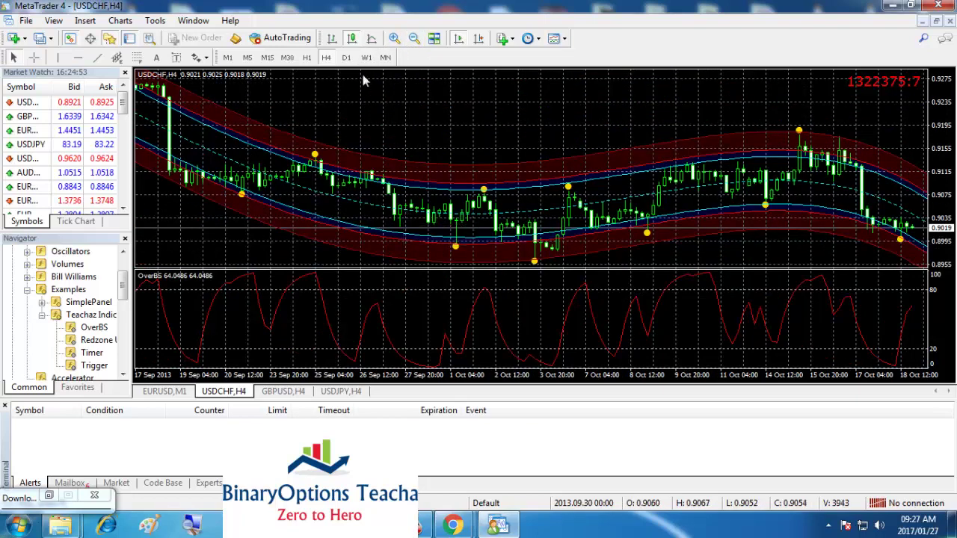
Step: Collapse the Teachaz Indicators group and close the trading terminal
left_click(43, 315)
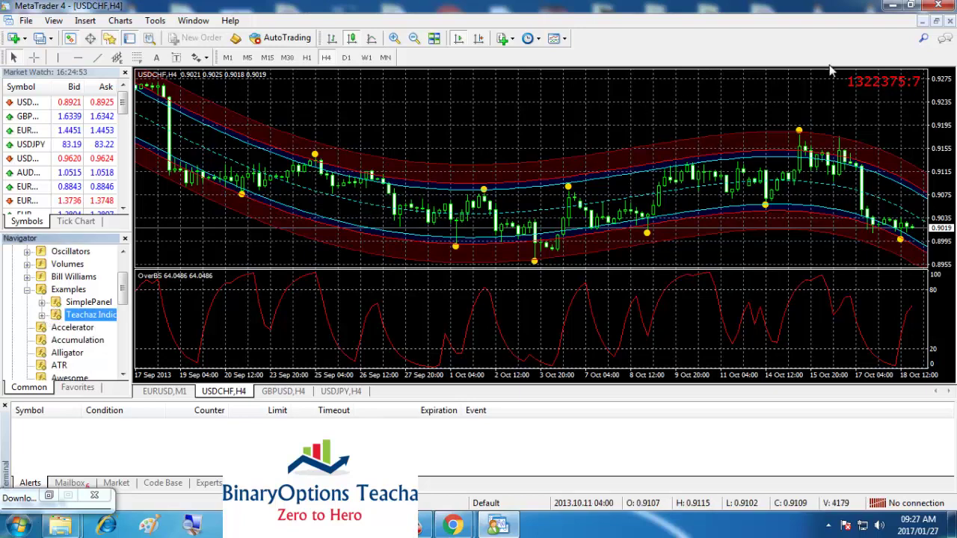
left_click(940, 6)
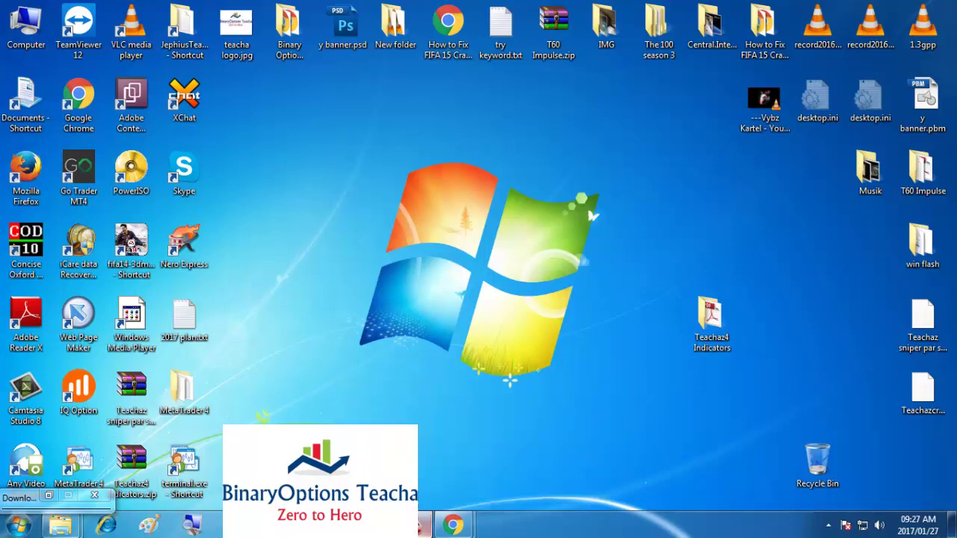
Step: Close the Documents library window and the Chrome window showing the blank Dropbox download page
key("alt+Tab")
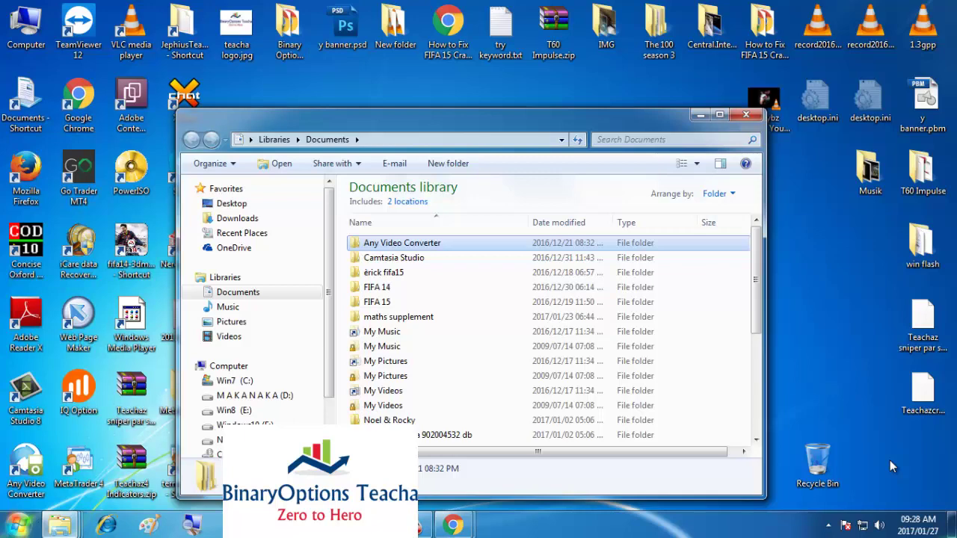
left_click(753, 113)
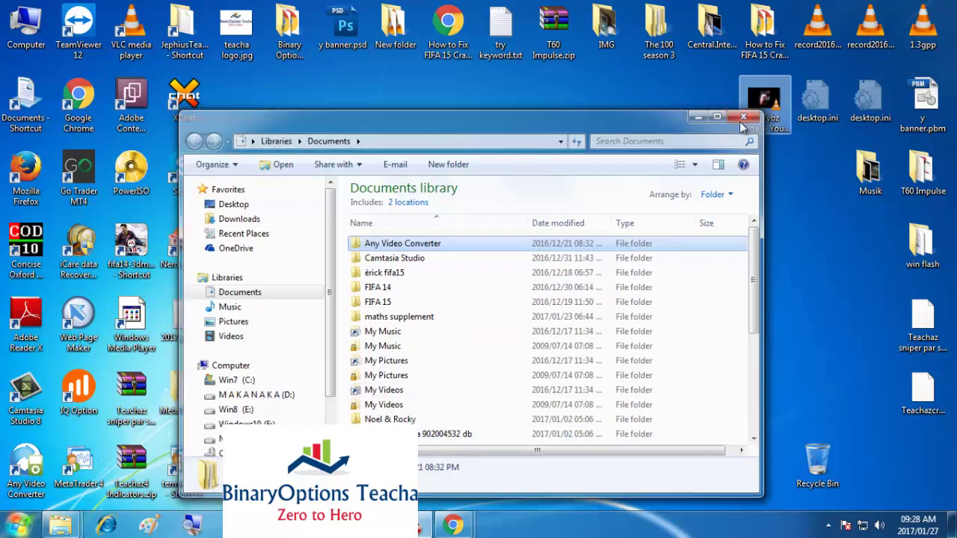
mouse_move(452, 527)
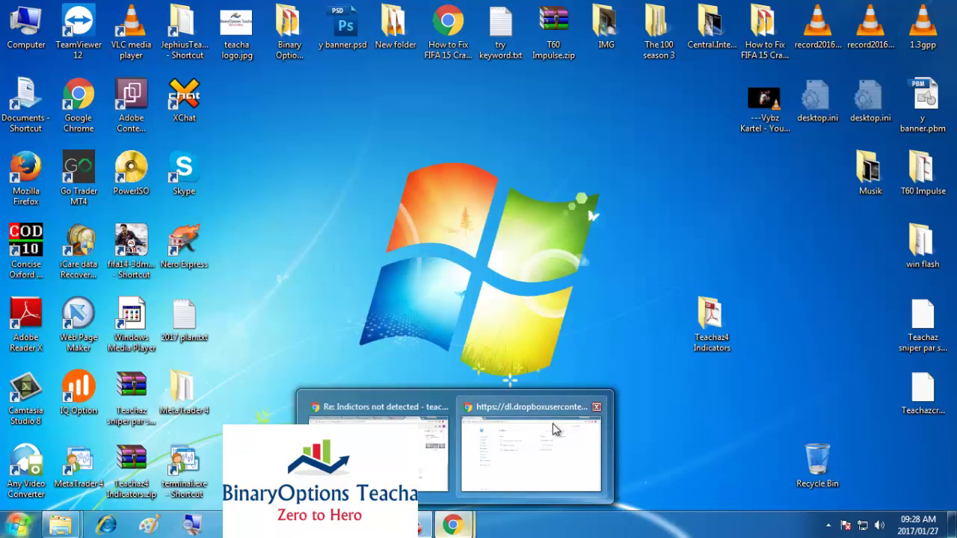
left_click(553, 423)
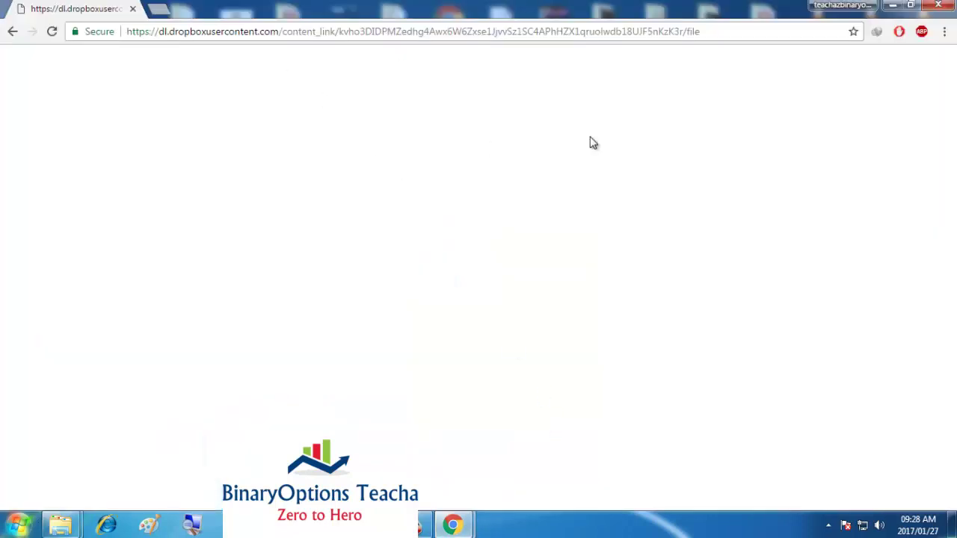
left_click(939, 7)
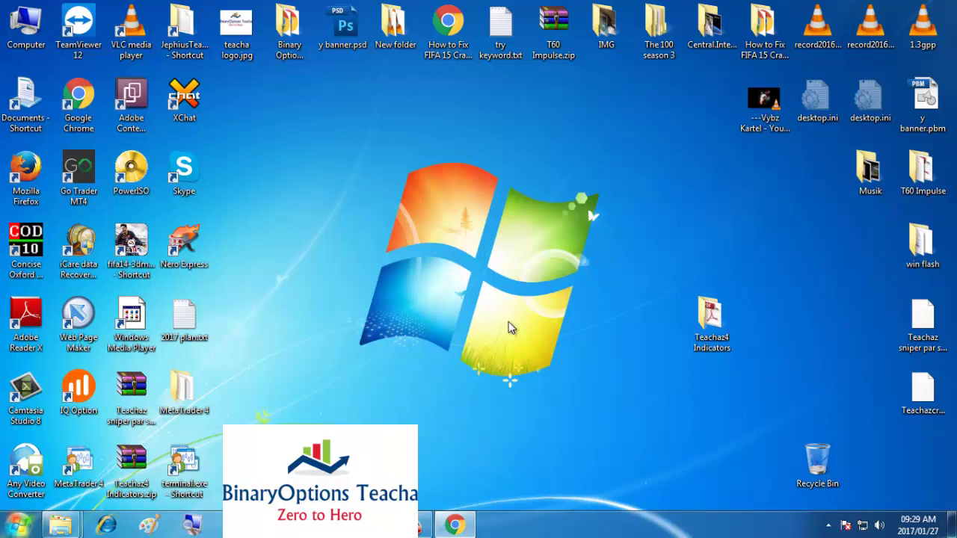
left_click(424, 526)
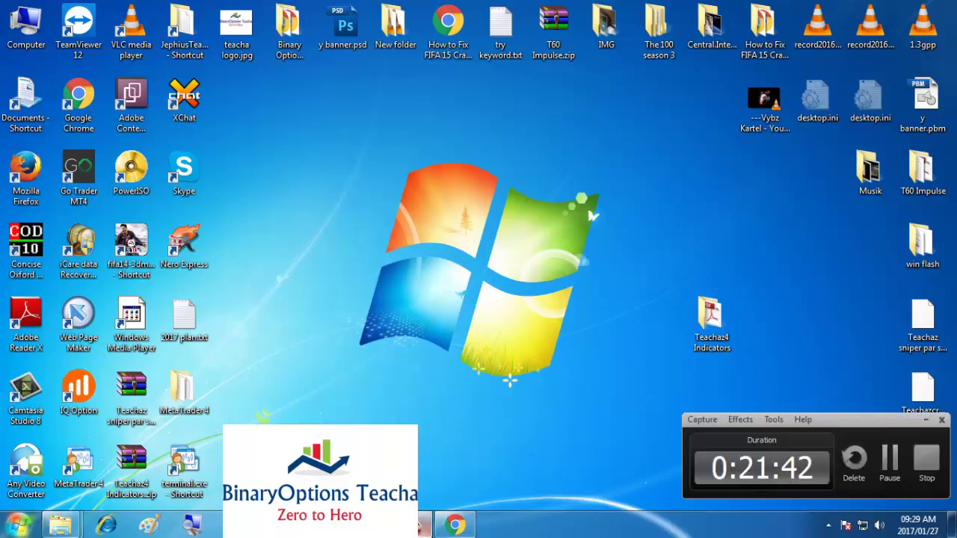